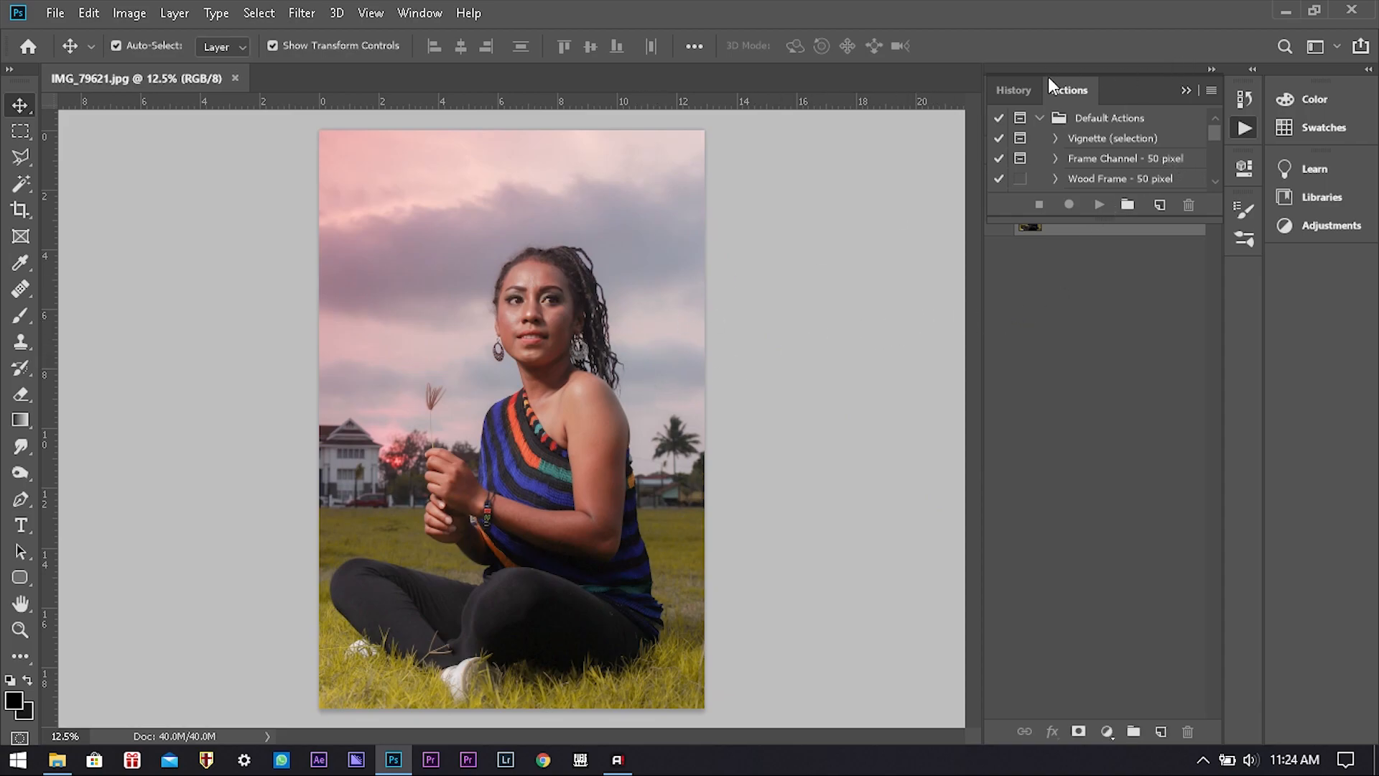
Collapse the open Actions panel and duplicate the Background layer.
left_click(1186, 88)
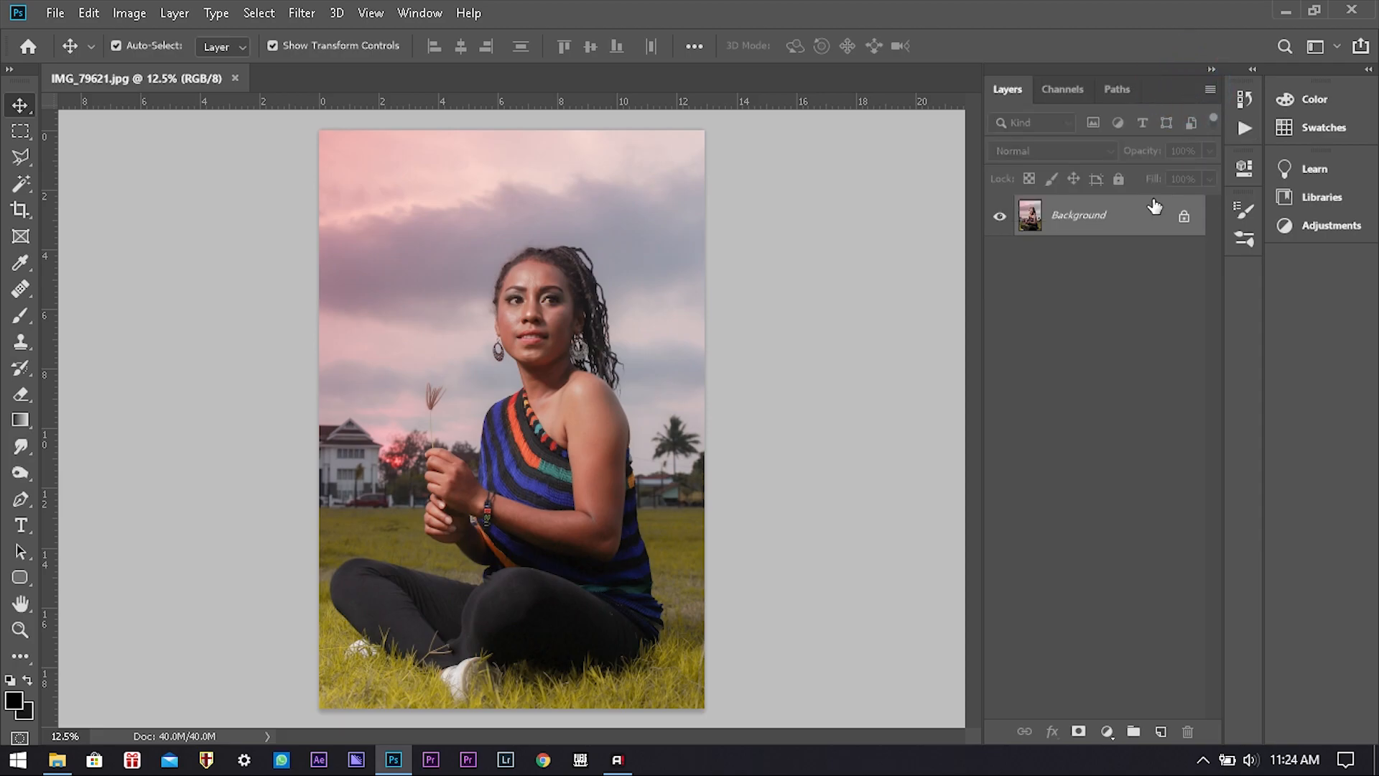
key("ctrl+j")
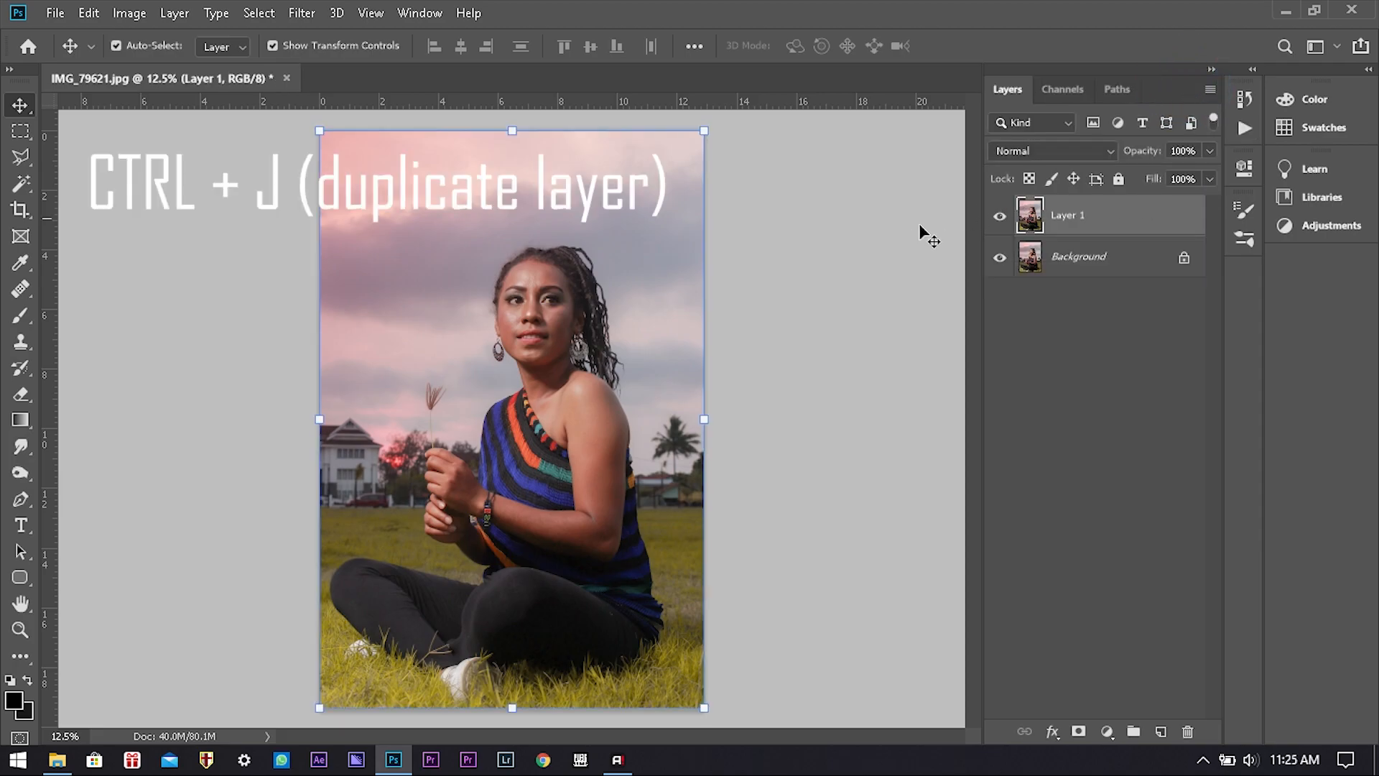
Set the duplicate layer's blend mode to Vivid Light and invert its colours.
scroll(553, 306, "up", 6)
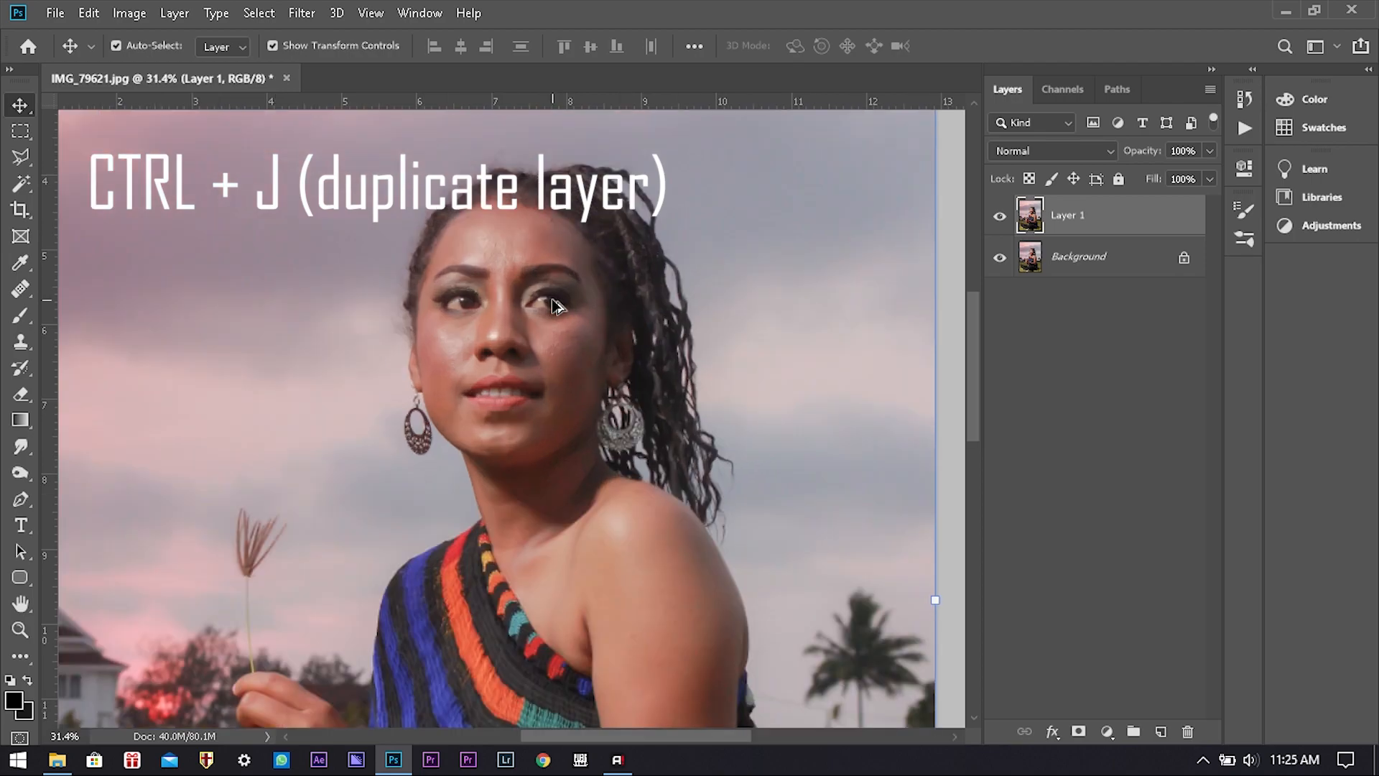
scroll(555, 305, "up", 2)
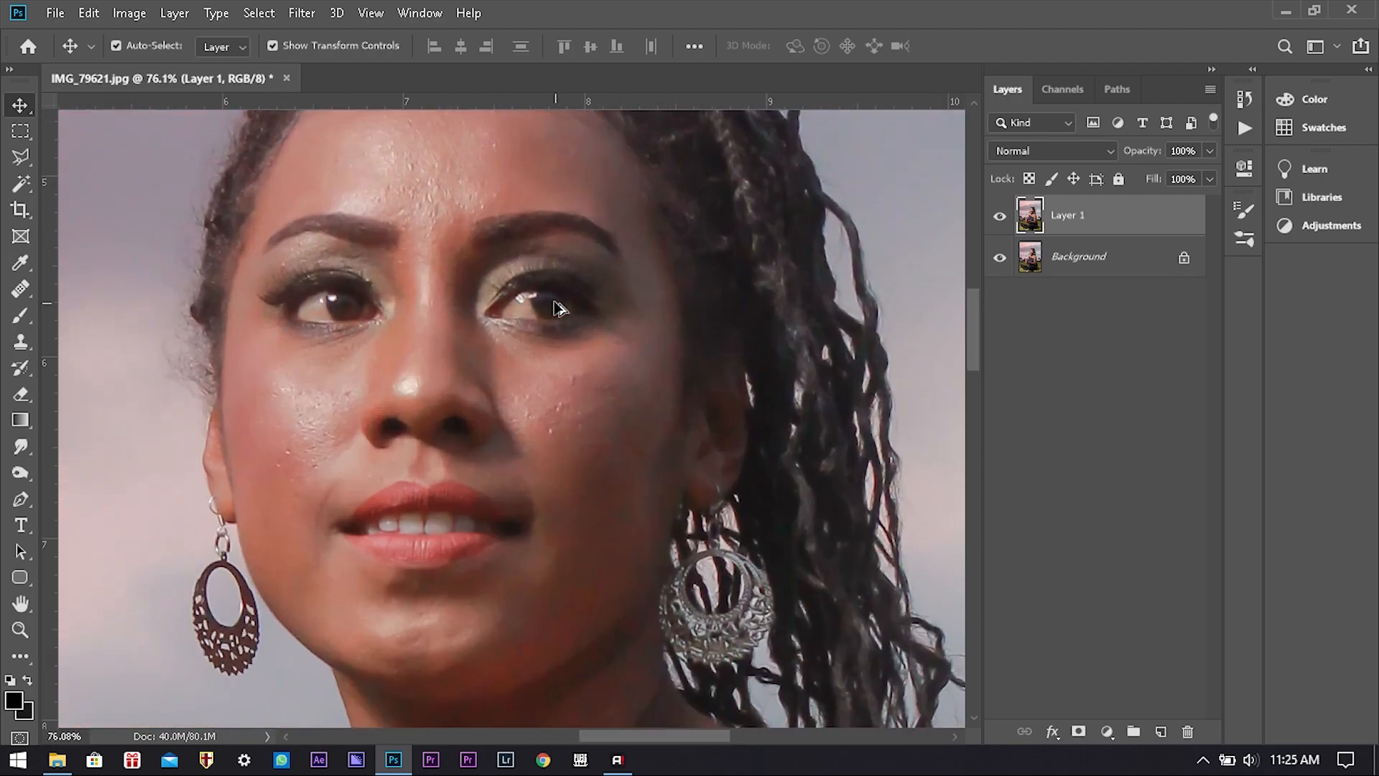
scroll(560, 308, "down", 5)
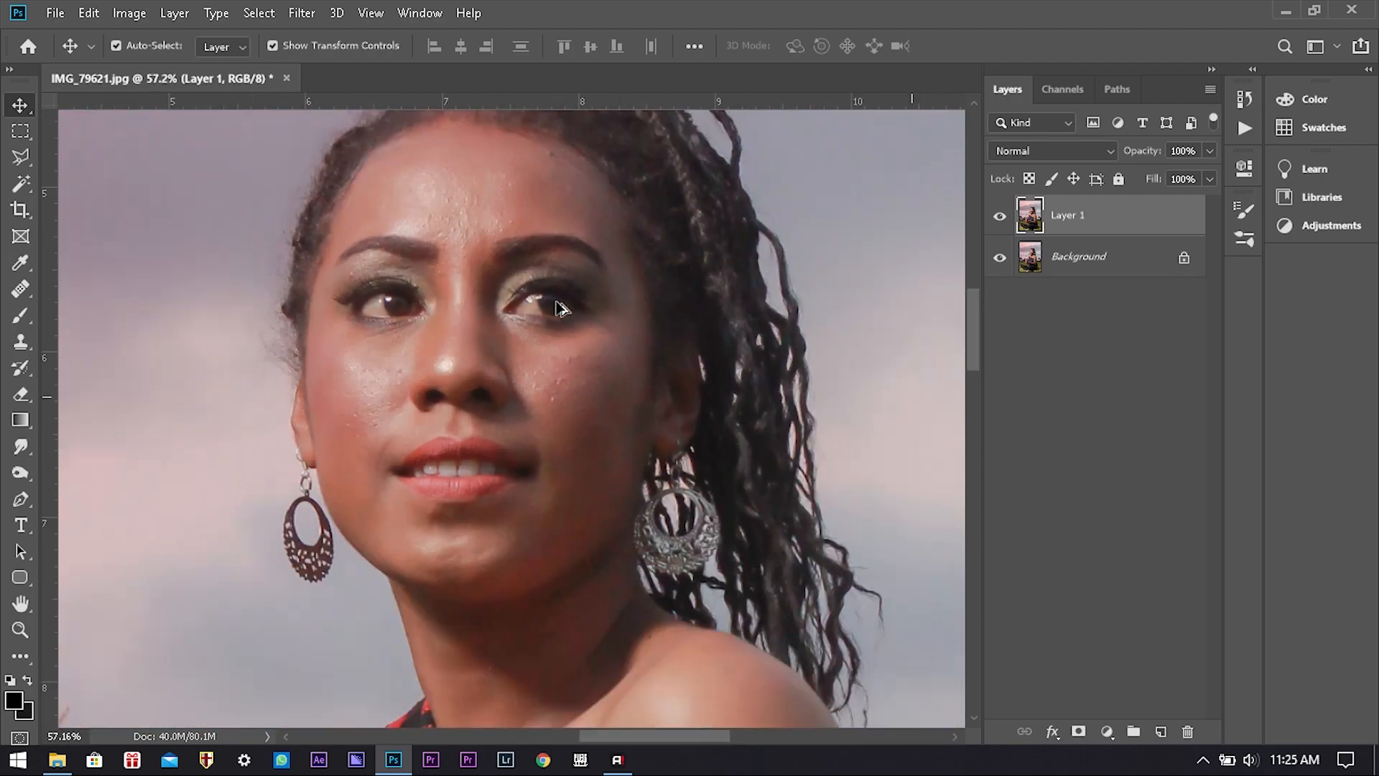
scroll(560, 308, "down", 2)
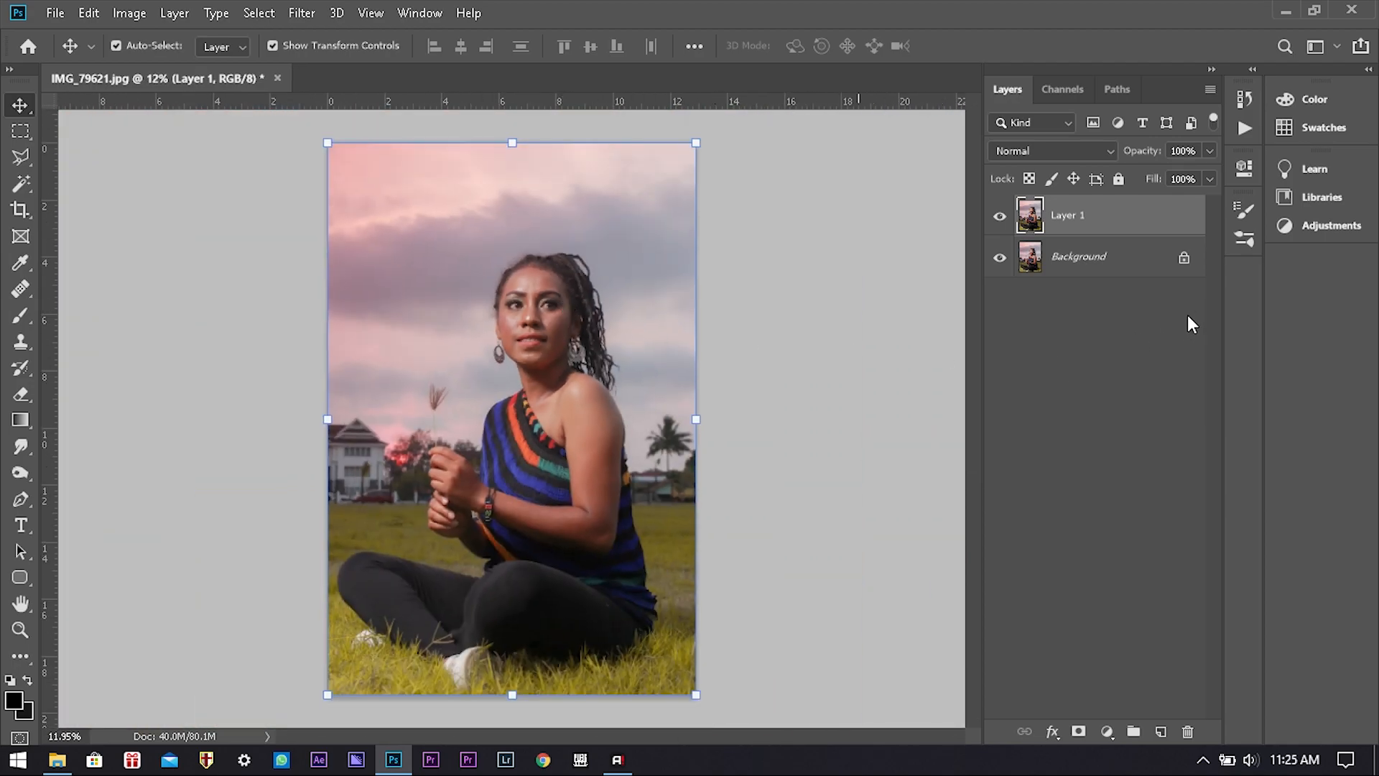
left_click(1110, 153)
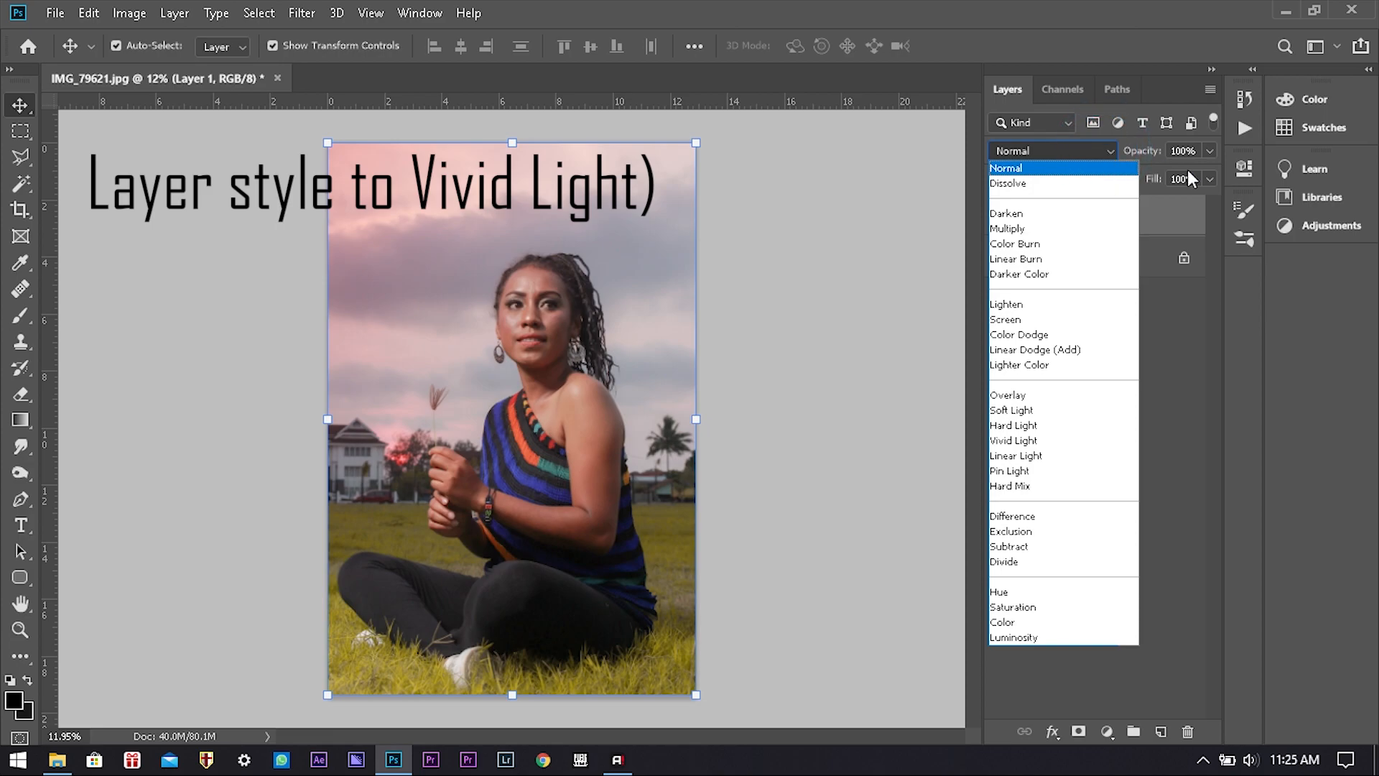
left_click(1067, 442)
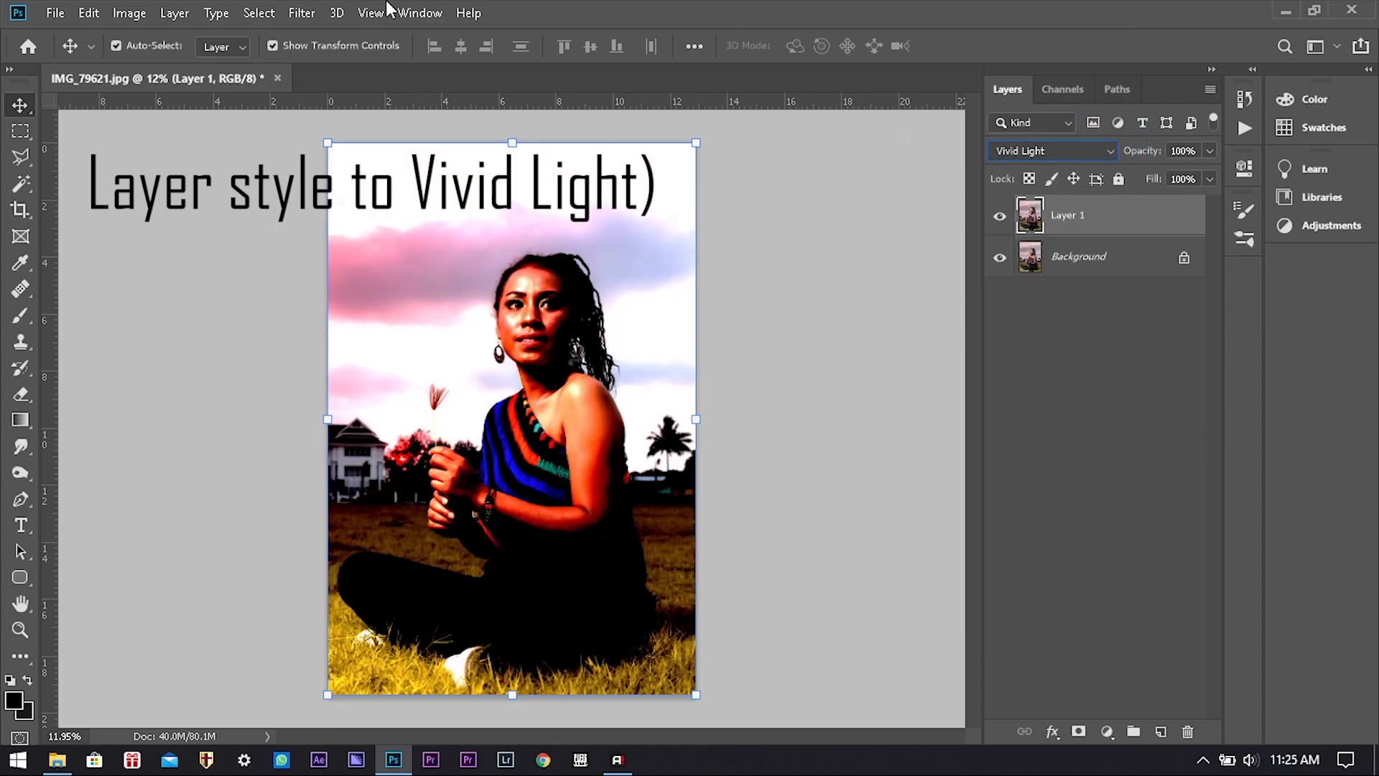
key("ctrl+i")
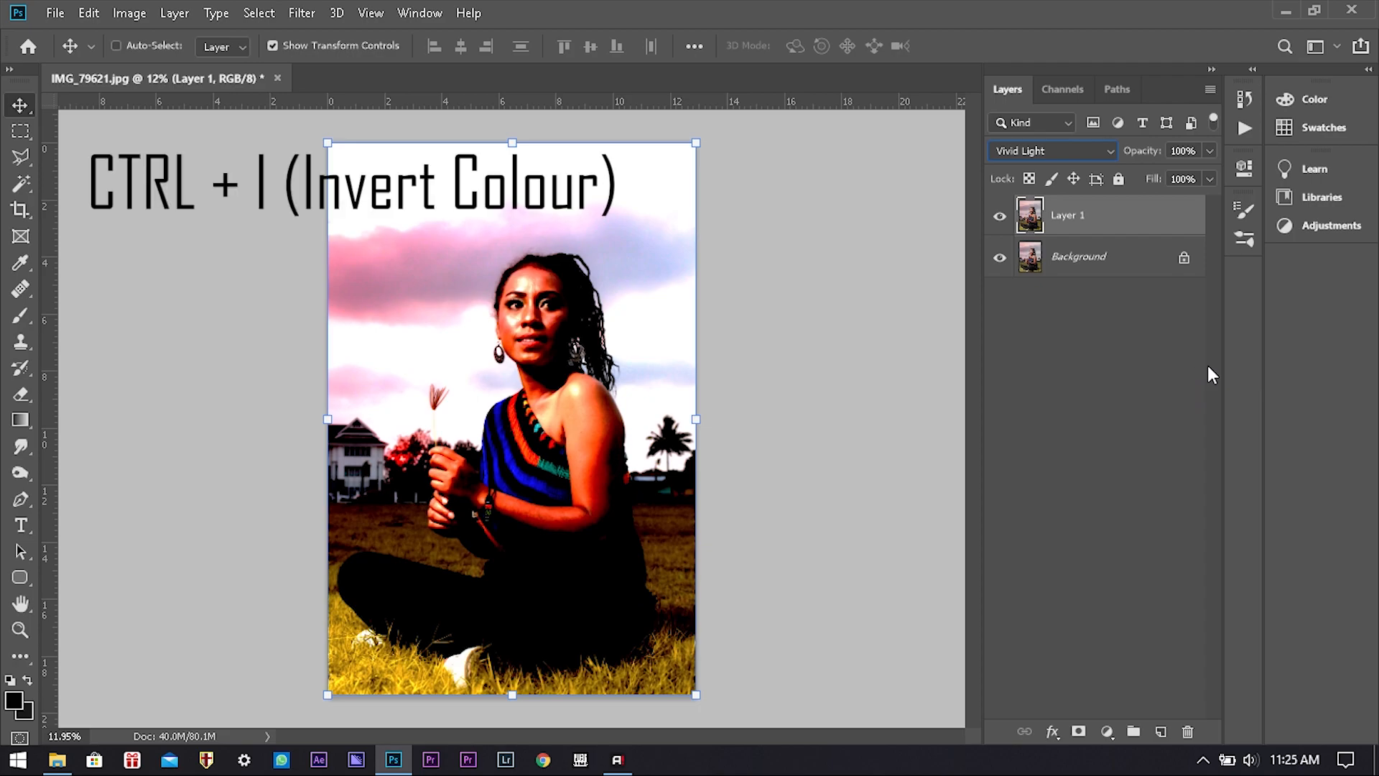
Apply a High Pass filter with a radius of 16 pixels to the inverted duplicate layer.
left_click(300, 14)
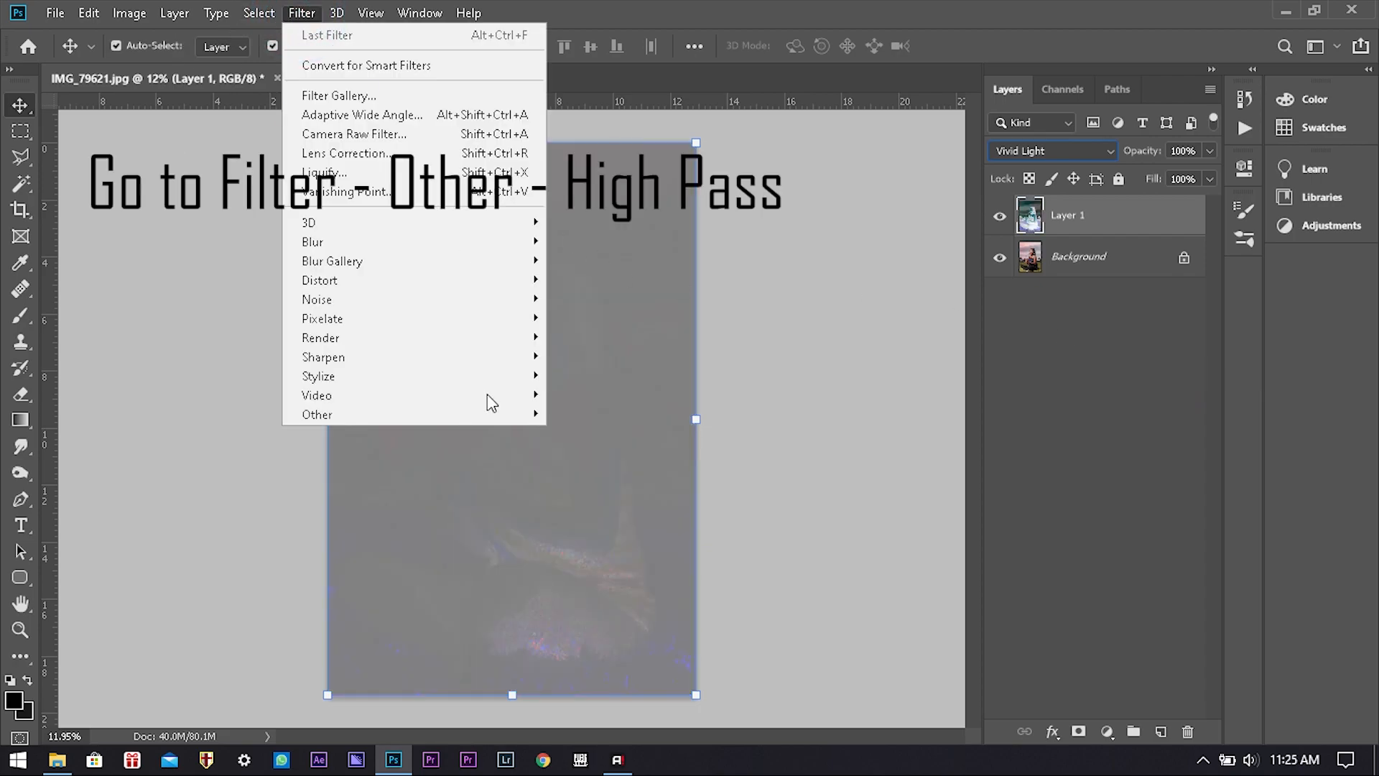
left_click(494, 414)
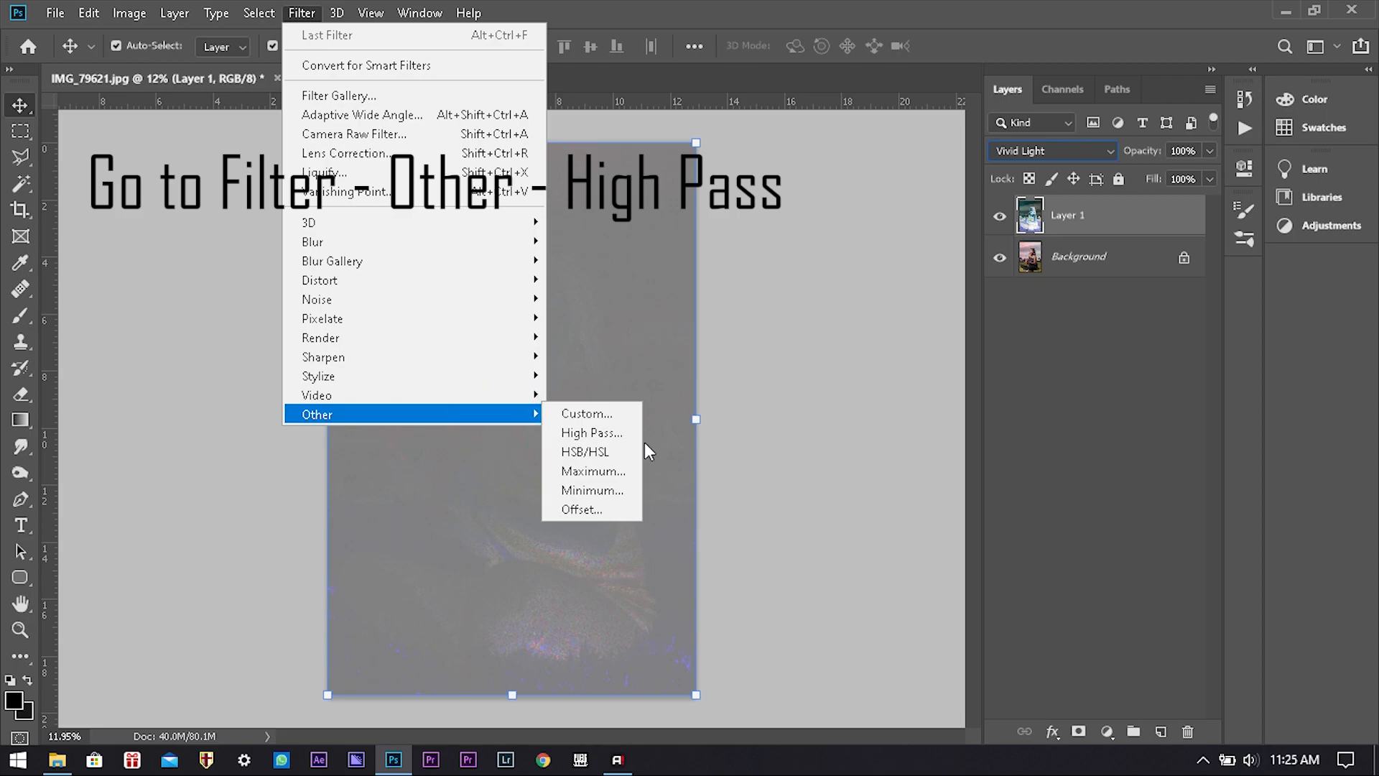
left_click(602, 431)
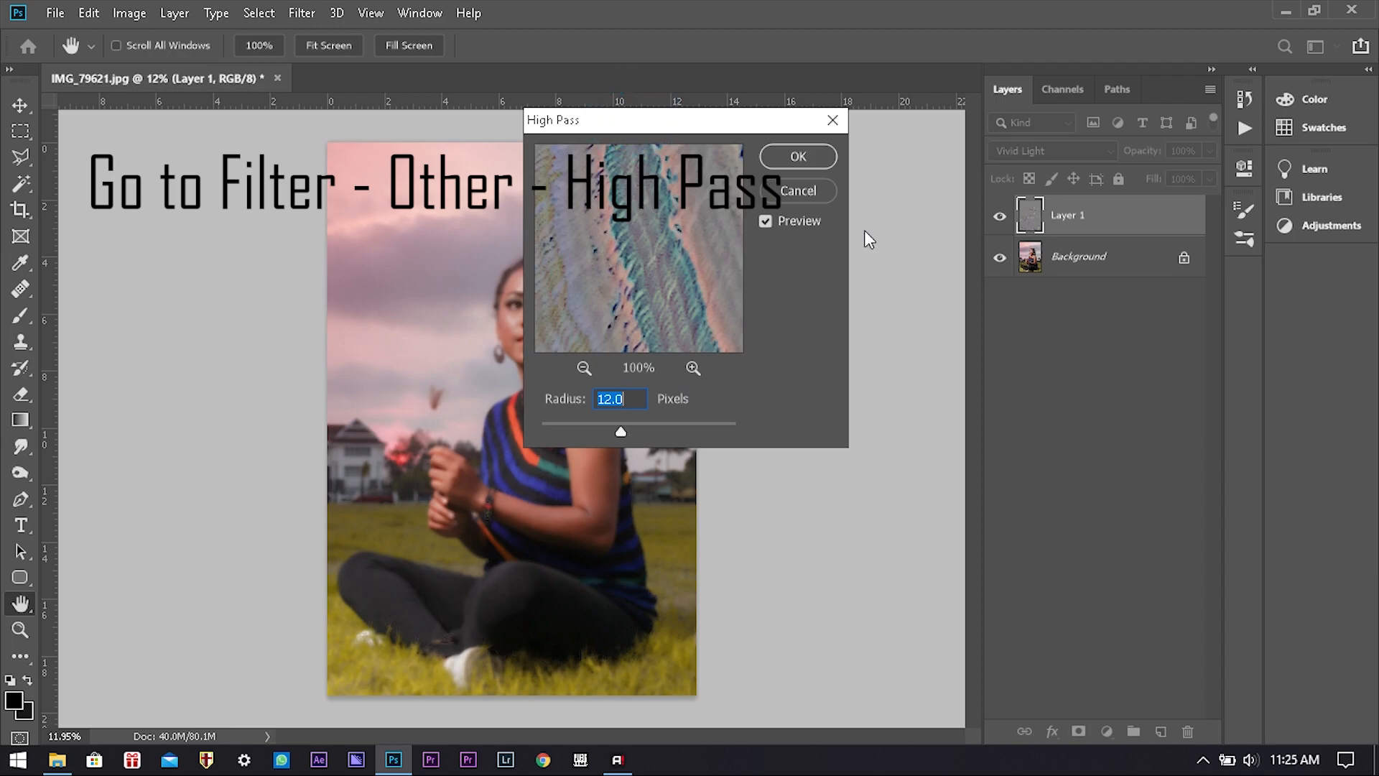
left_click_drag(646, 120, 887, 239)
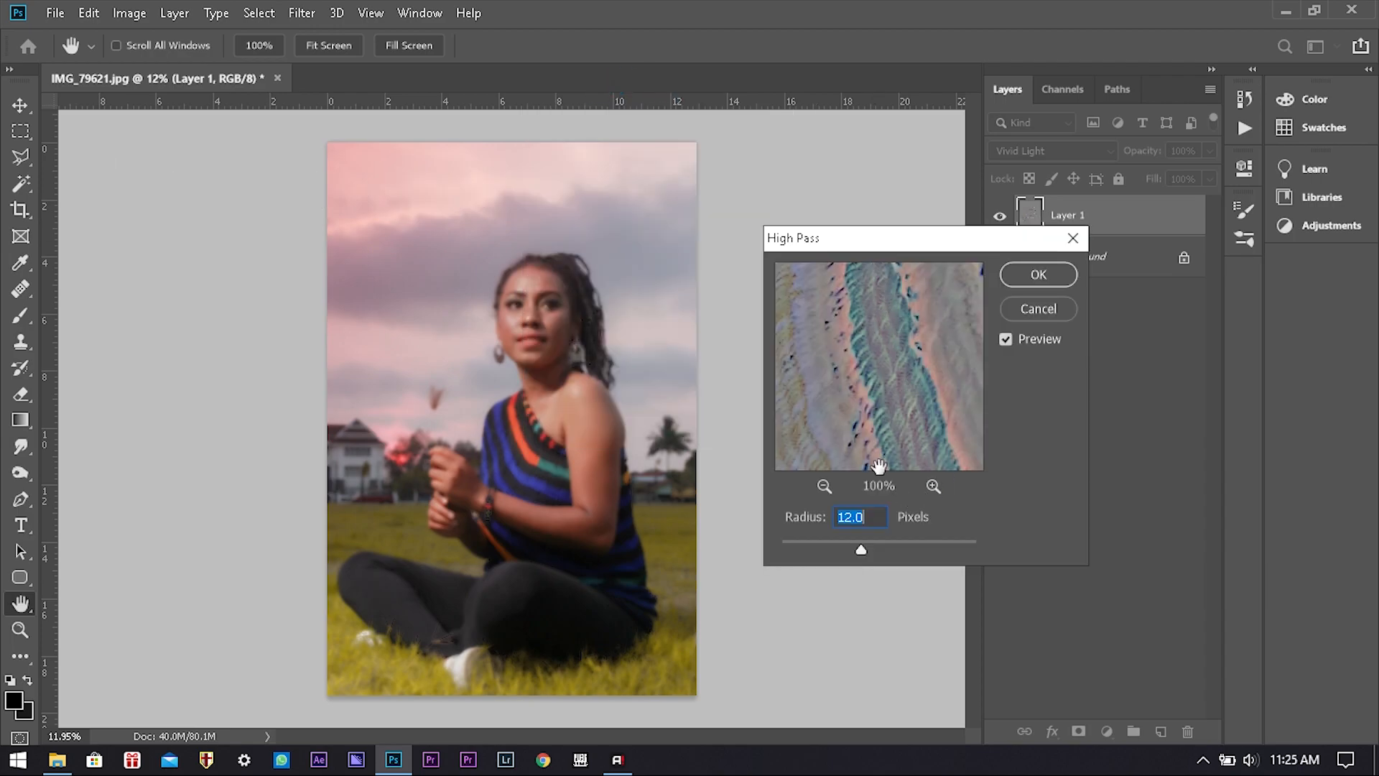
left_click_drag(907, 355, 887, 422)
left_click_drag(899, 335, 880, 554)
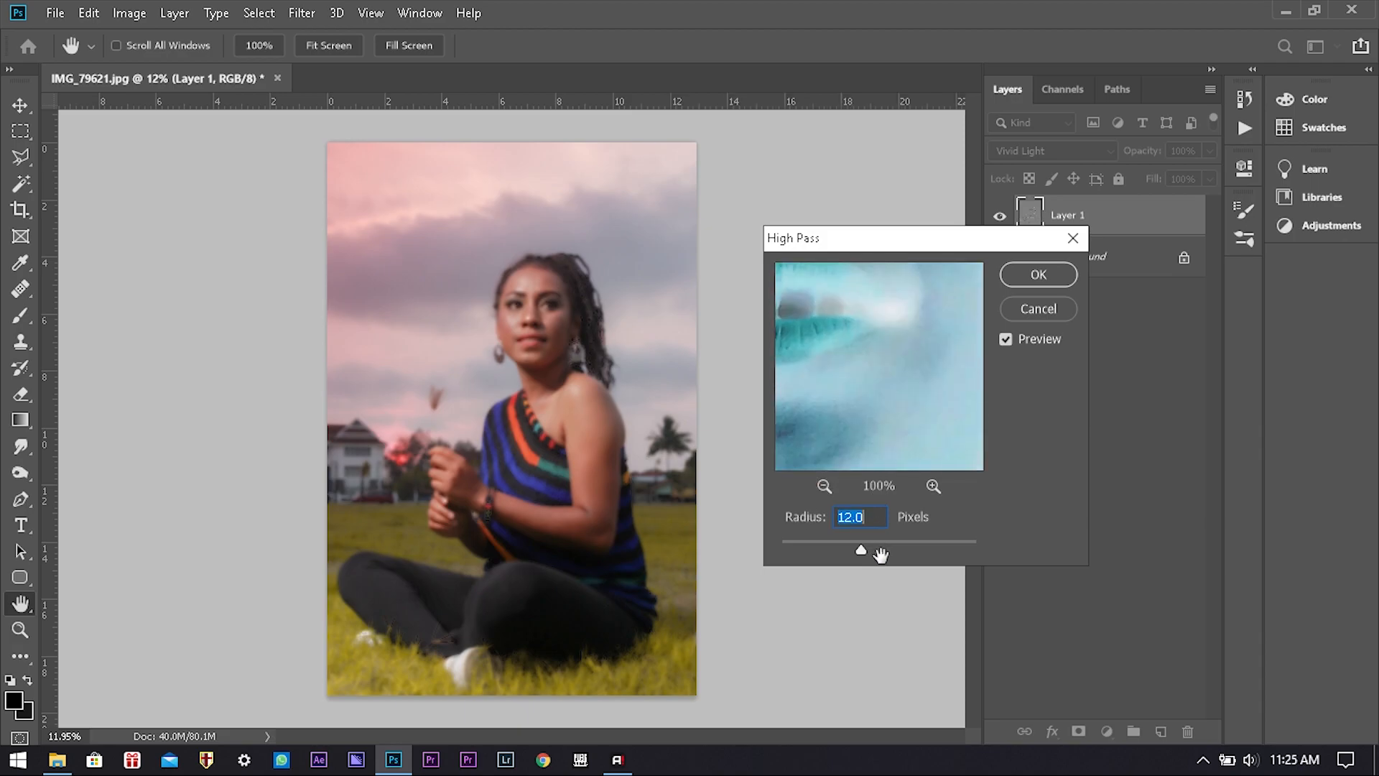
left_click_drag(908, 329, 1010, 491)
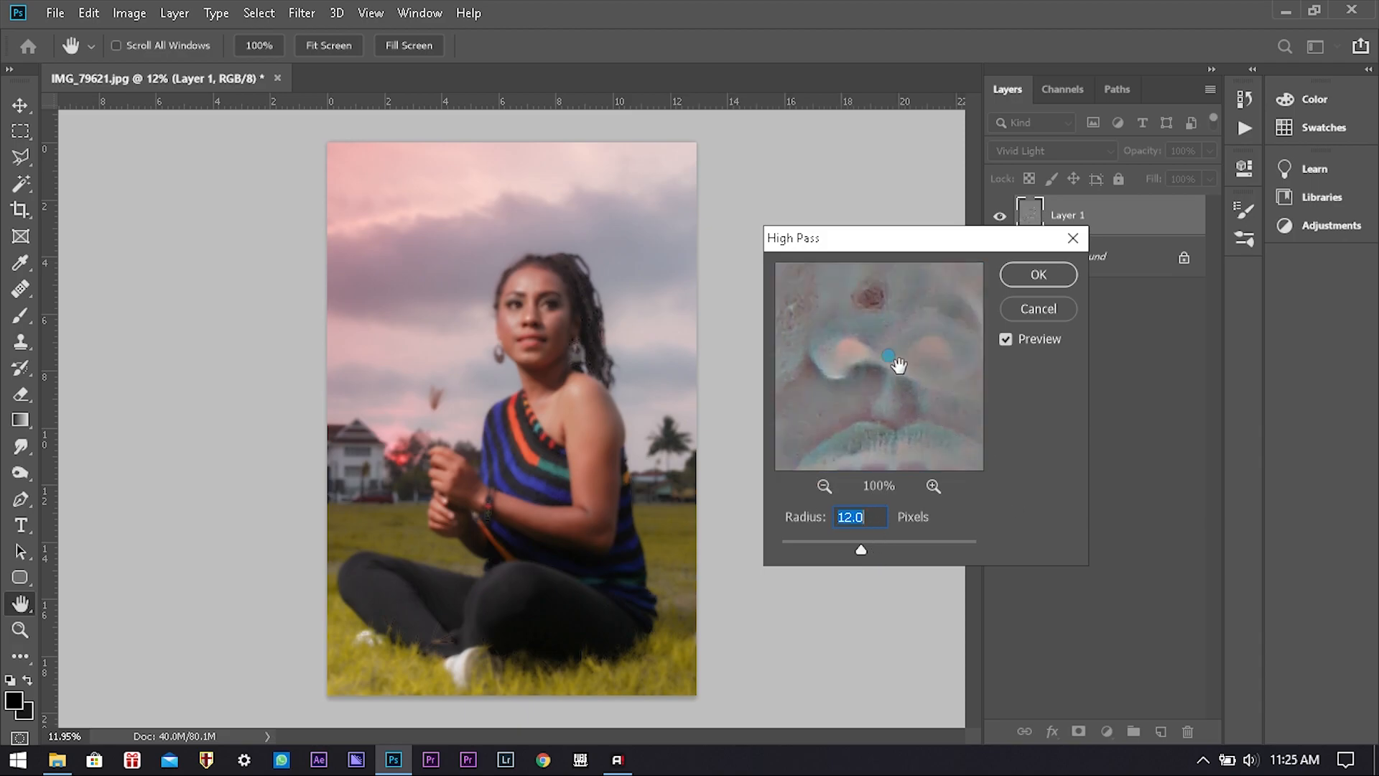
left_click_drag(898, 365, 915, 431)
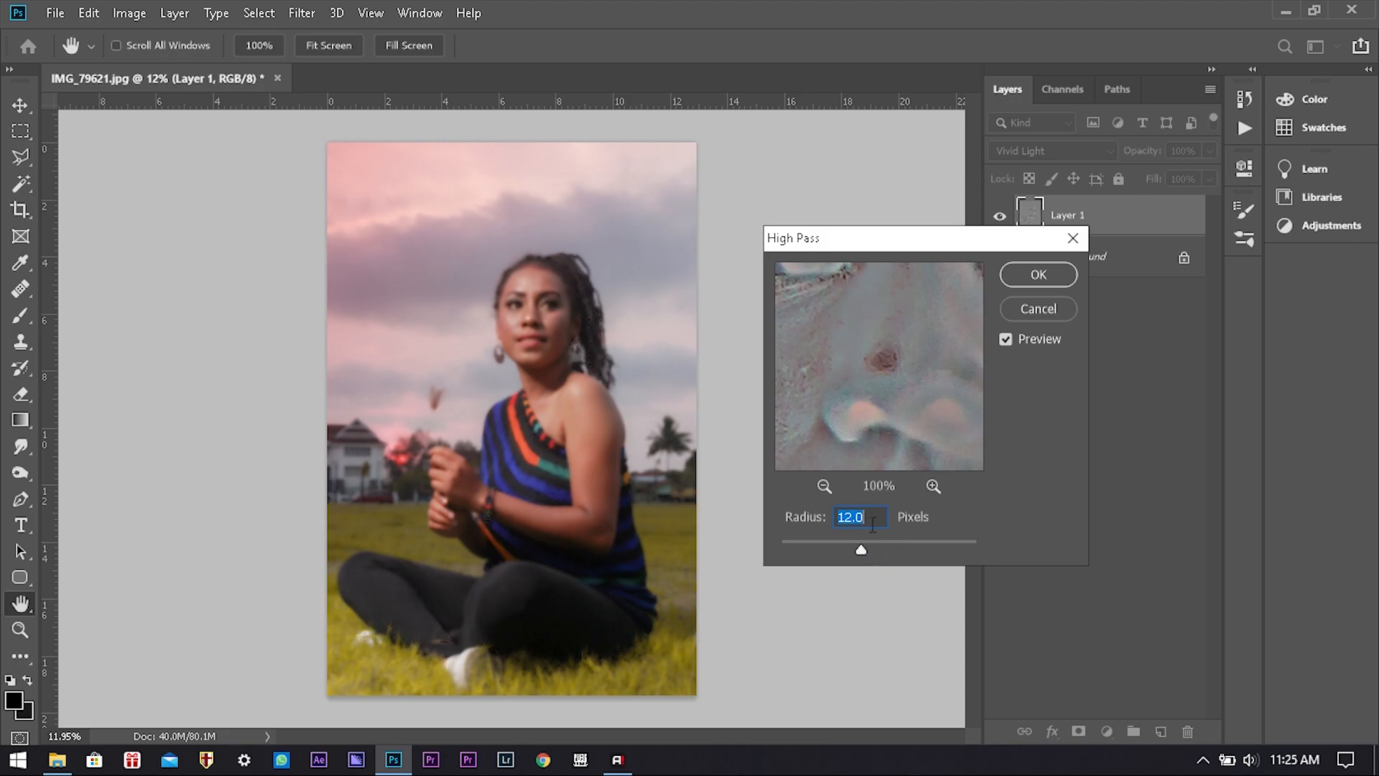
type("16")
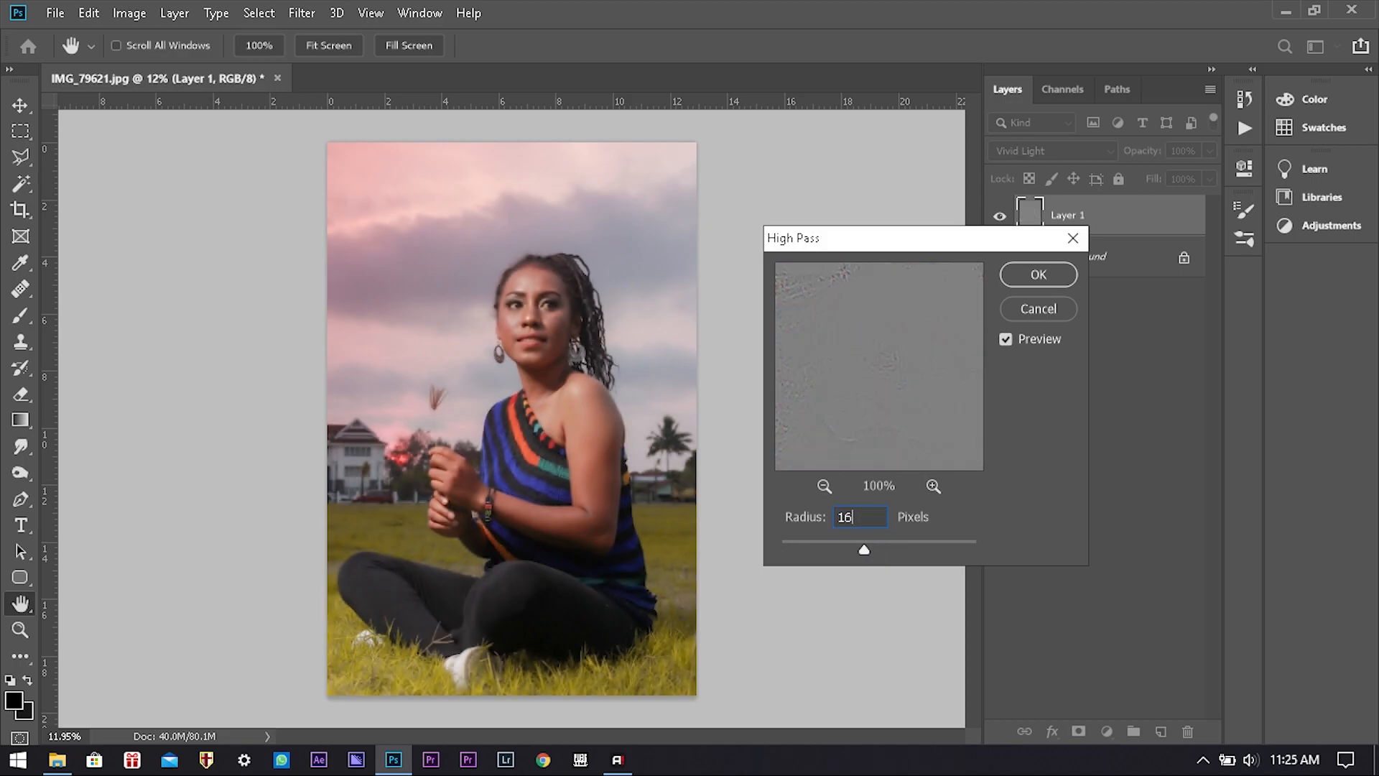
left_click(1048, 282)
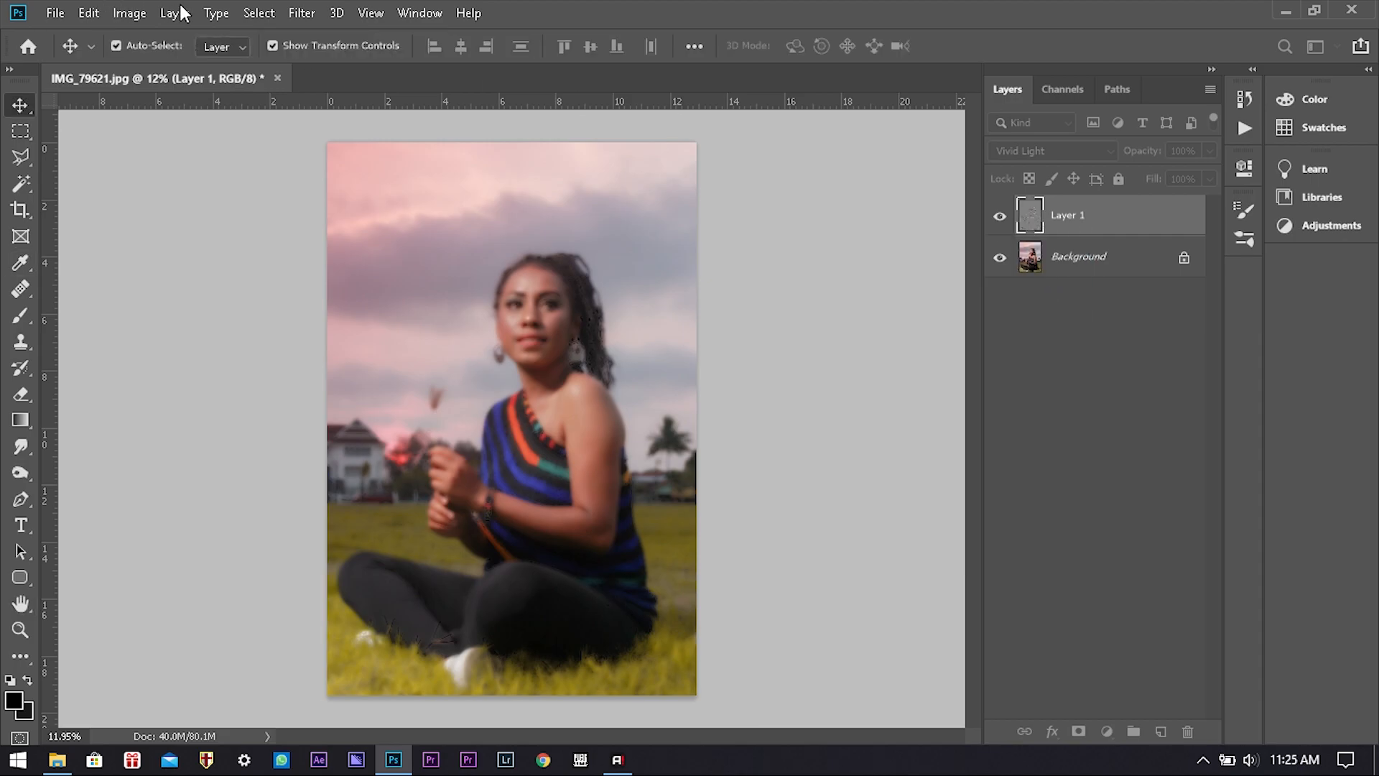
Start a Gaussian Blur on the High Pass layer with a radius of 3.8 pixels.
left_click(302, 12)
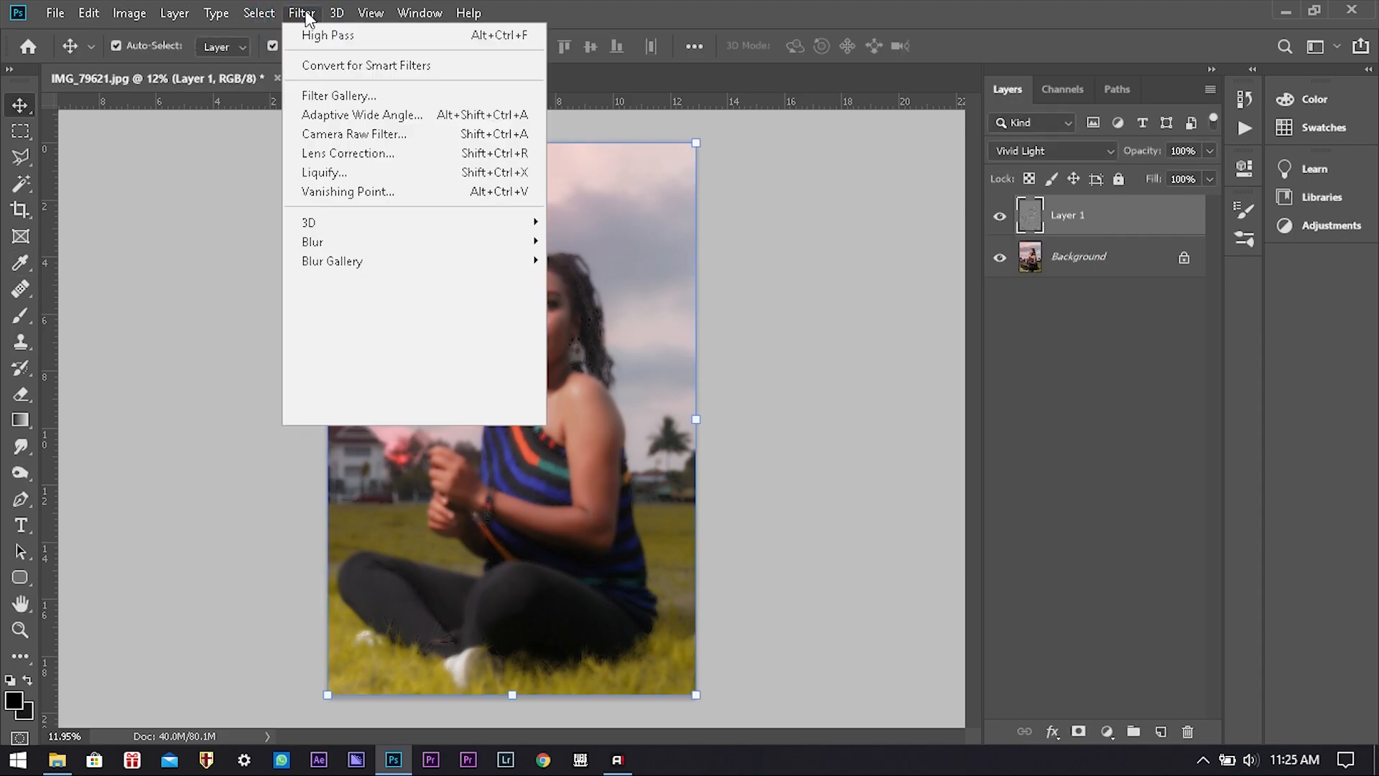
left_click(303, 13)
left_click(307, 13)
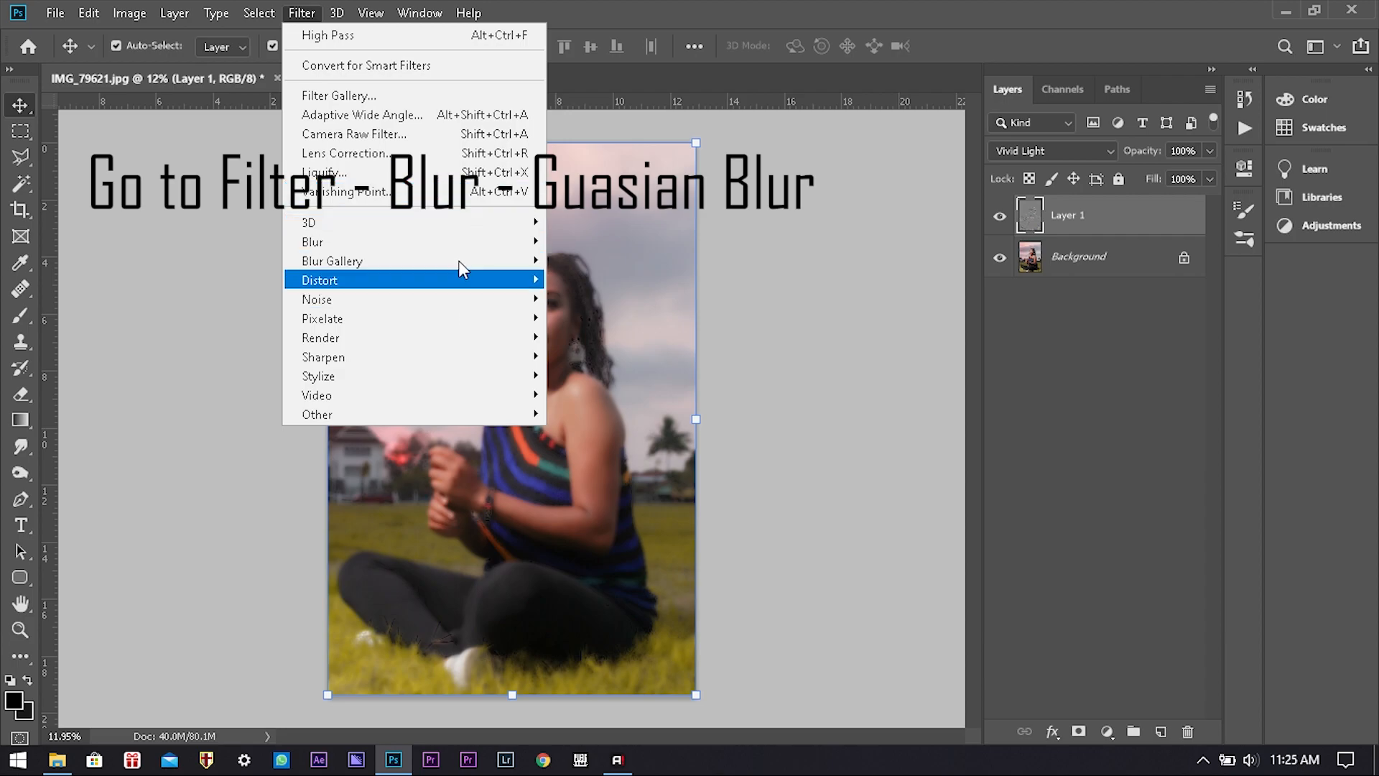
mouse_move(448, 240)
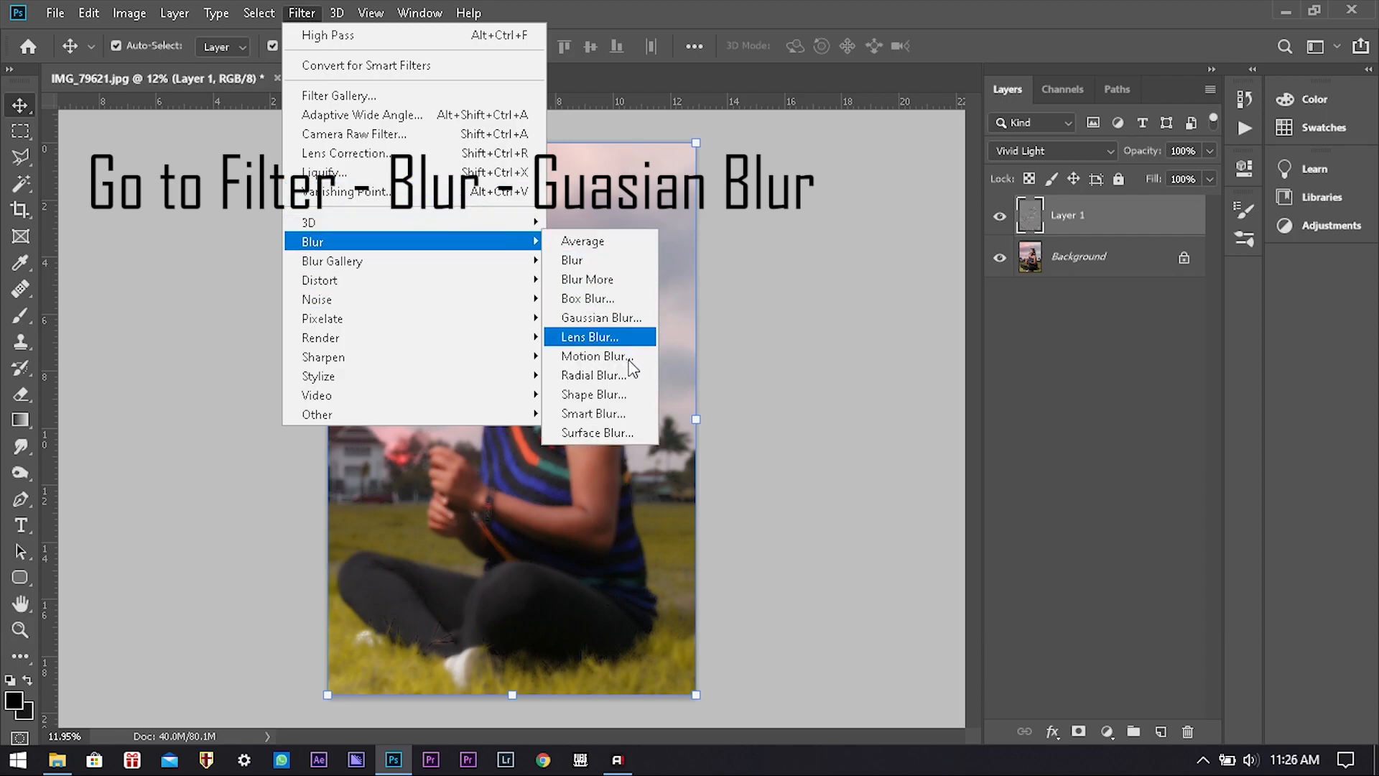
left_click(625, 317)
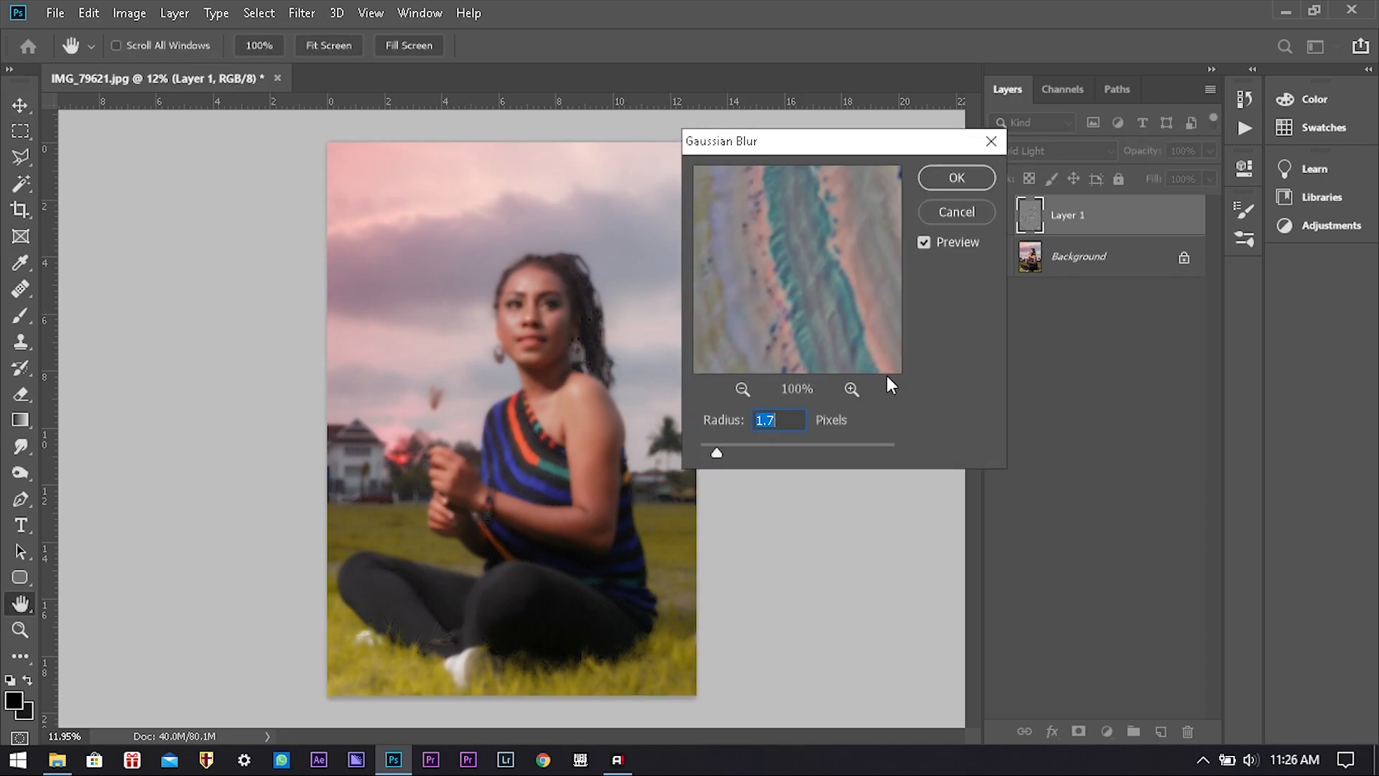
left_click(740, 451)
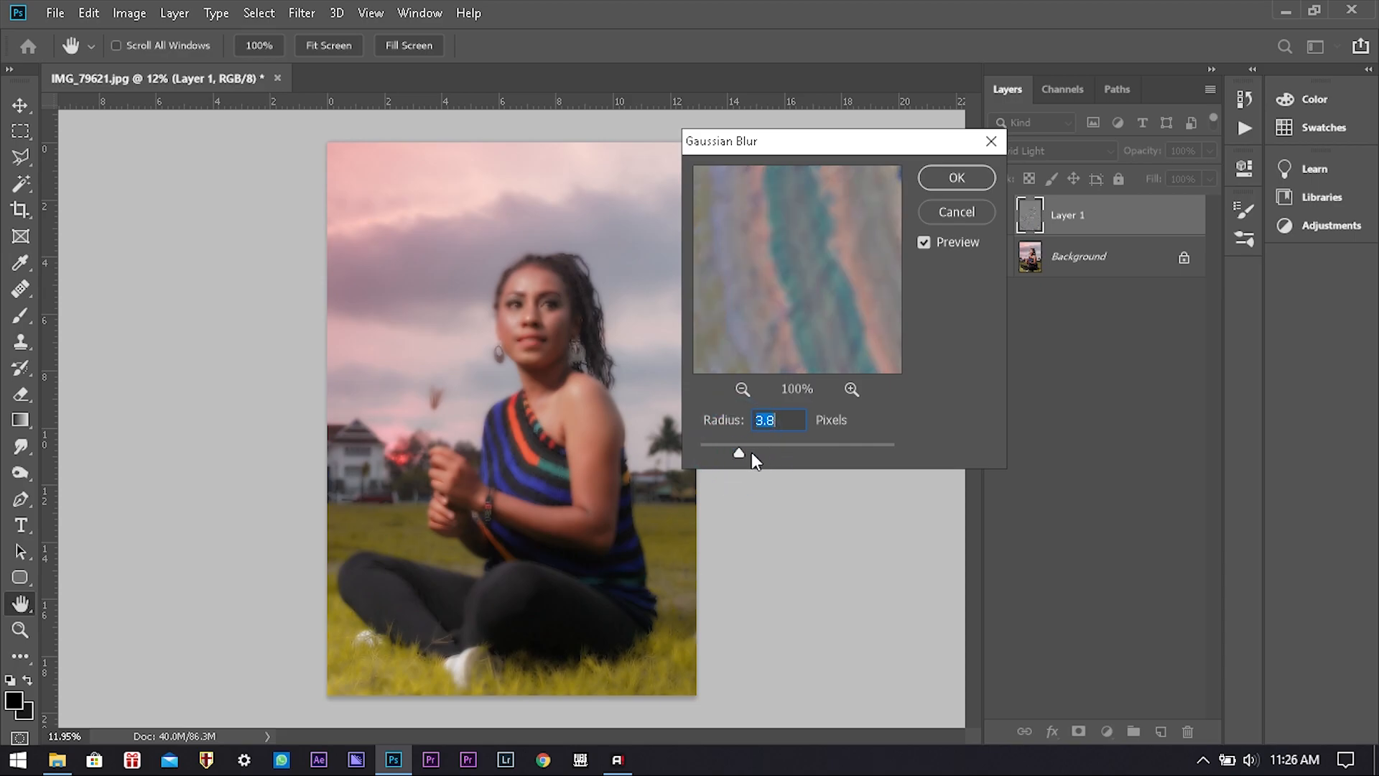
Check the blur preview on the face, set the Gaussian Blur radius to 3 pixels and apply it.
left_click(853, 392)
left_click_drag(820, 293, 782, 362)
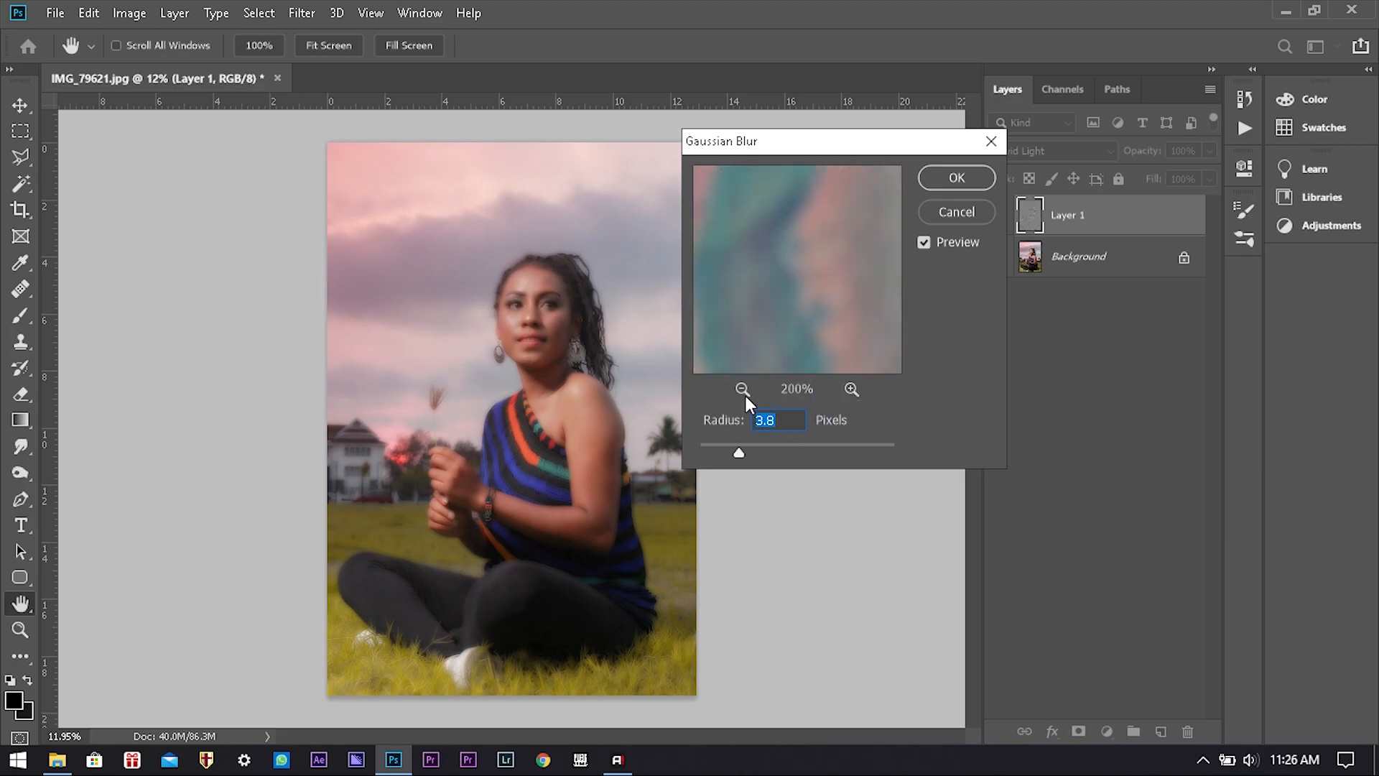
left_click(743, 393)
left_click(743, 393)
left_click(743, 394)
left_click(744, 394)
left_click_drag(794, 312, 600, 457)
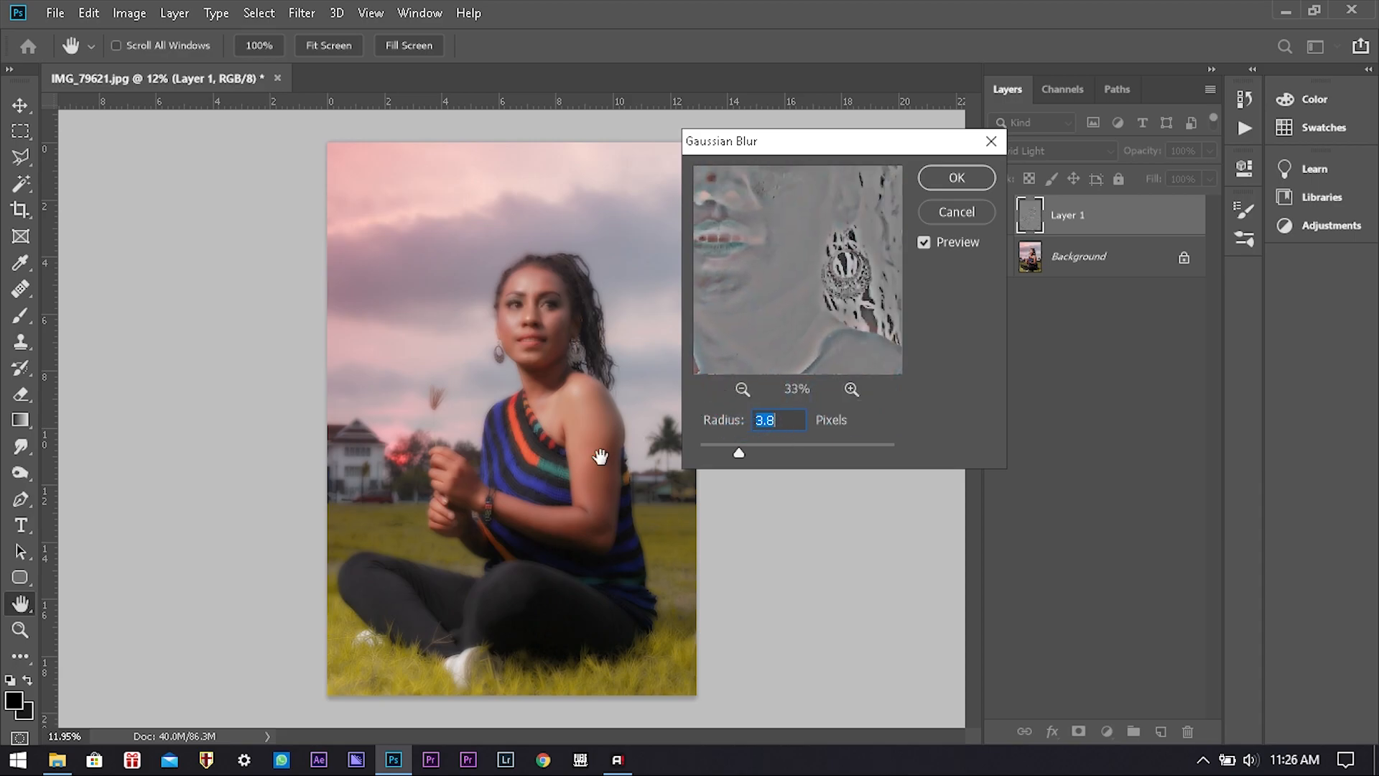
left_click_drag(761, 329, 795, 345)
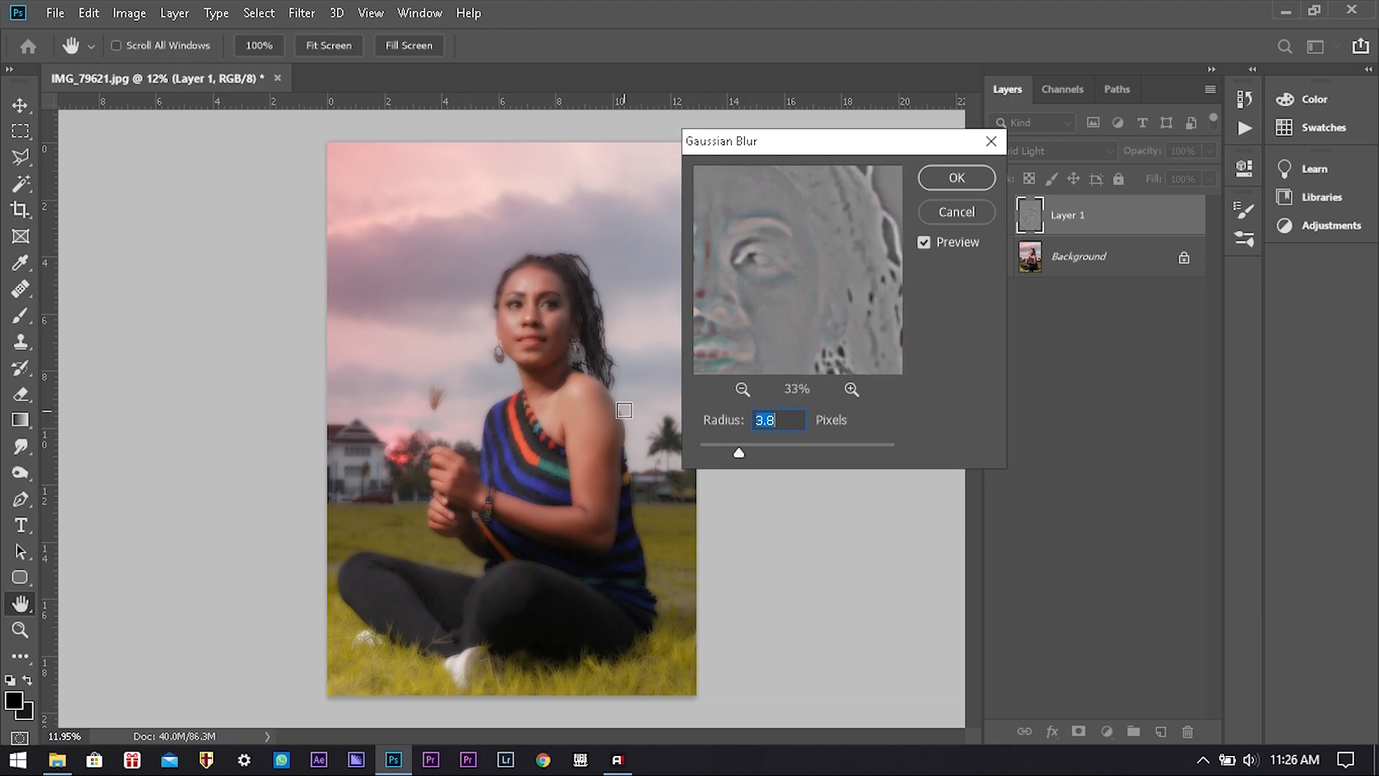
scroll(625, 410, "up", 2)
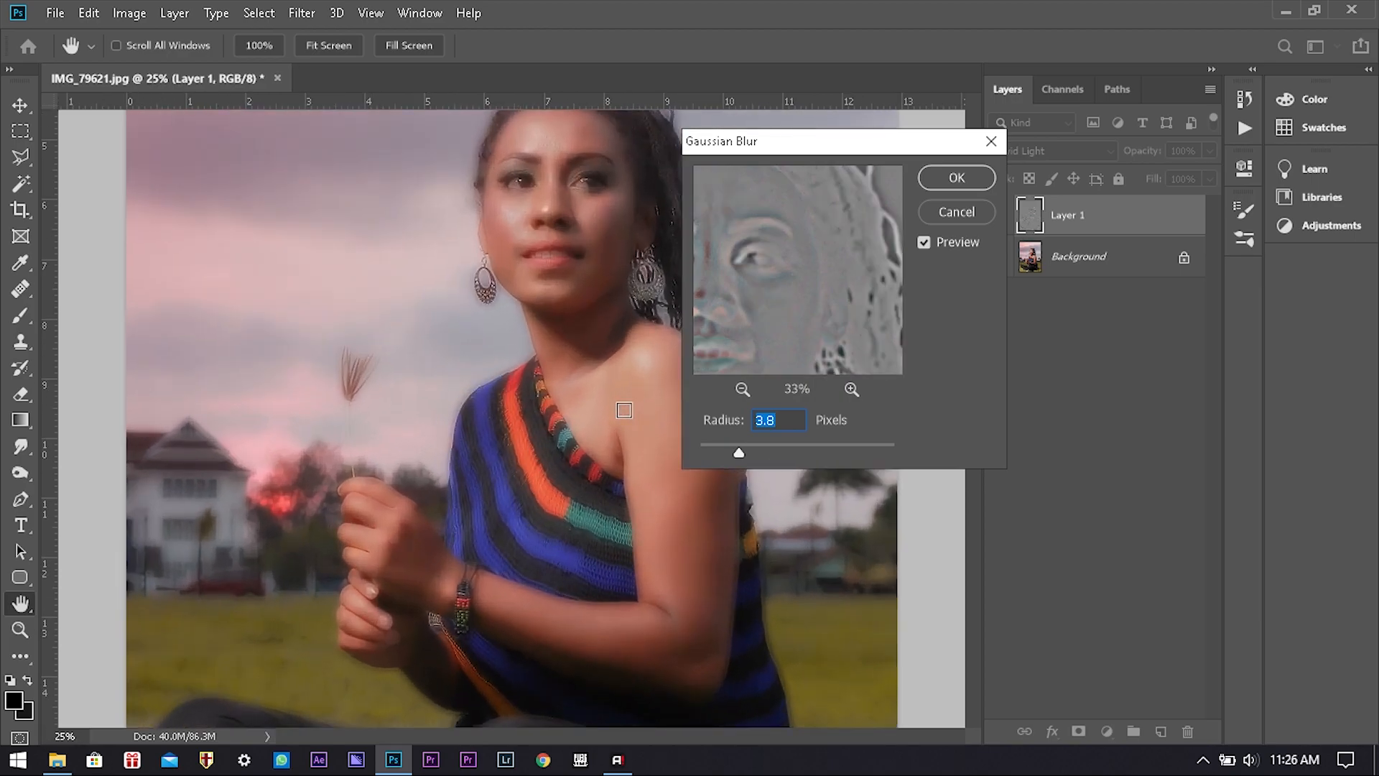
left_click_drag(613, 373, 402, 563)
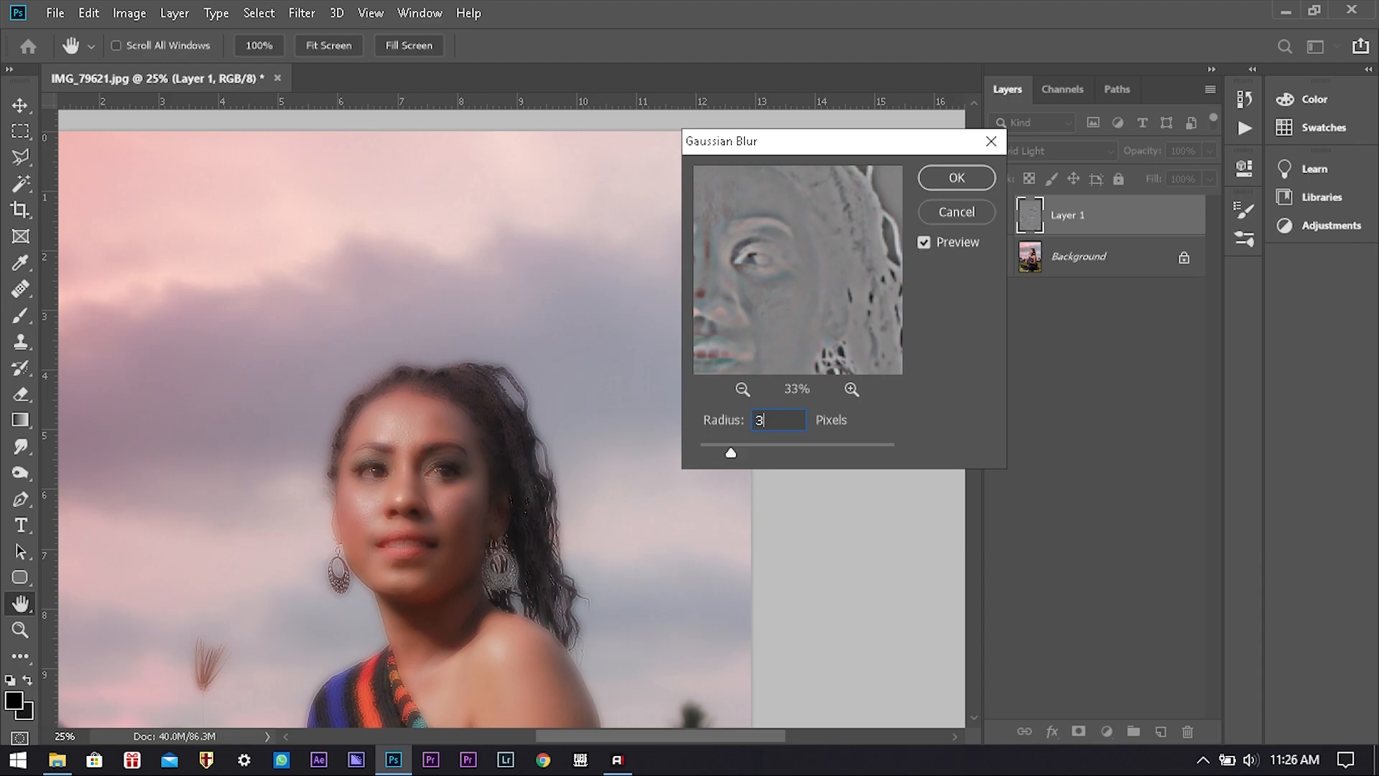
left_click(946, 177)
key("v")
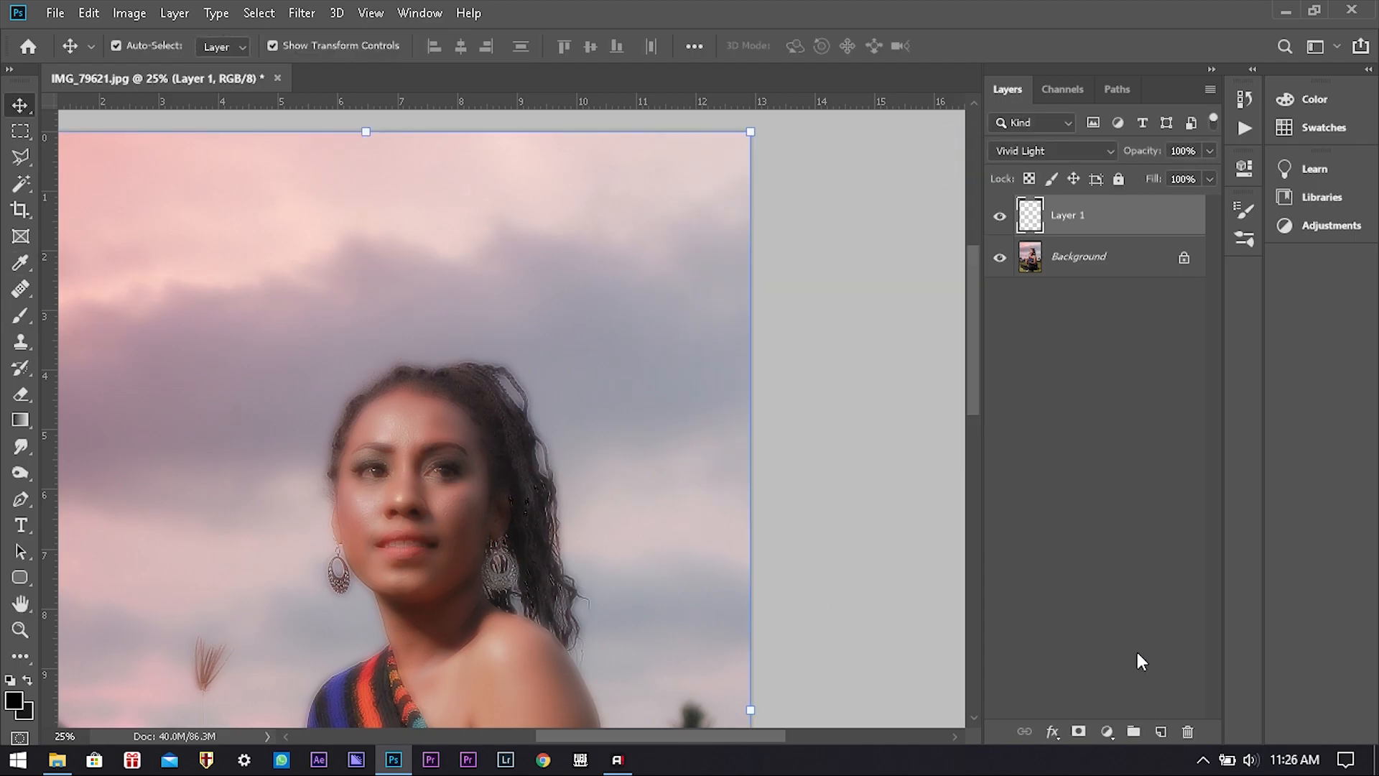
Add a layer mask to Layer 1 and invert it to black.
left_click_drag(649, 588, 766, 463)
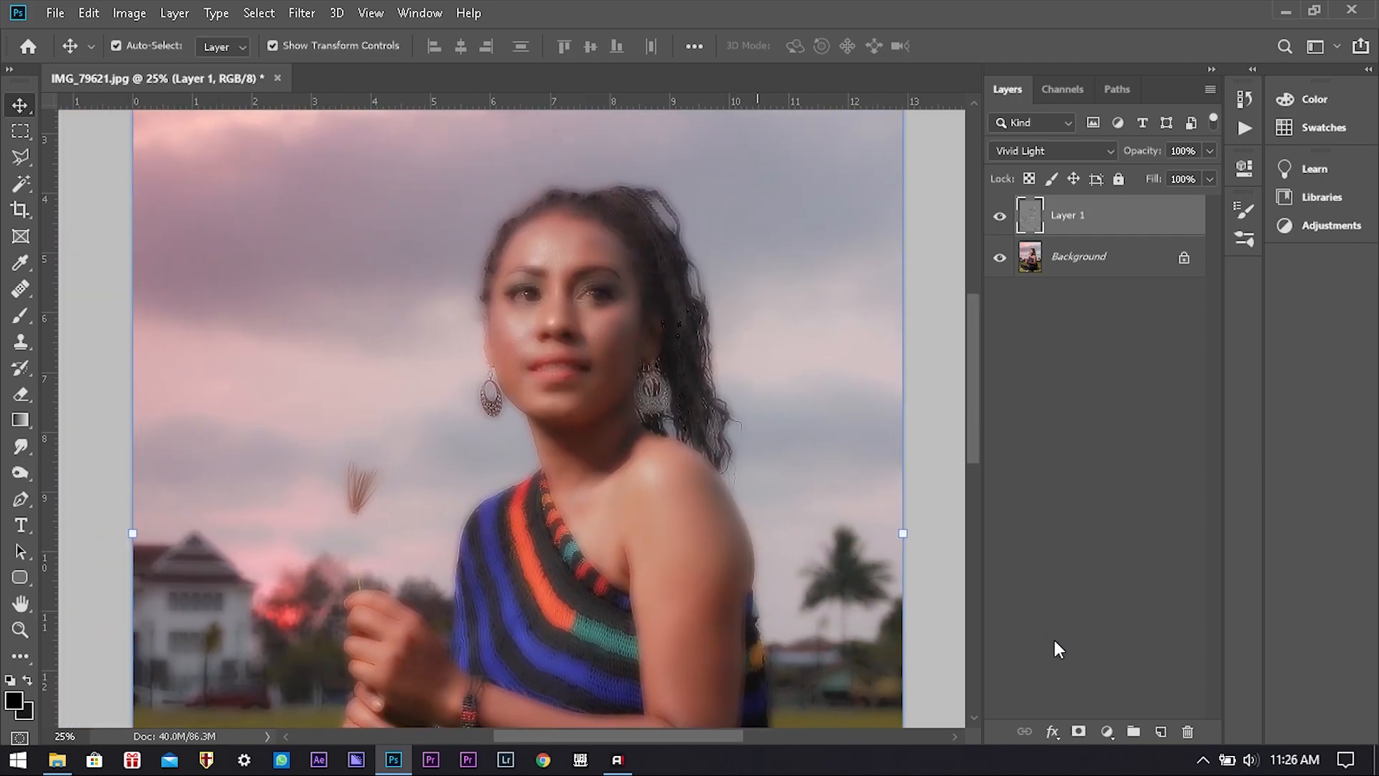
left_click(1080, 731)
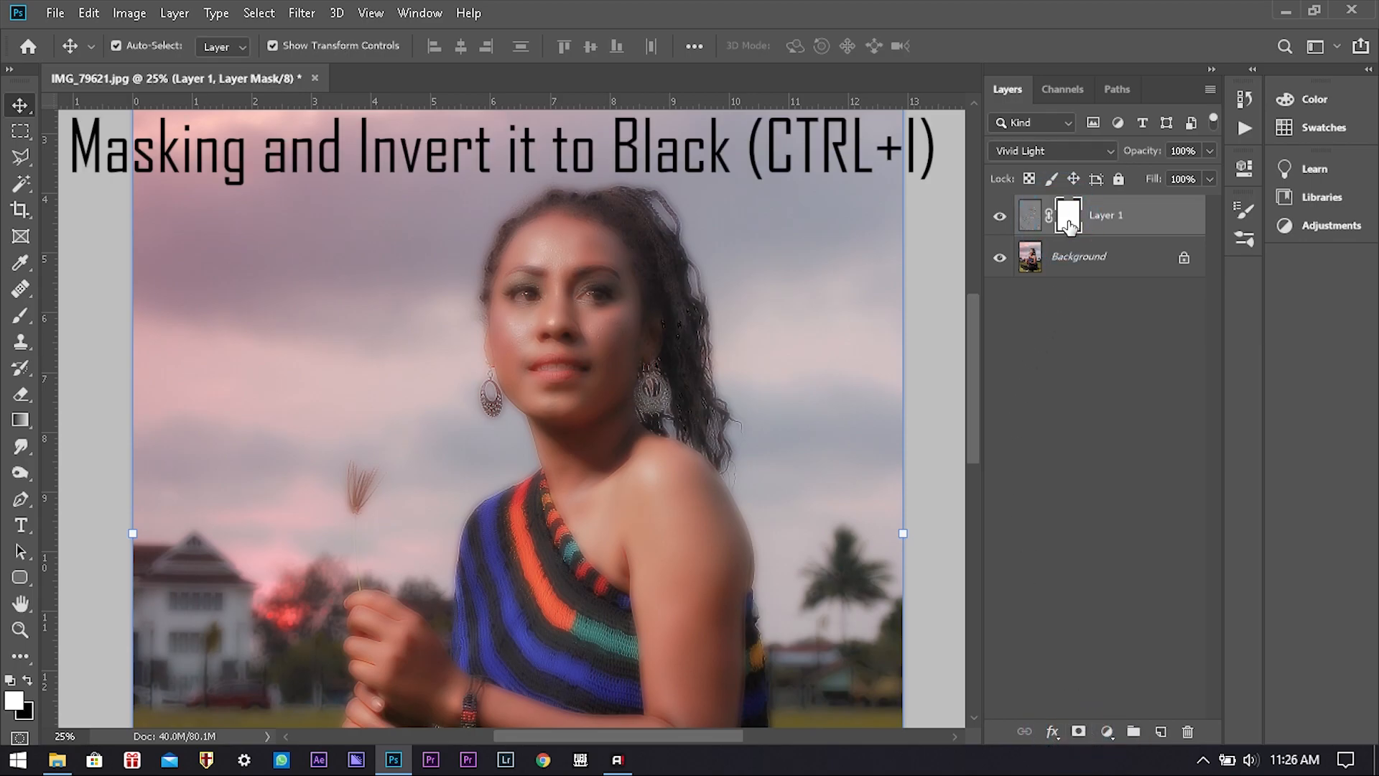
key("ctrl+i")
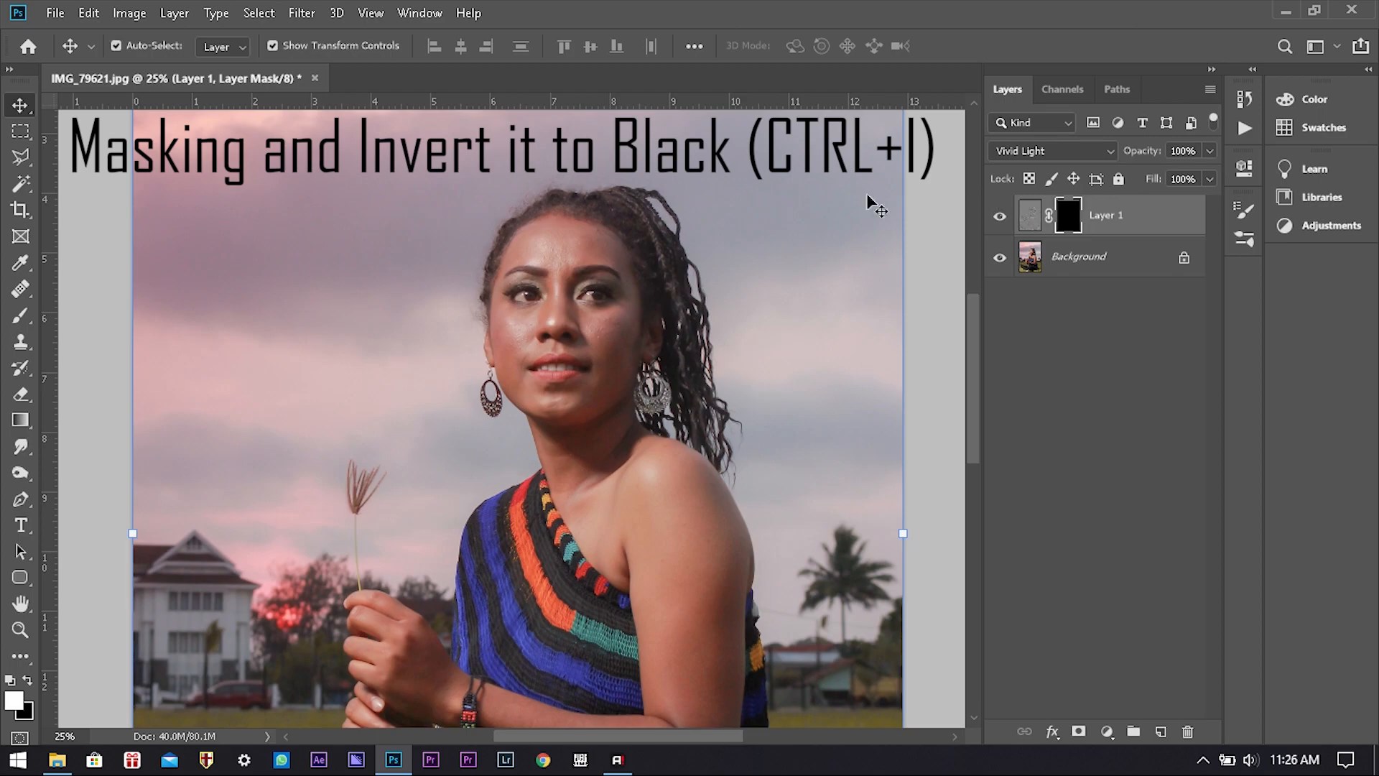
Paint white on Layer 1's mask over the forehead with a soft 175-pixel brush at 25% opacity.
left_click(24, 316)
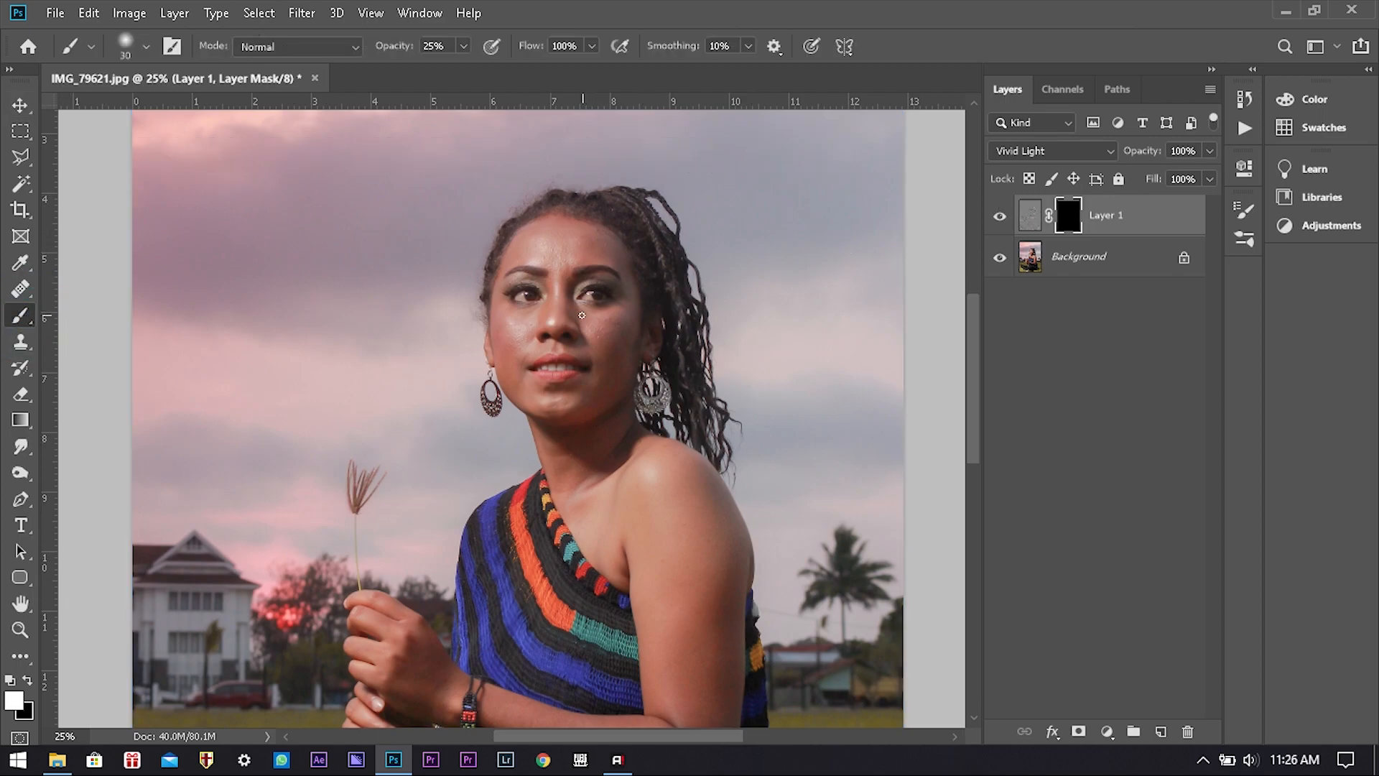
key("bracketright")
key("bracketright")
key("bracketright")
key("bracketright")
key("bracketleft")
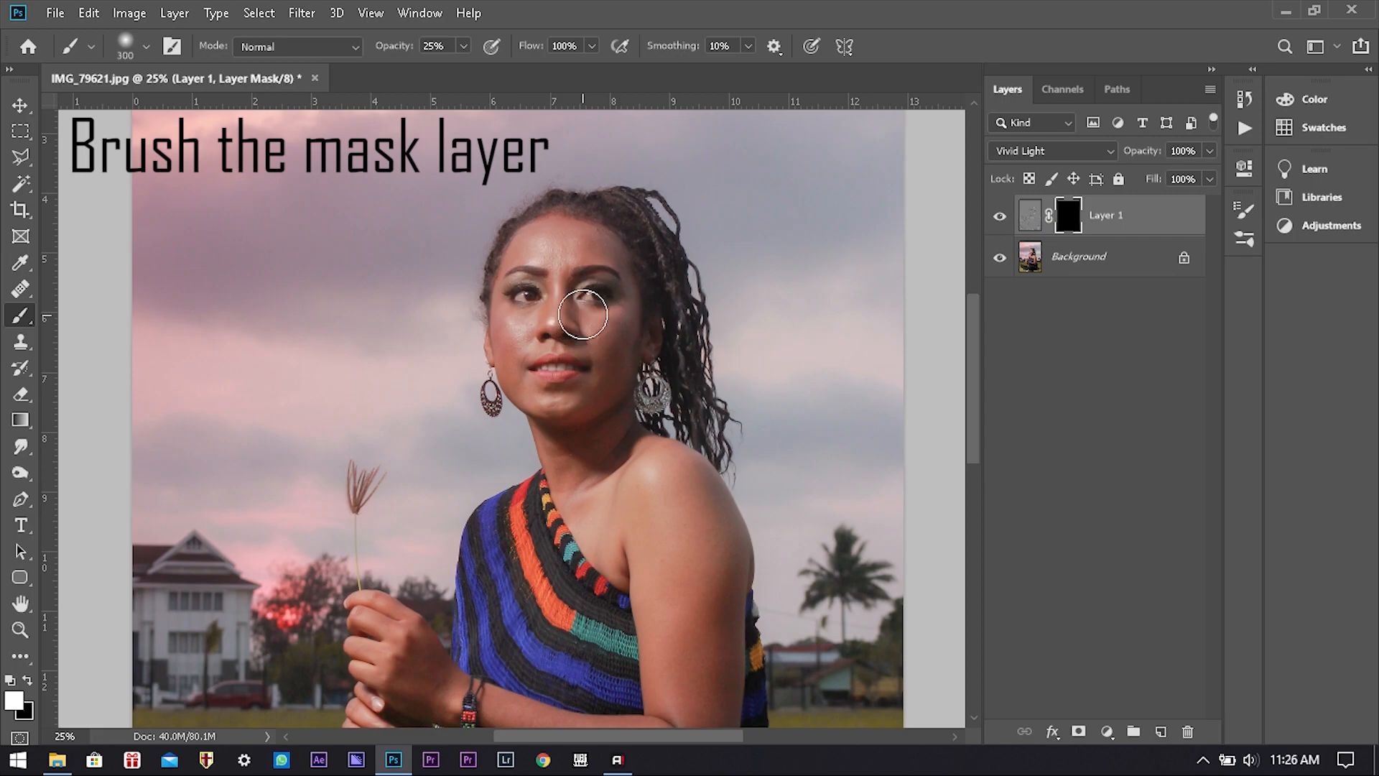
scroll(616, 316, "up", 3, "alt")
scroll(616, 316, "up", 4, "alt")
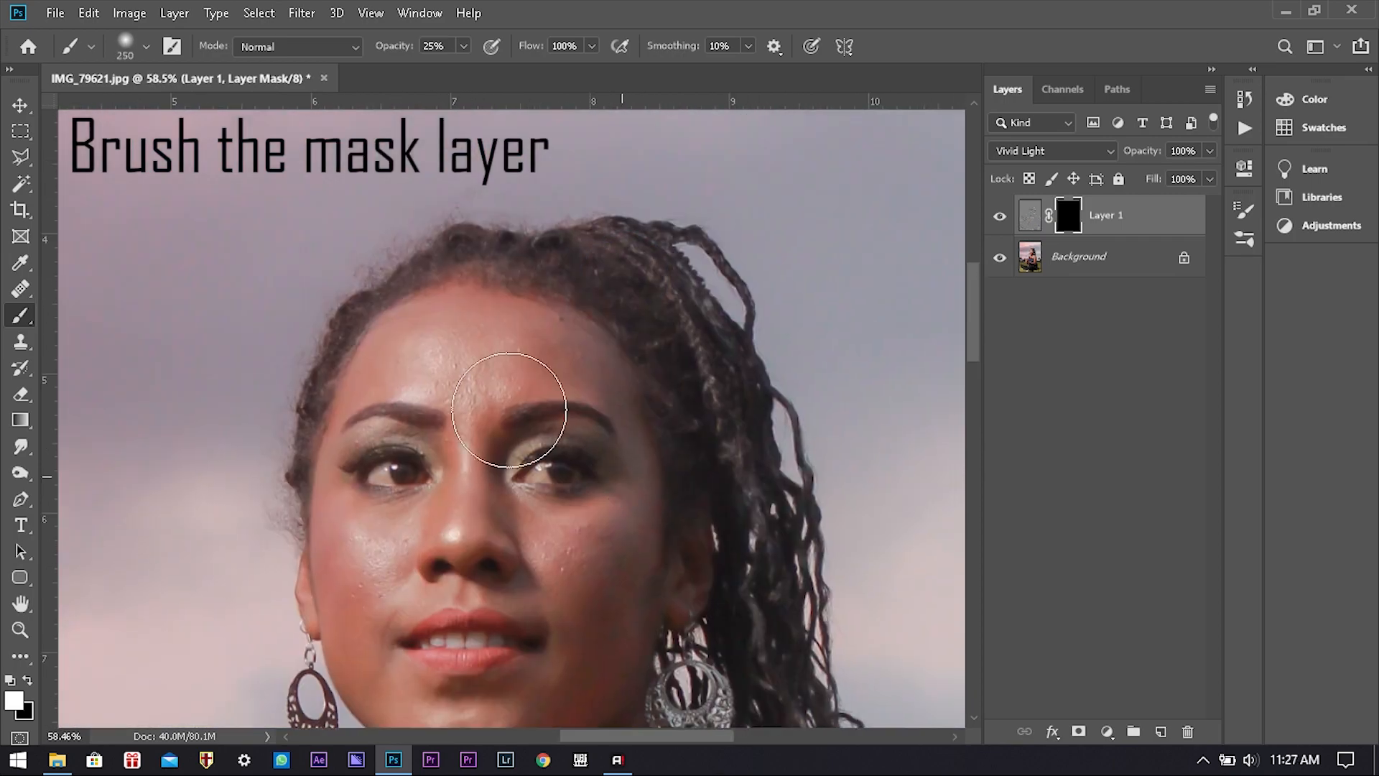
key("bracketleft")
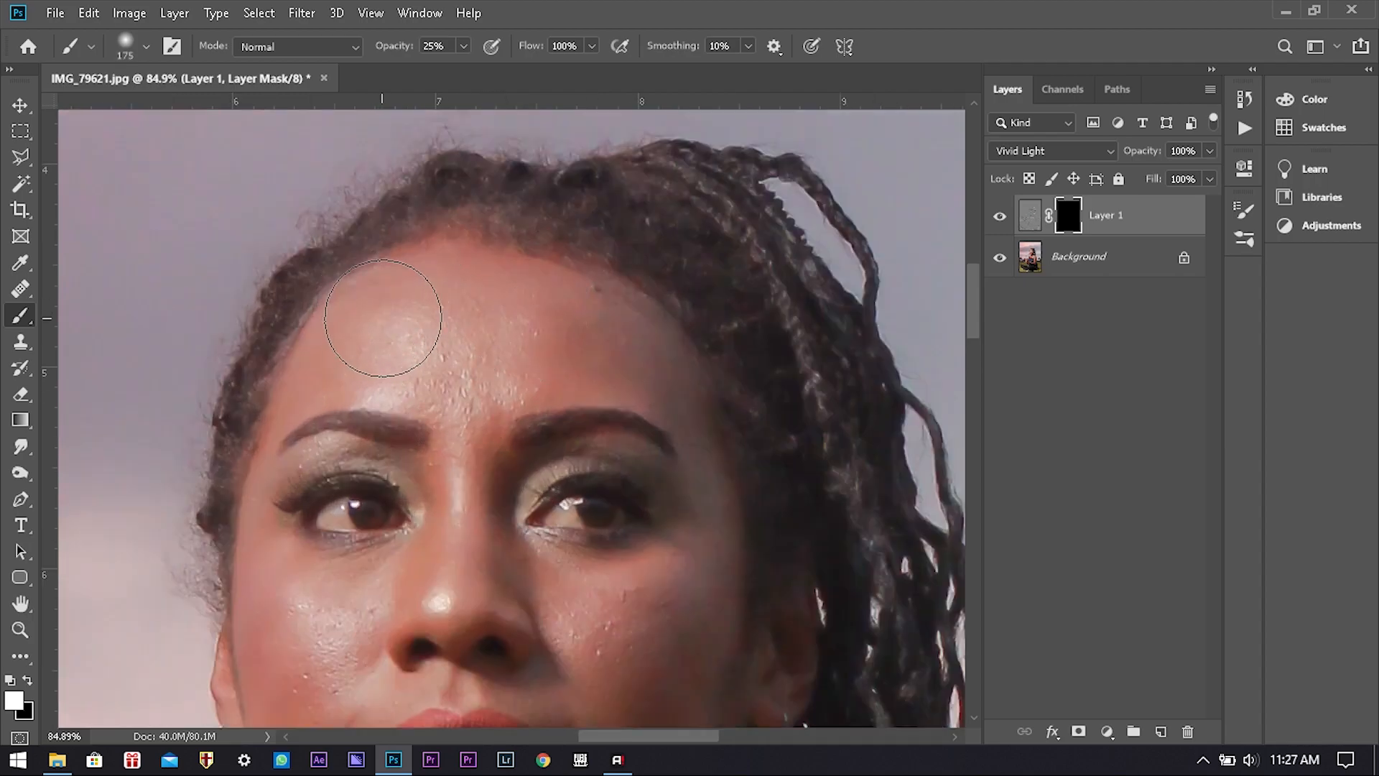
key("bracketleft")
mouse_move(559, 316)
left_mouse_down()
mouse_move(402, 179)
mouse_move(710, 203)
mouse_move(692, 338)
mouse_move(409, 323)
mouse_move(453, 317)
mouse_move(447, 301)
left_mouse_up()
Raise the brush opacity to 100% and continue painting Layer 1's mask over the forehead, reducing the brush to 100 pixels.
mouse_move(464, 46)
left_mouse_down()
mouse_move(494, 76)
mouse_move(549, 76)
left_mouse_up()
left_click(1022, 225)
left_click(1065, 217)
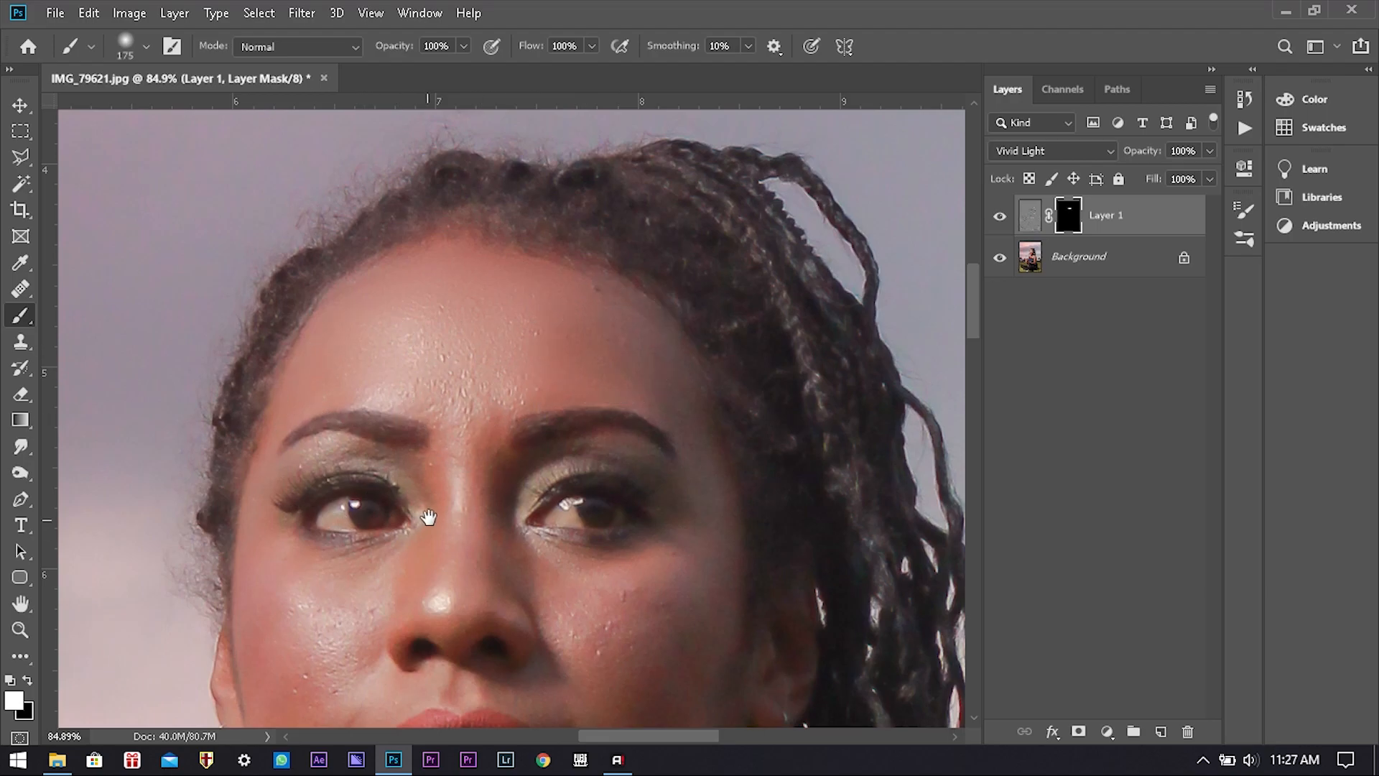
left_click_drag(453, 465, 453, 349)
key("bracketleft")
key("bracketleft")
key("bracketleft")
left_click_drag(486, 296, 482, 356)
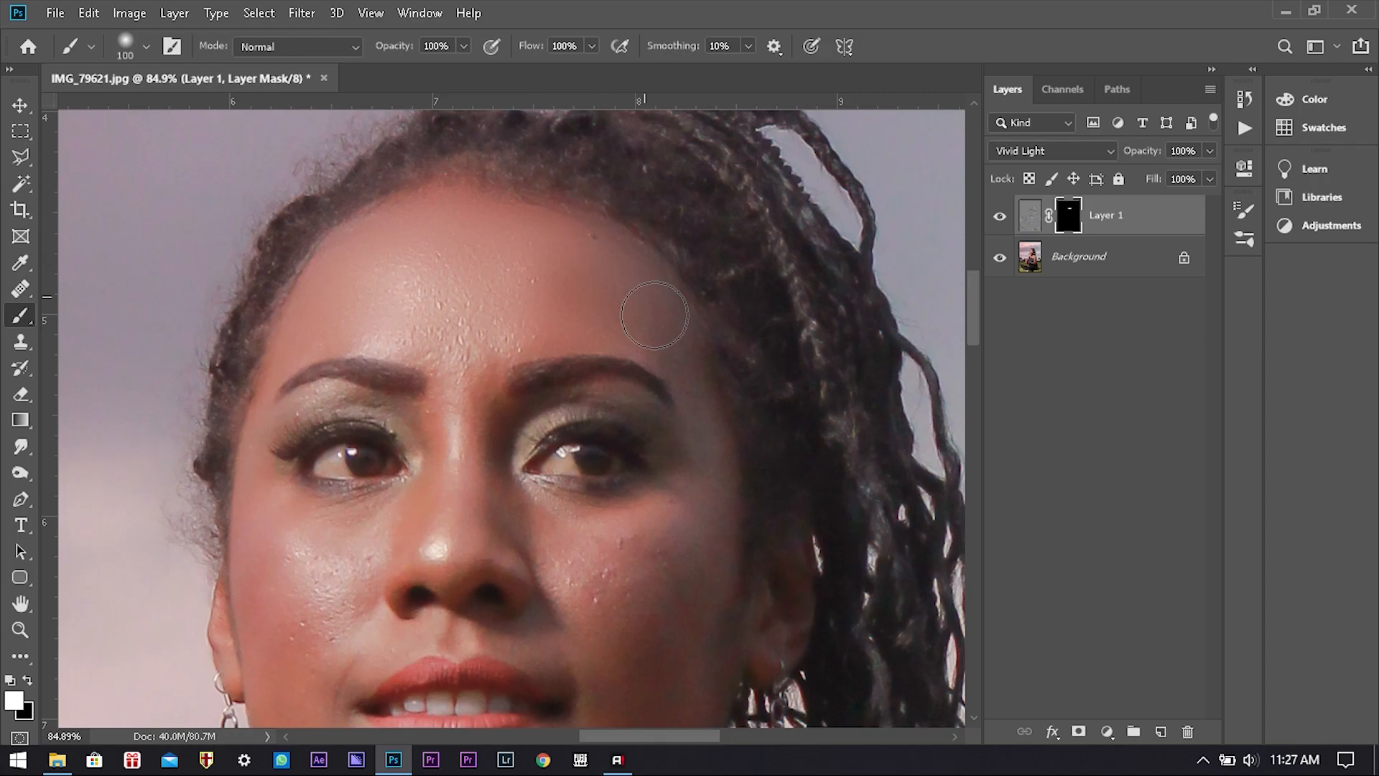
Paint the mask over both cheeks with the 100-pixel brush at 100% opacity.
mouse_move(687, 520)
left_mouse_down()
mouse_move(655, 397)
mouse_move(540, 423)
mouse_move(634, 431)
mouse_move(606, 443)
left_mouse_up()
right_click(605, 442)
left_click(739, 503)
key("Return")
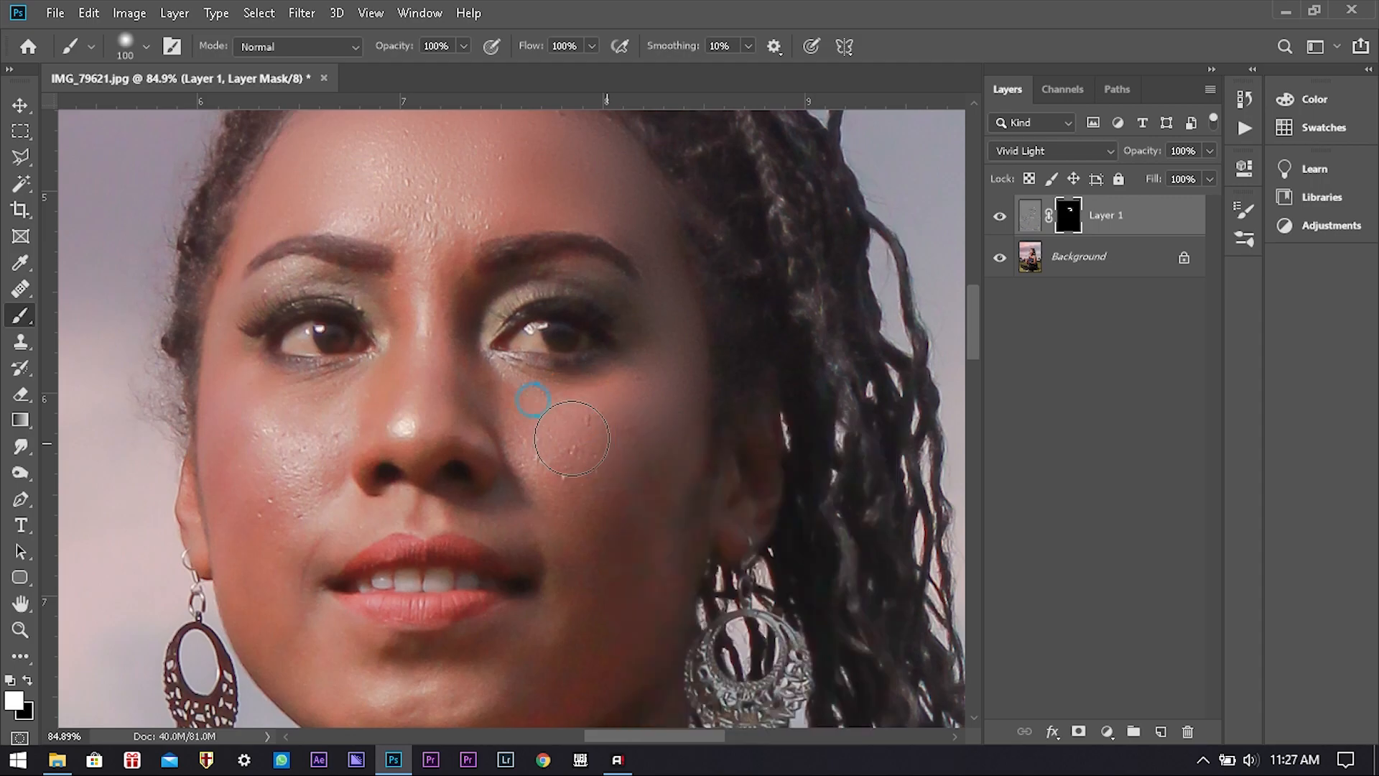
mouse_move(316, 423)
left_mouse_down()
mouse_move(302, 458)
mouse_move(270, 431)
mouse_move(266, 517)
left_mouse_up()
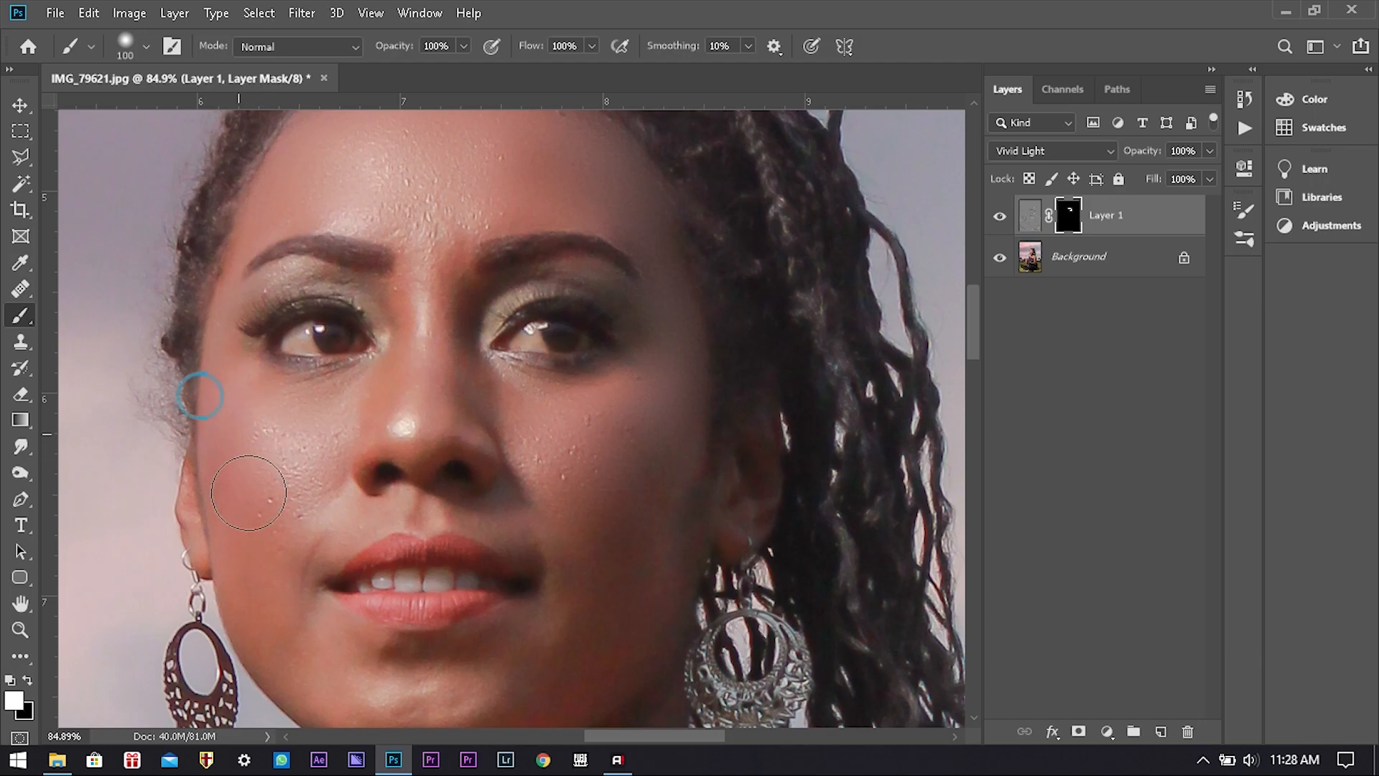
scroll(410, 244, "up", 5)
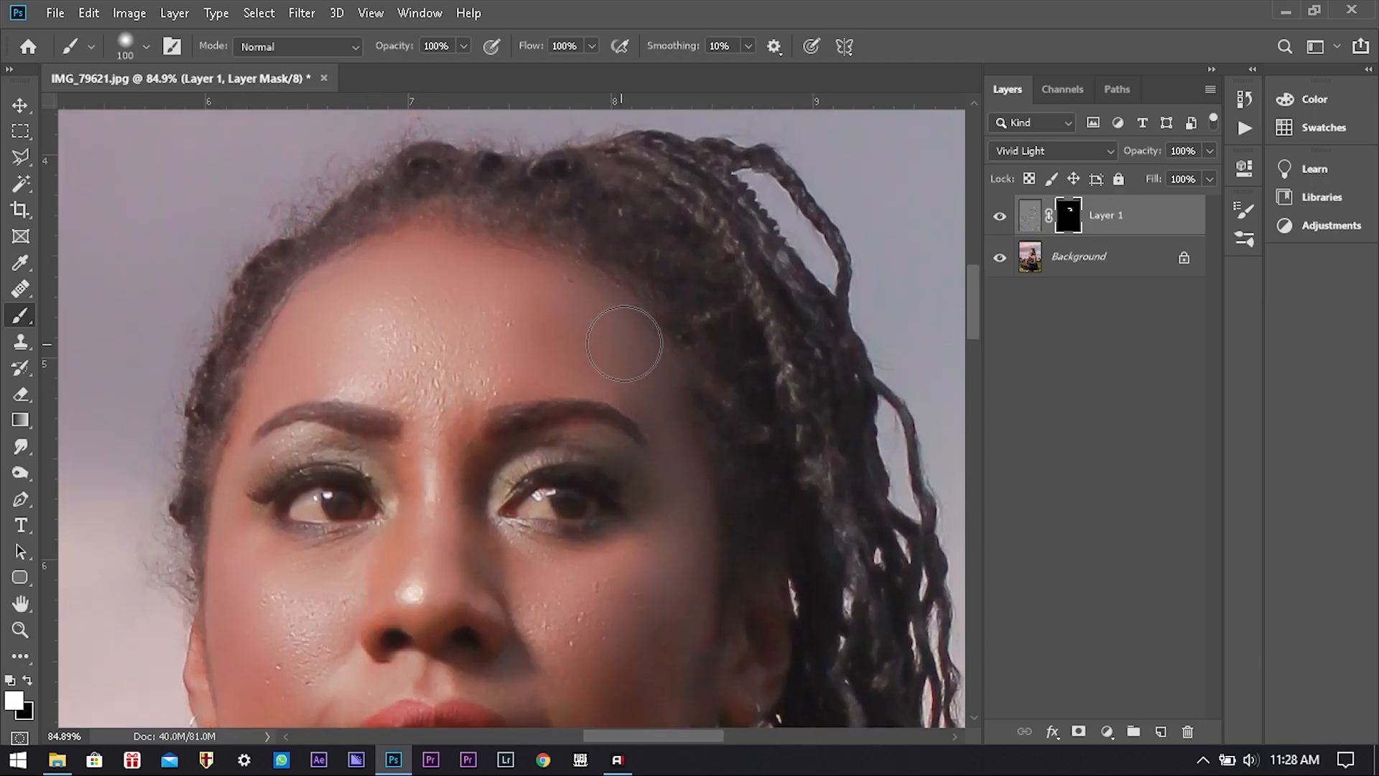
scroll(425, 363, "down", 5)
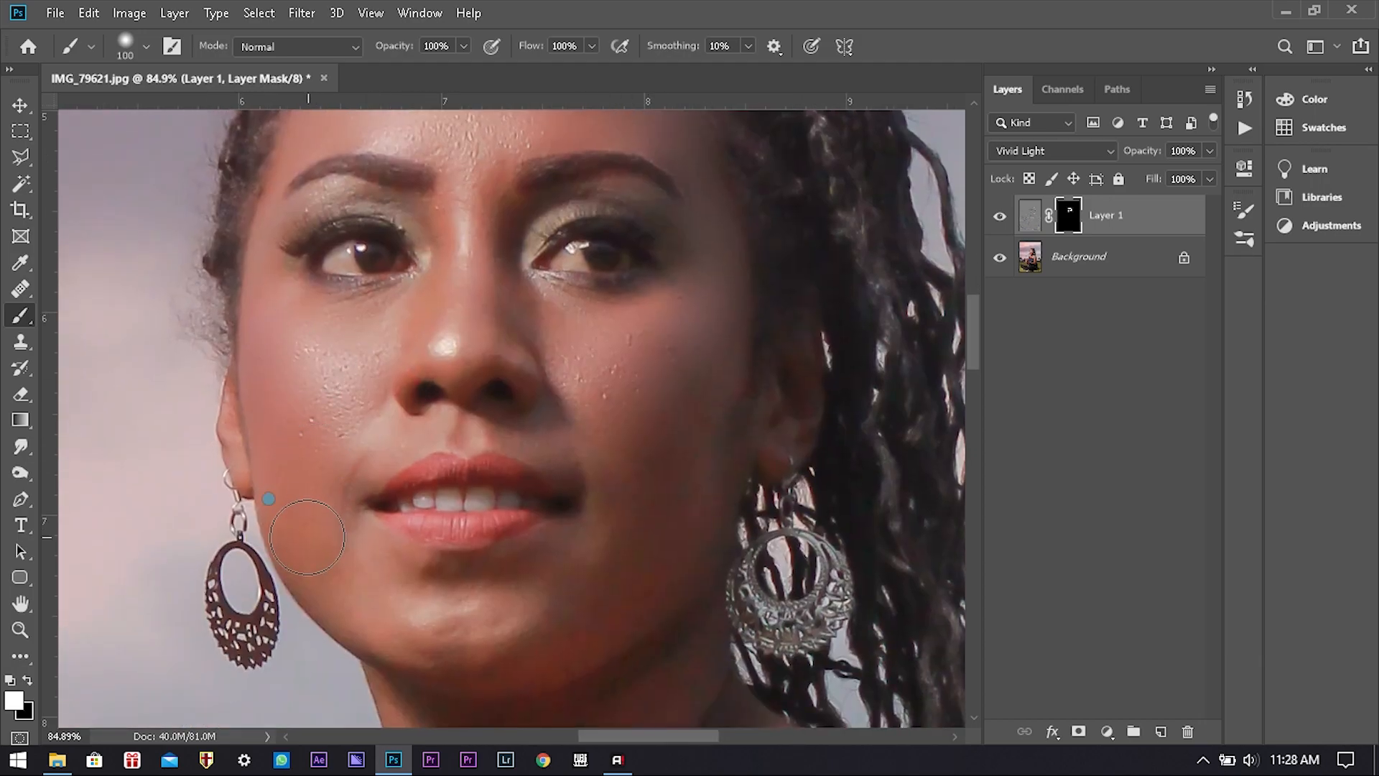
Paint the mask over the lower face, covering the jaw, chin and the skin around the mouth.
left_click_drag(746, 344, 625, 277)
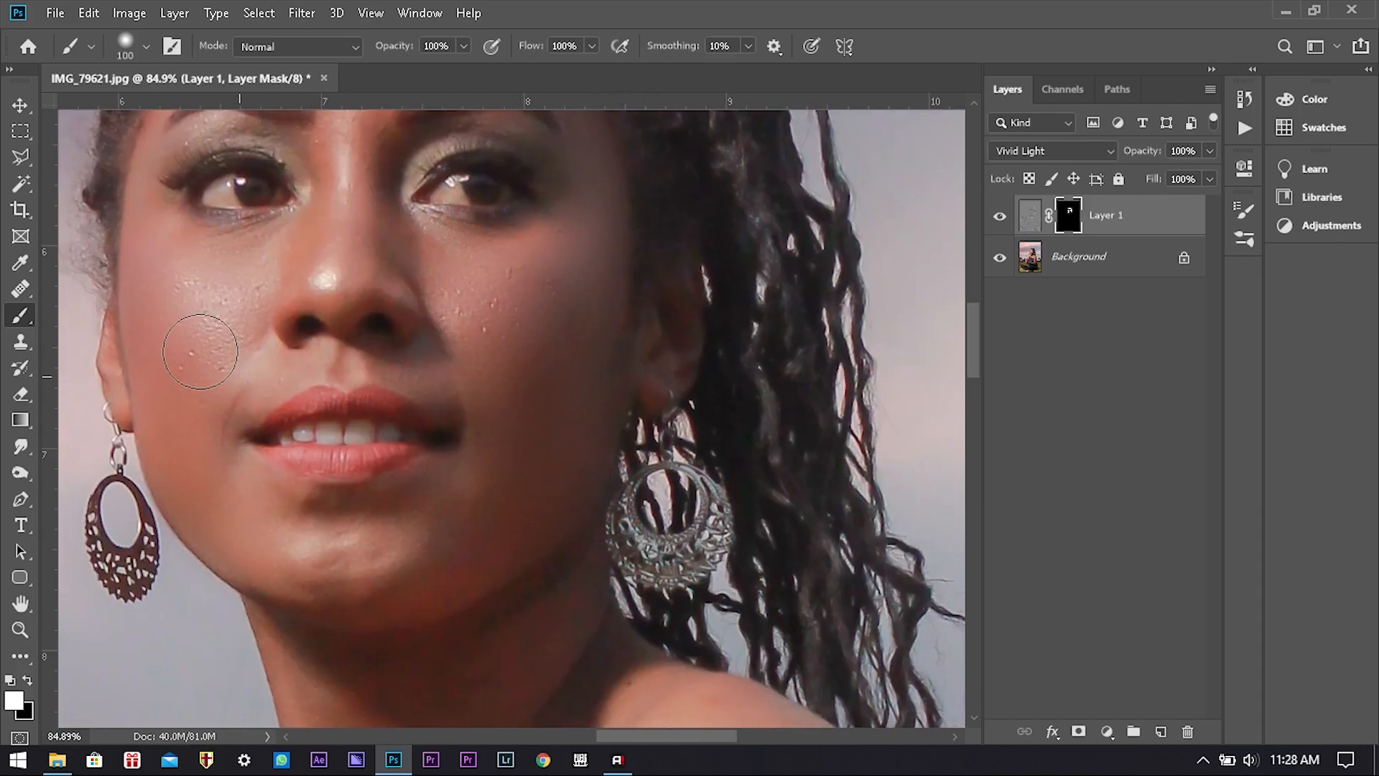
mouse_move(241, 393)
left_mouse_down()
mouse_move(334, 590)
mouse_move(338, 666)
left_mouse_up()
left_click_drag(357, 528, 383, 304)
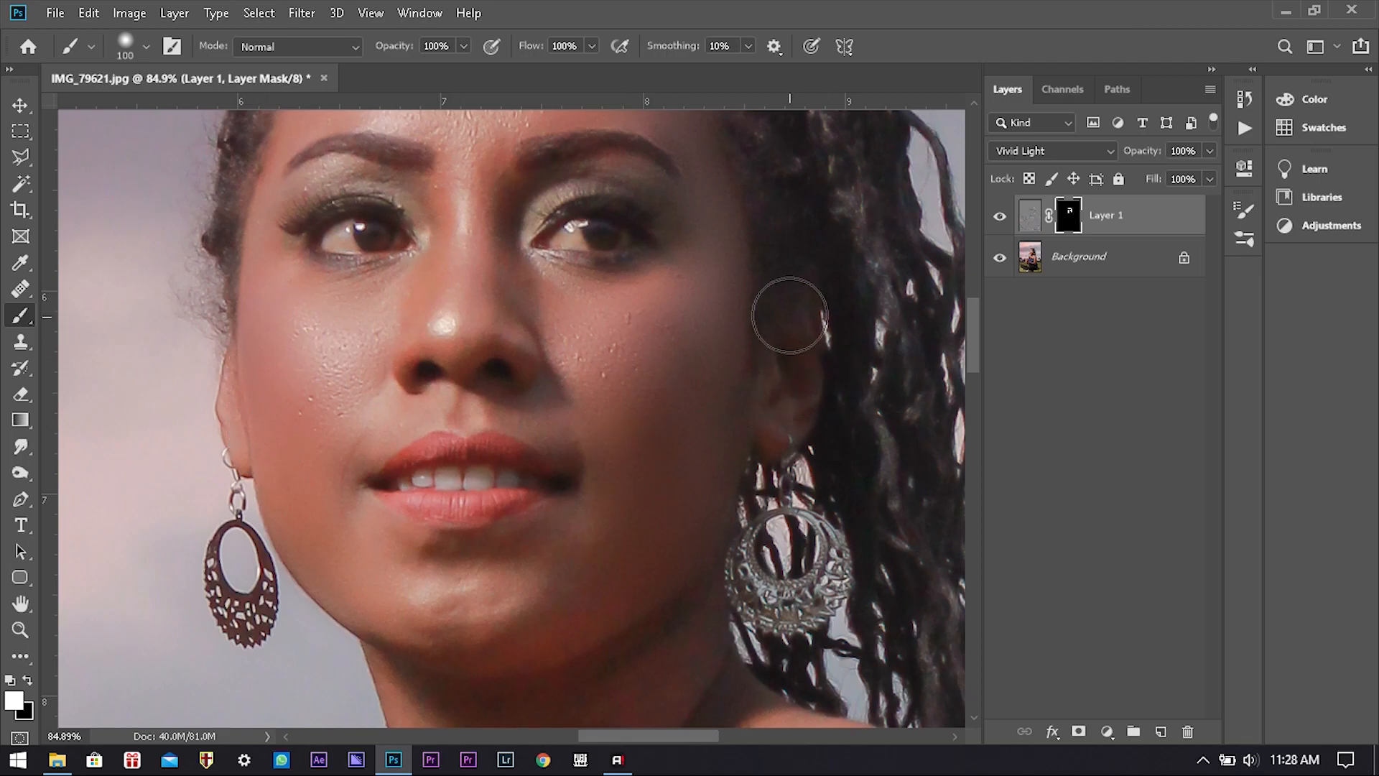
left_click_drag(722, 486, 673, 263)
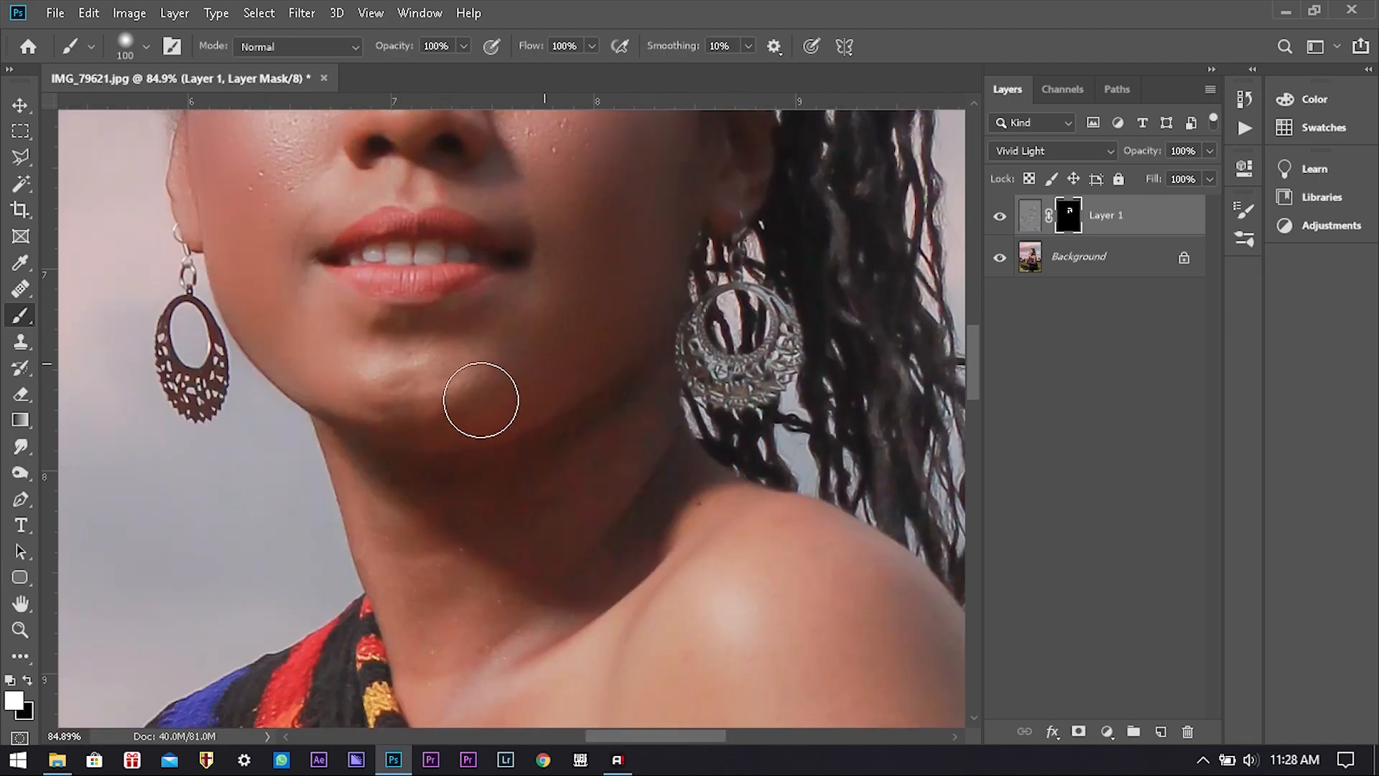
left_click_drag(628, 538, 493, 502)
left_click_drag(419, 344, 449, 585)
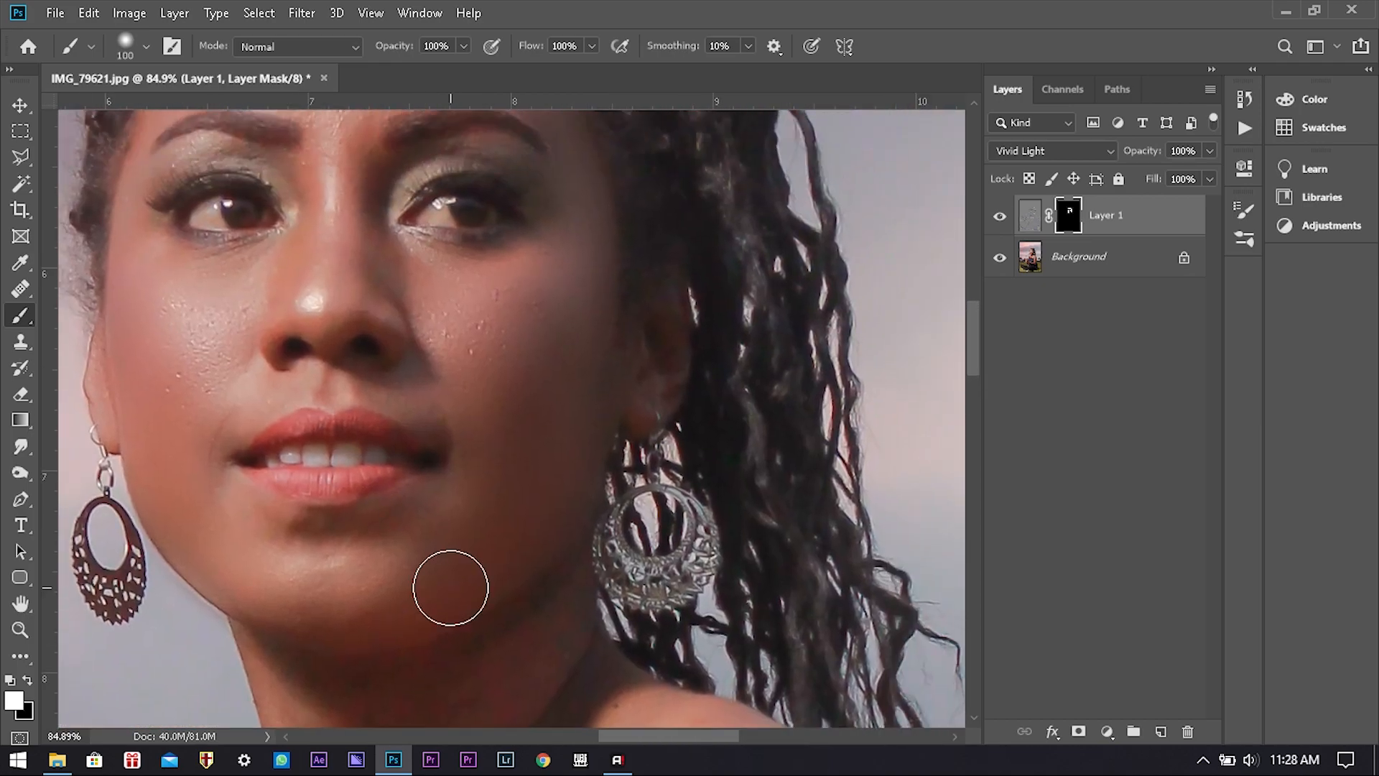
Paint the mask over the nose bridge and around the eyes, reducing the brush from 70 to 35 pixels.
key("[")
key("[")
key("[")
left_click_drag(350, 215, 455, 450)
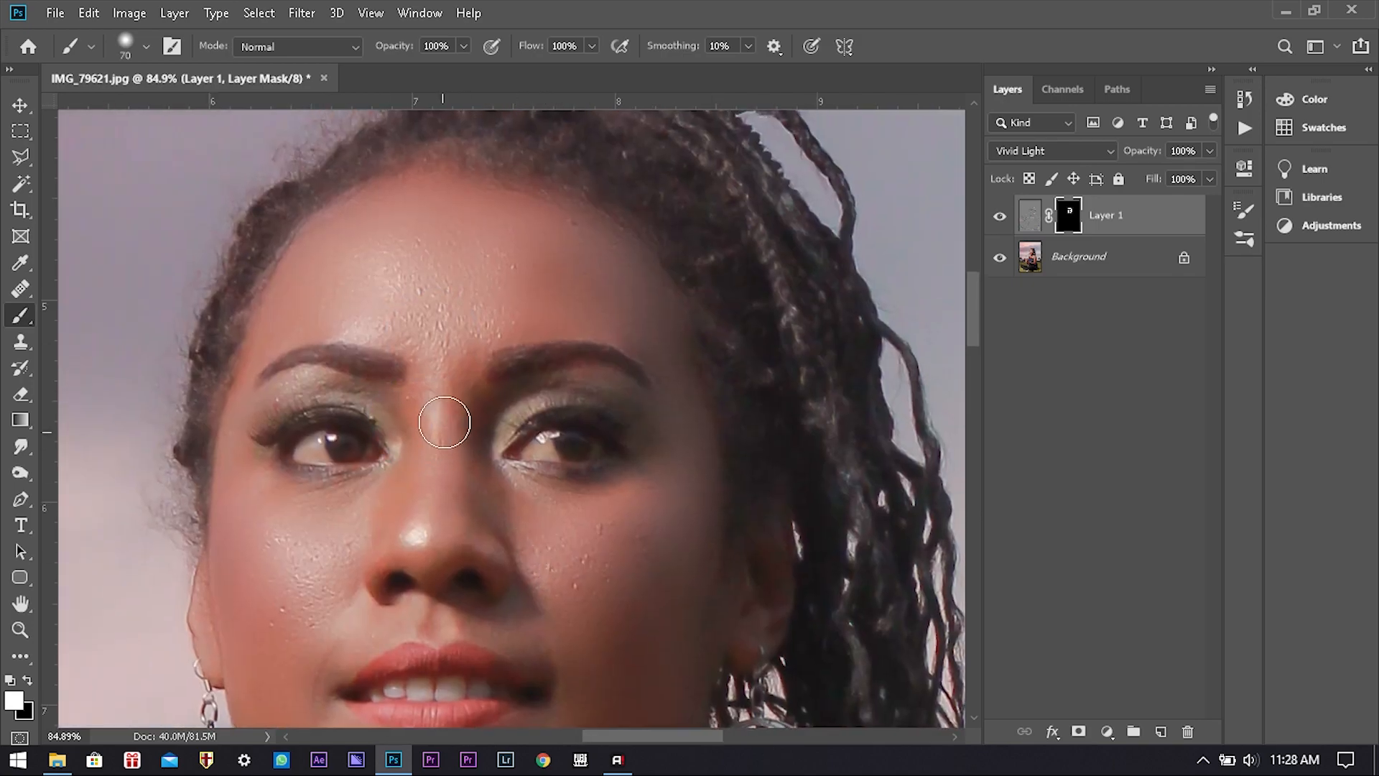
key("bracketleft")
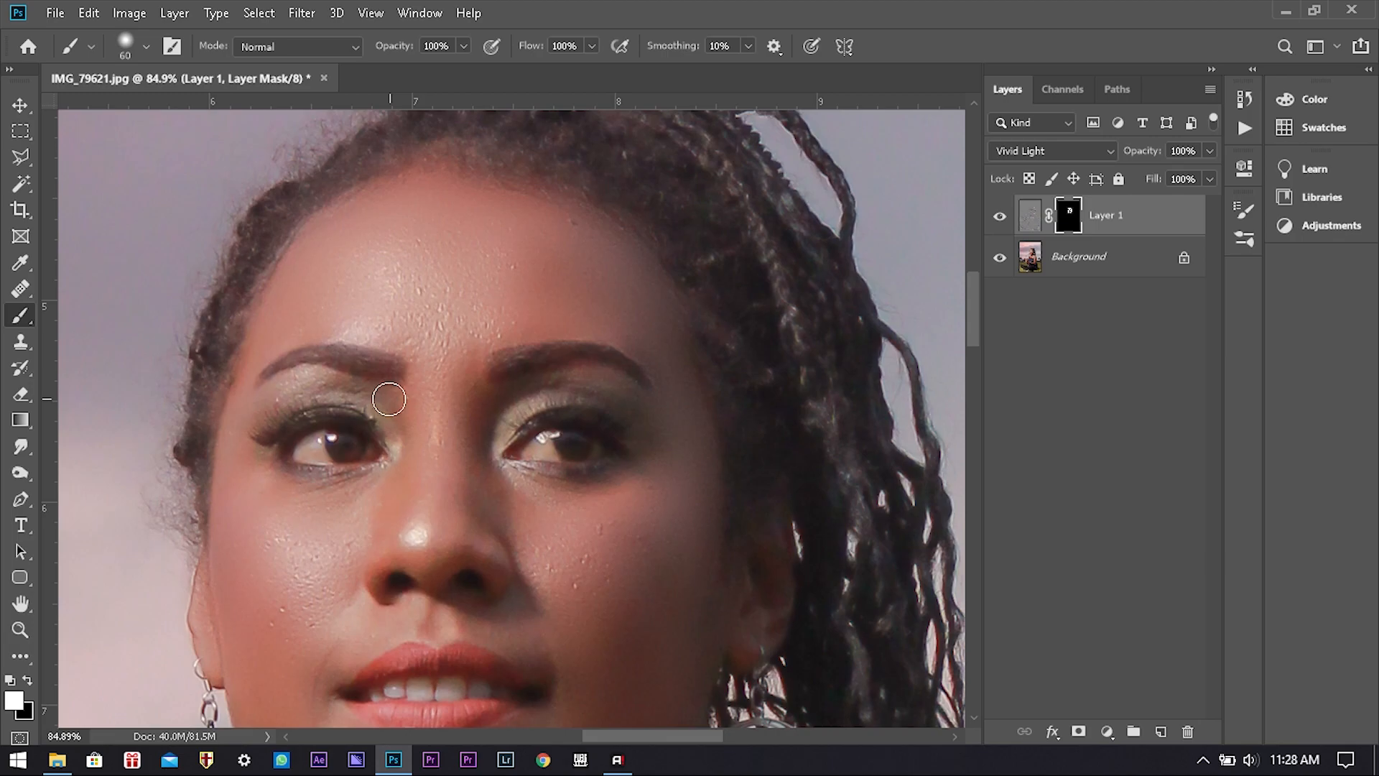
key("bracketleft")
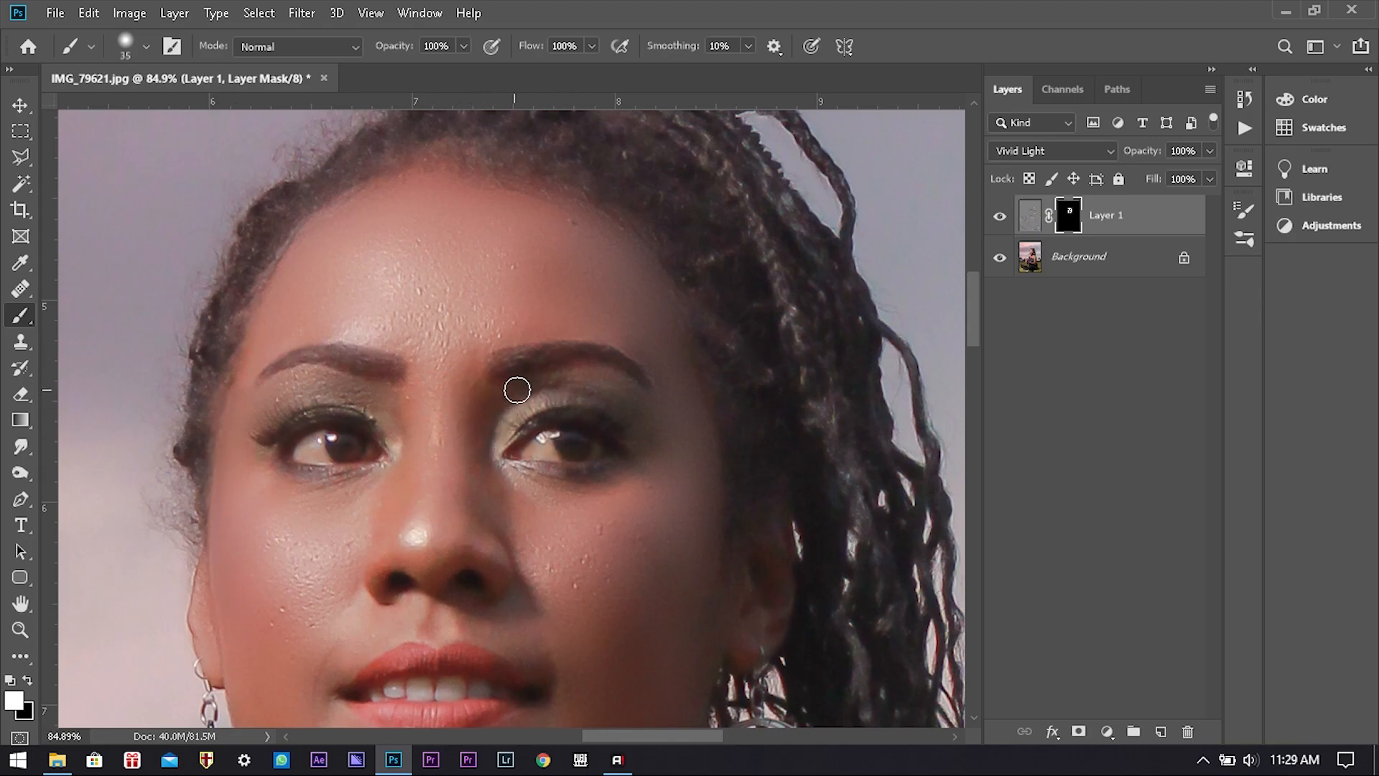
left_click_drag(562, 367, 679, 456)
Paint the mask over the neck and under the chin with a brush of 80 to 90 pixels.
mouse_move(674, 583)
left_mouse_down()
mouse_move(514, 240)
mouse_move(590, 301)
left_mouse_up()
mouse_move(496, 450)
left_mouse_down()
mouse_move(452, 529)
mouse_move(462, 556)
left_mouse_up()
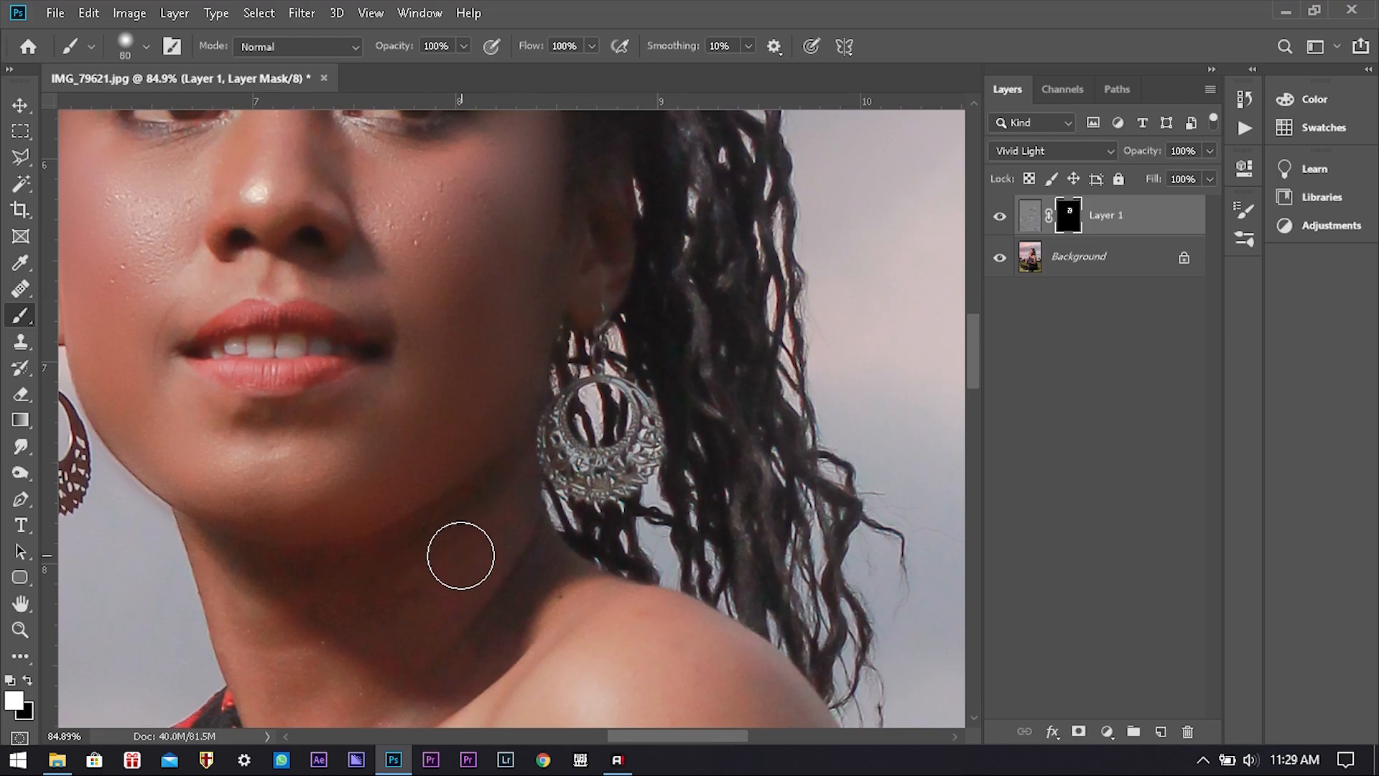
left_click_drag(412, 622, 525, 486)
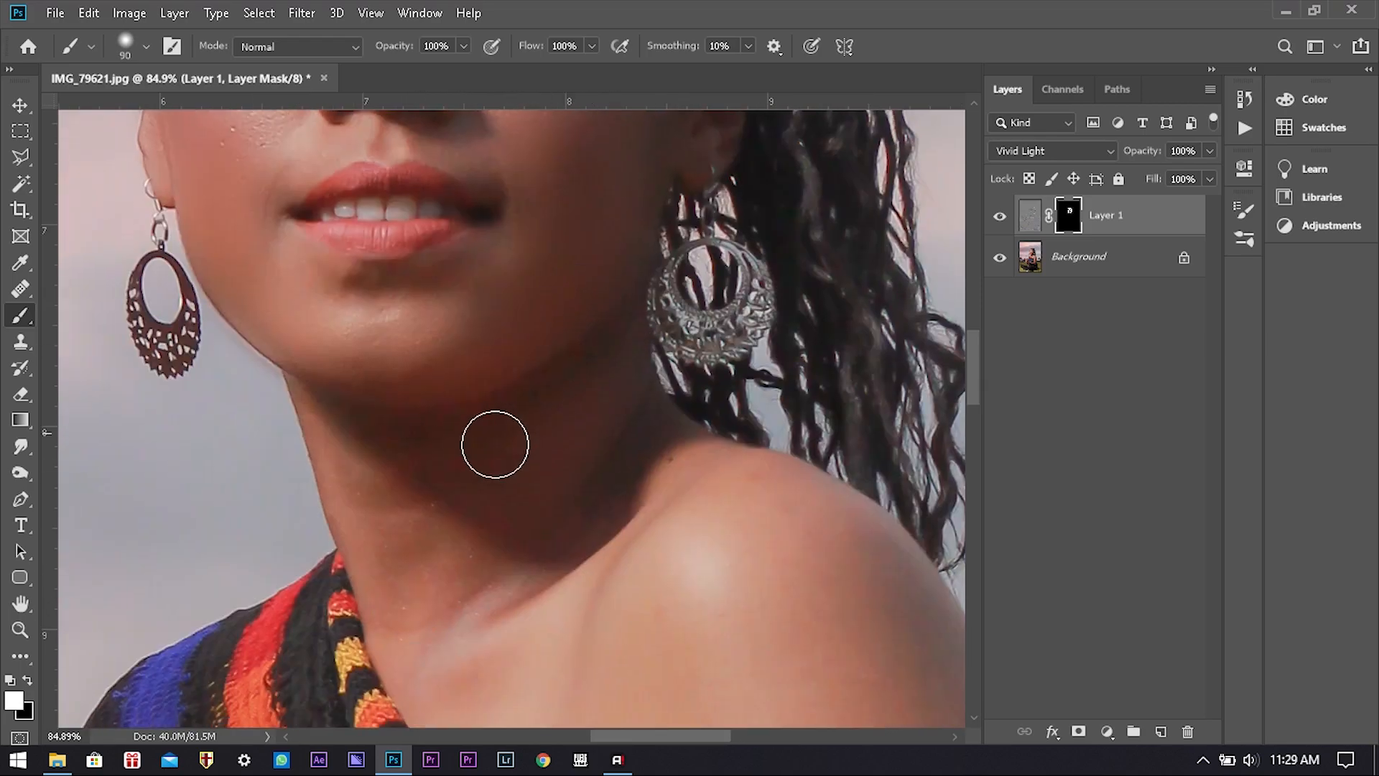
mouse_move(322, 430)
left_mouse_down()
mouse_move(422, 481)
mouse_move(366, 517)
mouse_move(388, 589)
left_mouse_up()
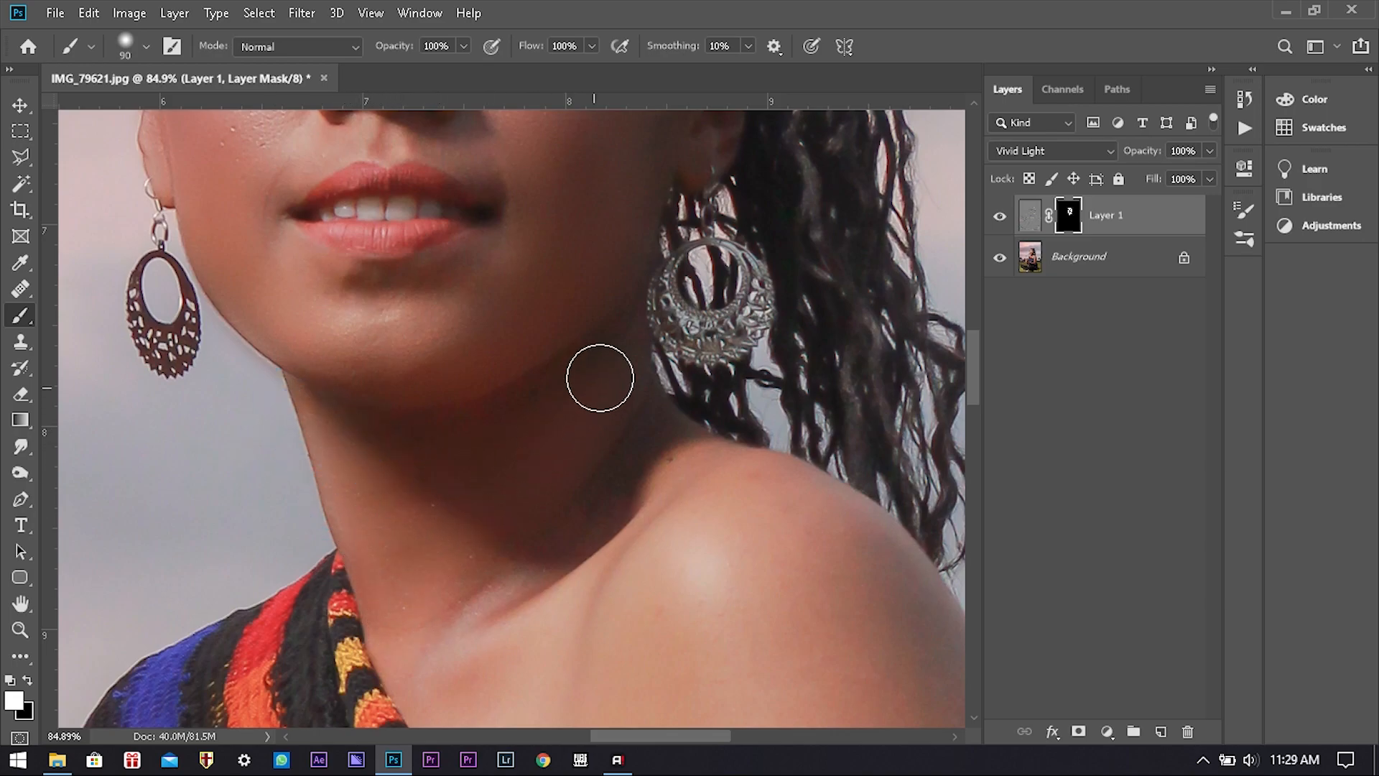
Paint the mask over the bare shoulder and upper chest, enlarging the brush to 125 pixels.
left_click_drag(543, 553, 345, 445)
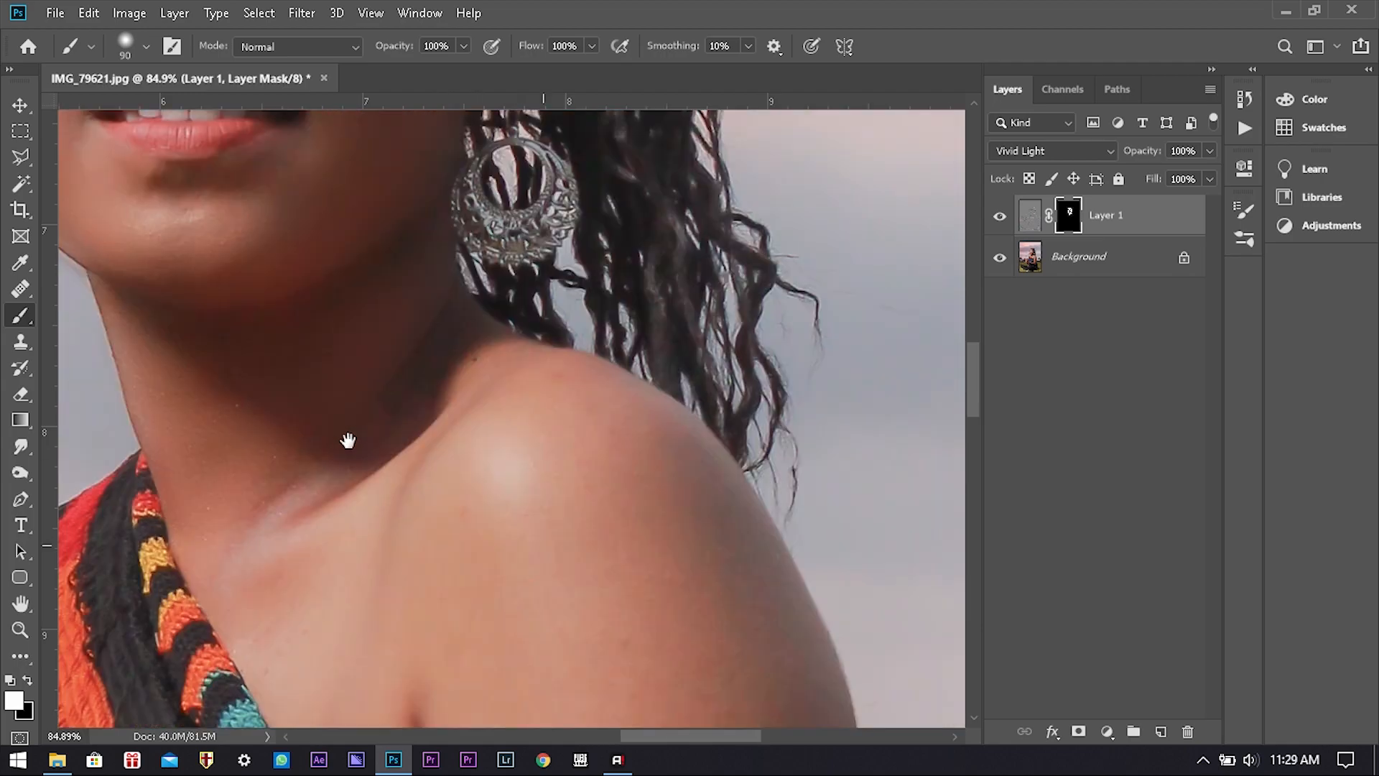
left_click_drag(511, 374, 621, 405)
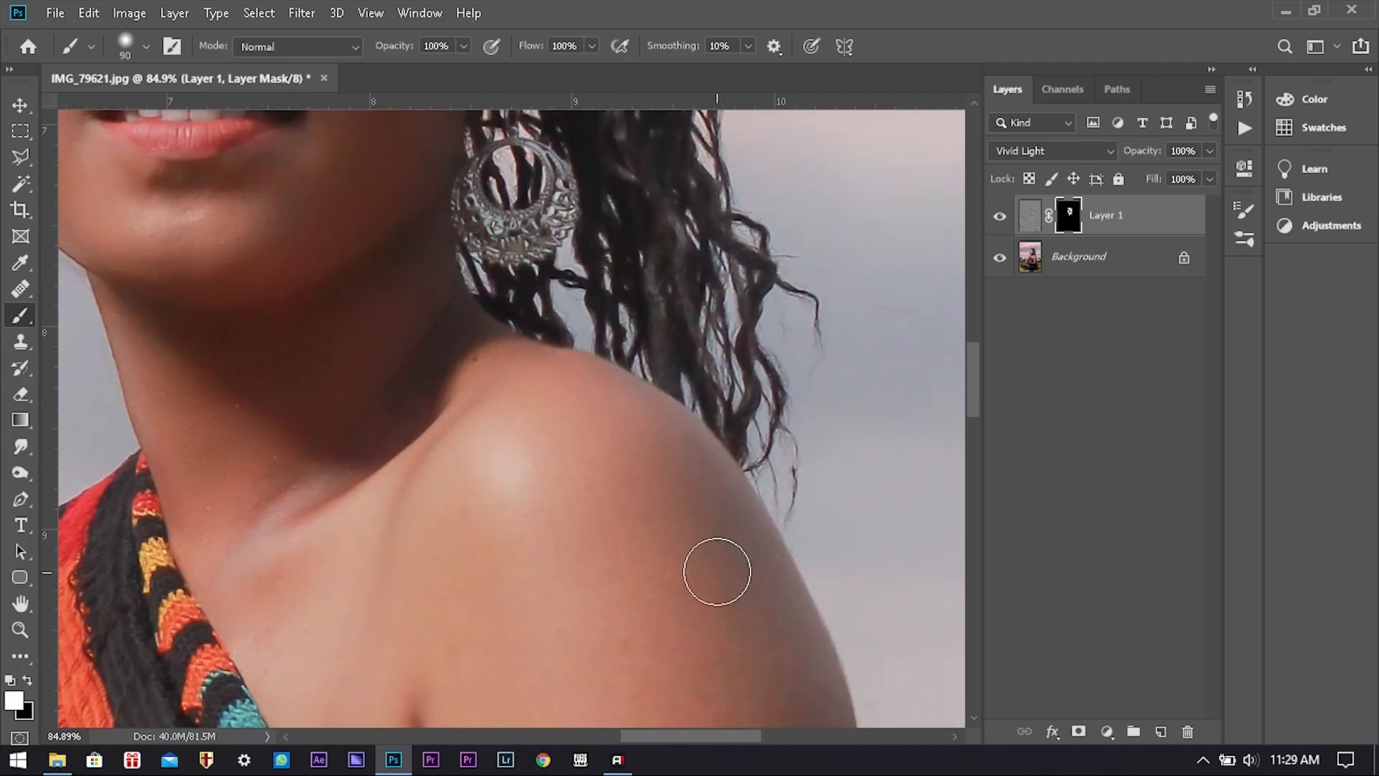
key("bracketright")
left_click(512, 429)
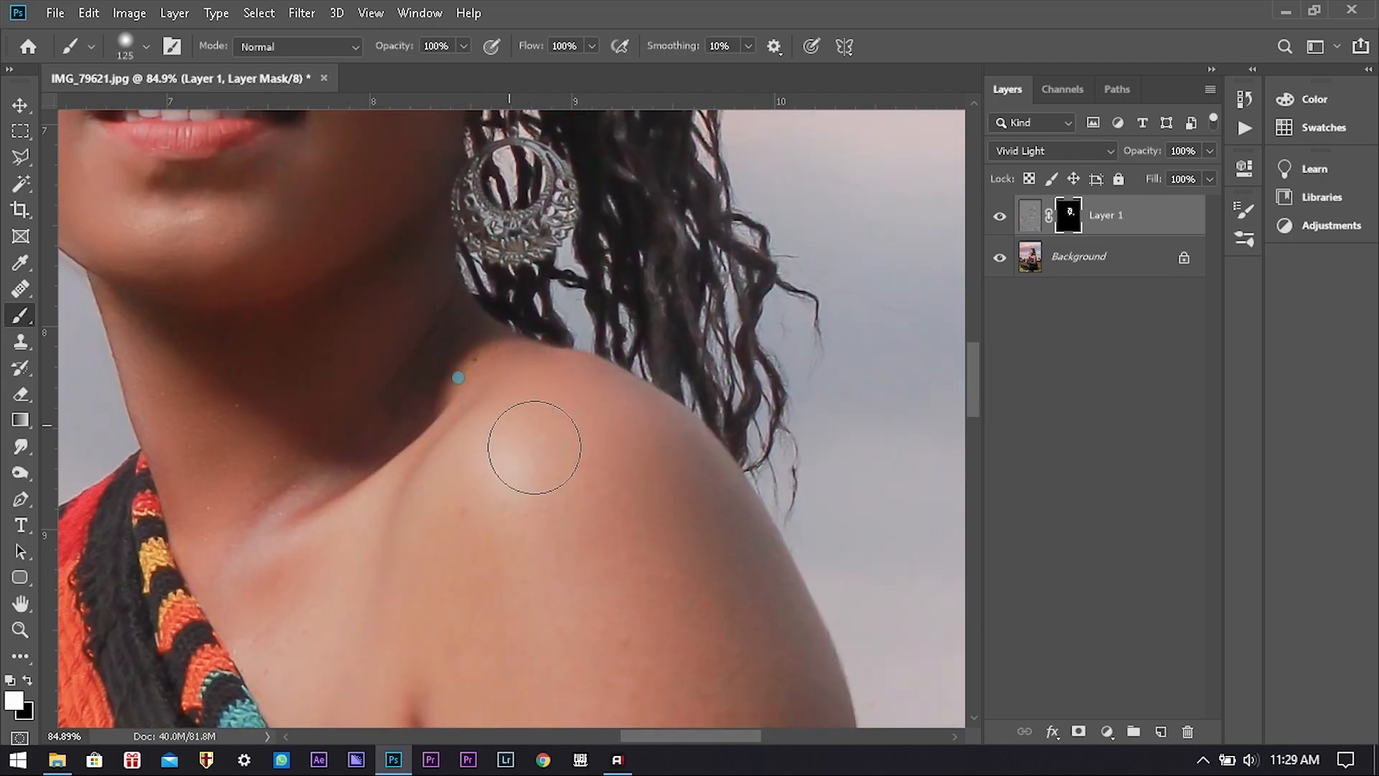
left_click_drag(637, 624, 760, 401)
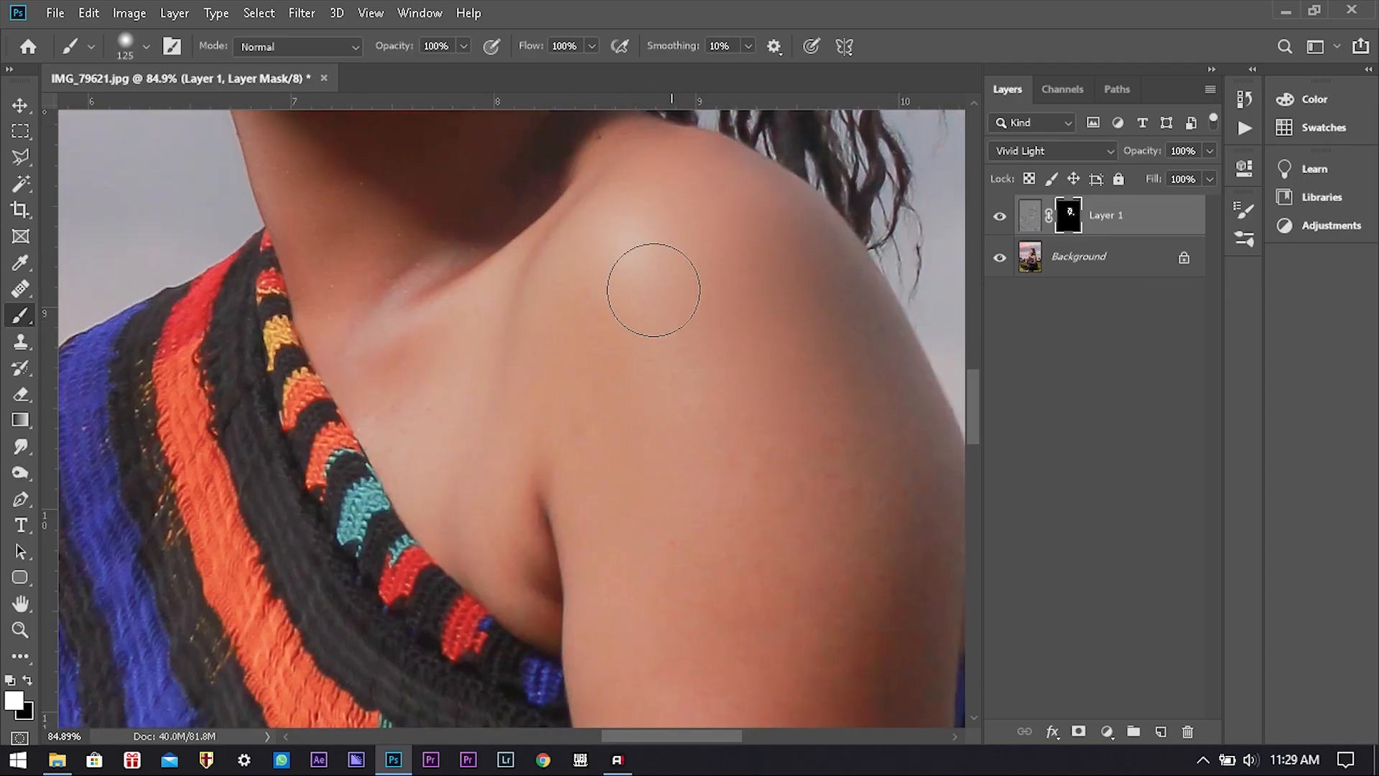
left_click_drag(567, 511, 322, 431)
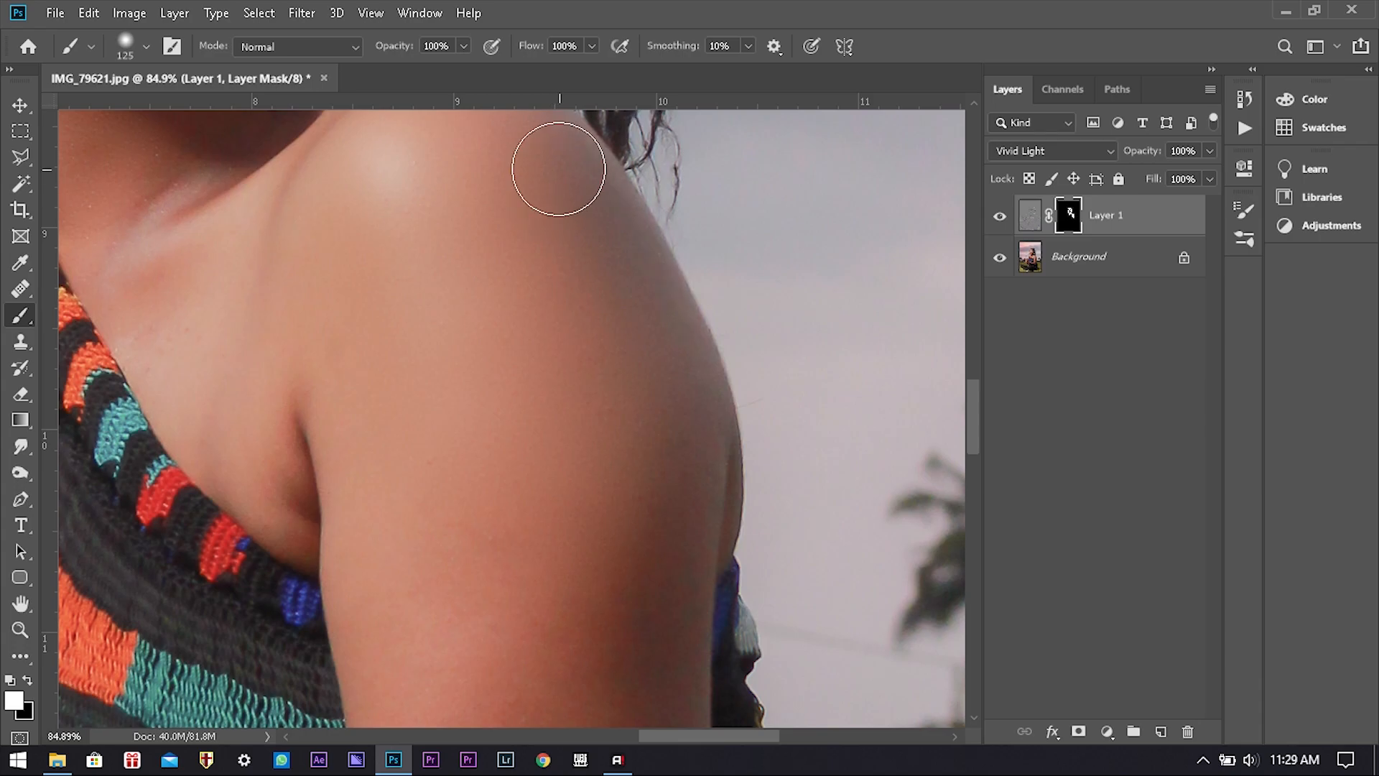
Paint the mask down the upper arm to the elbow with the 125-pixel brush.
left_click_drag(644, 538, 708, 271)
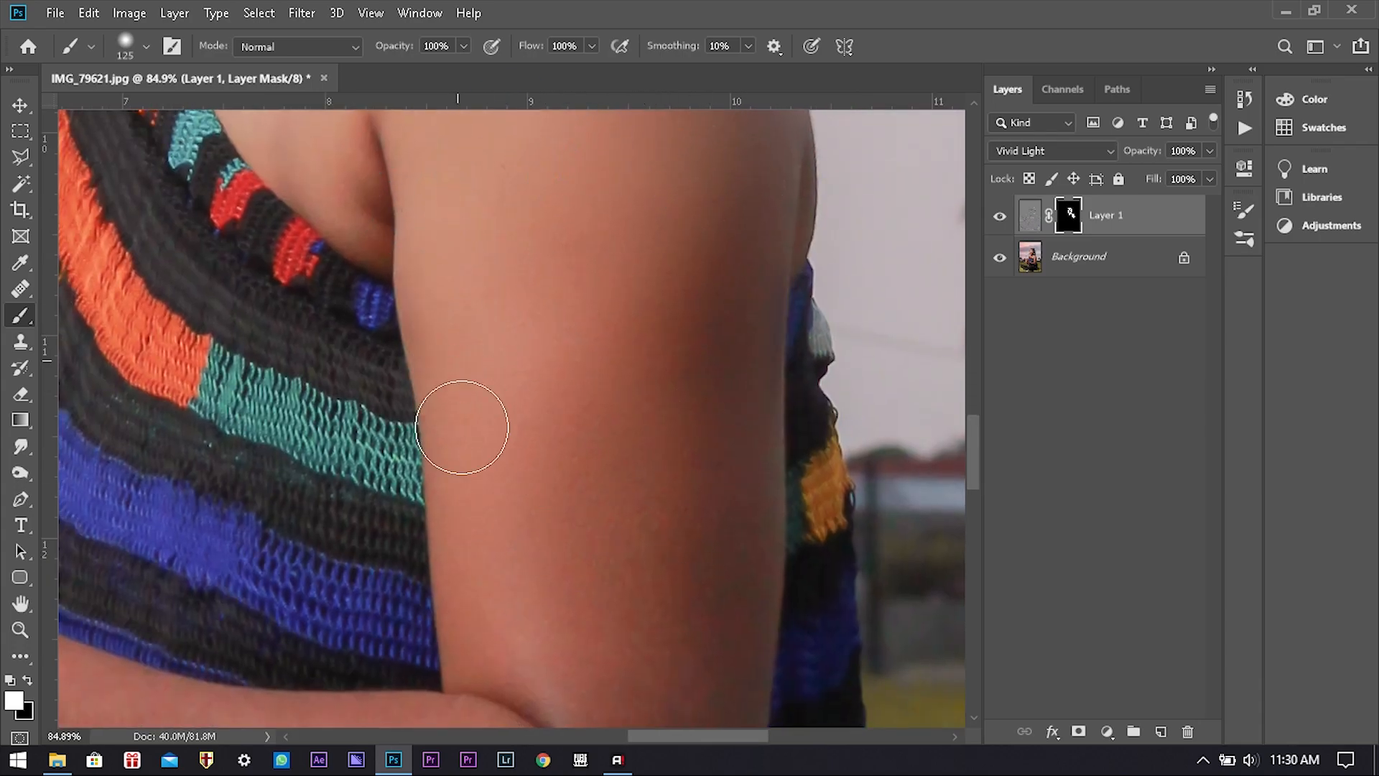
left_click_drag(622, 631, 641, 383)
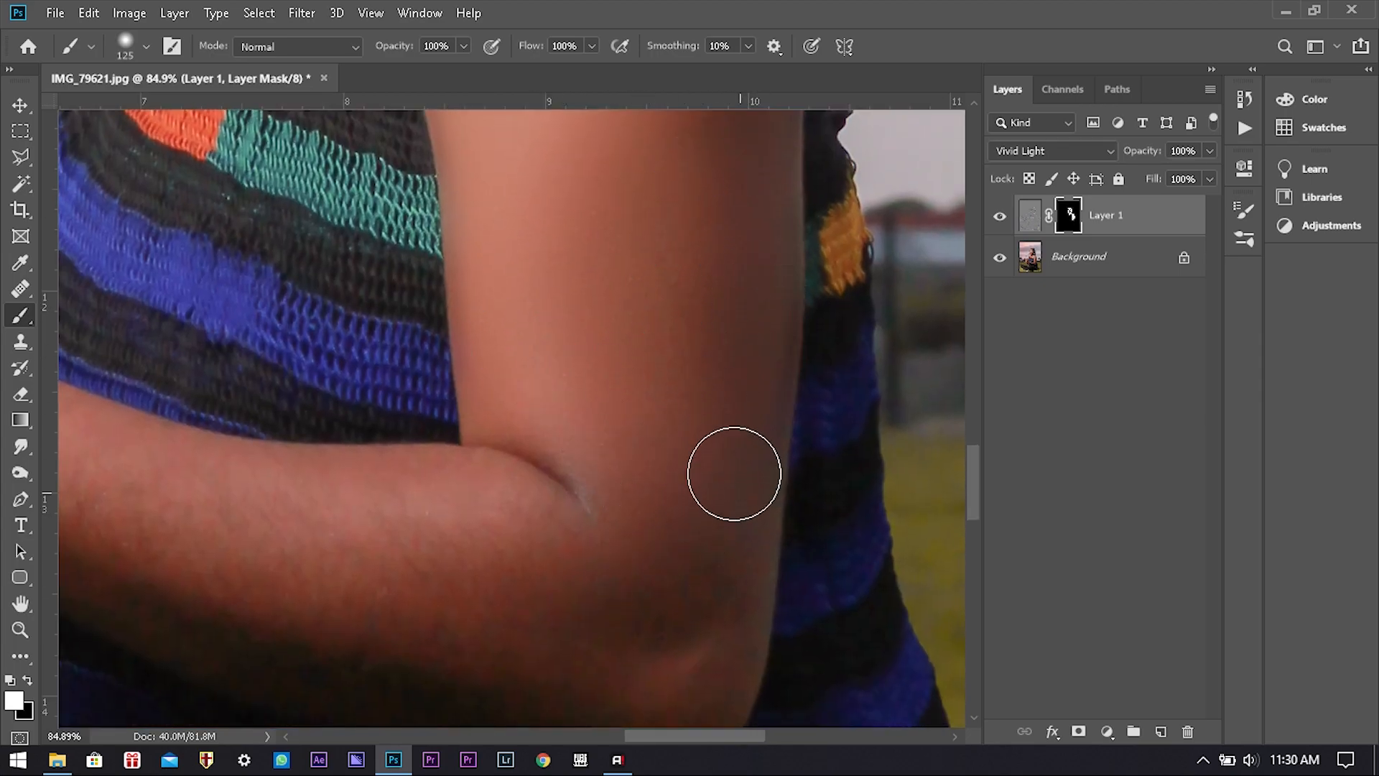
left_click_drag(708, 631, 849, 264)
mouse_move(799, 346)
left_mouse_down()
mouse_move(680, 431)
mouse_move(752, 483)
left_mouse_up()
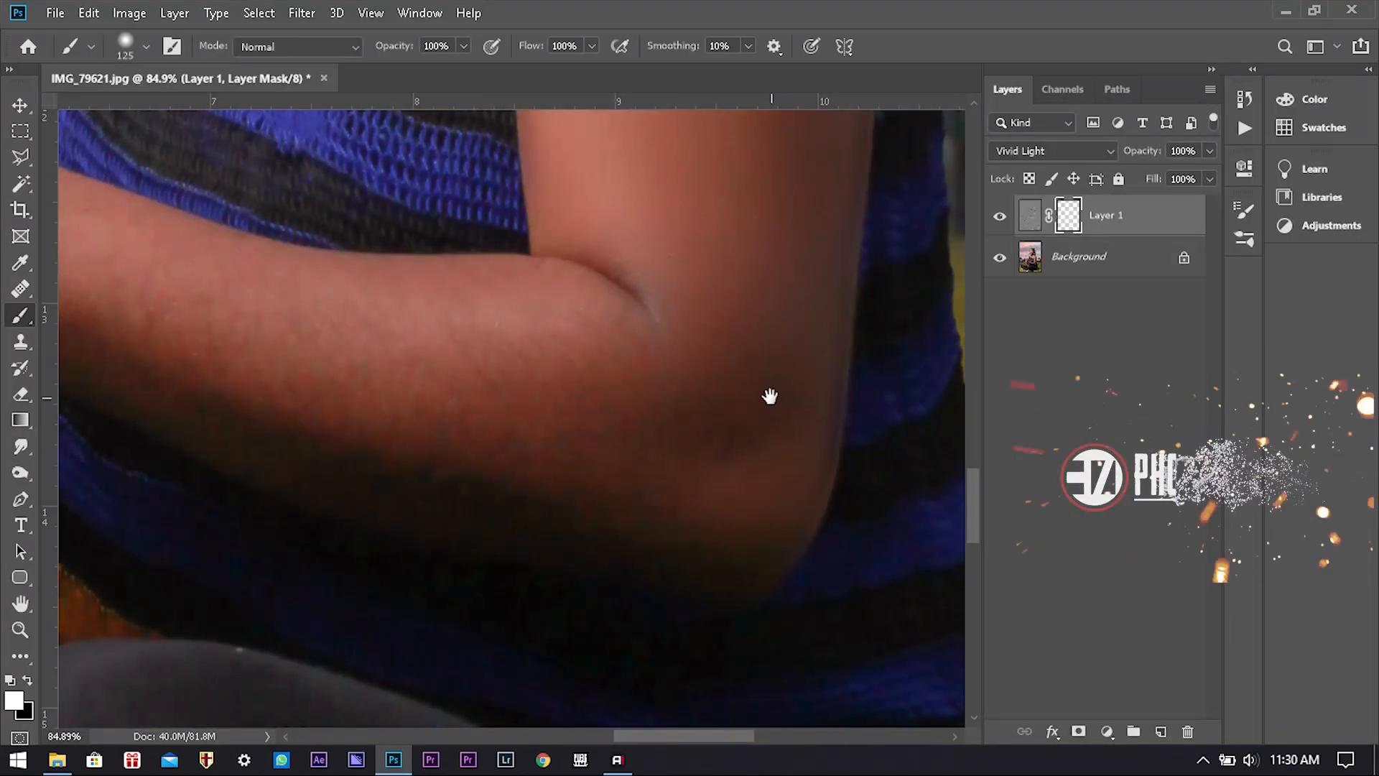
left_click_drag(770, 394, 715, 539)
key("ctrl+i")
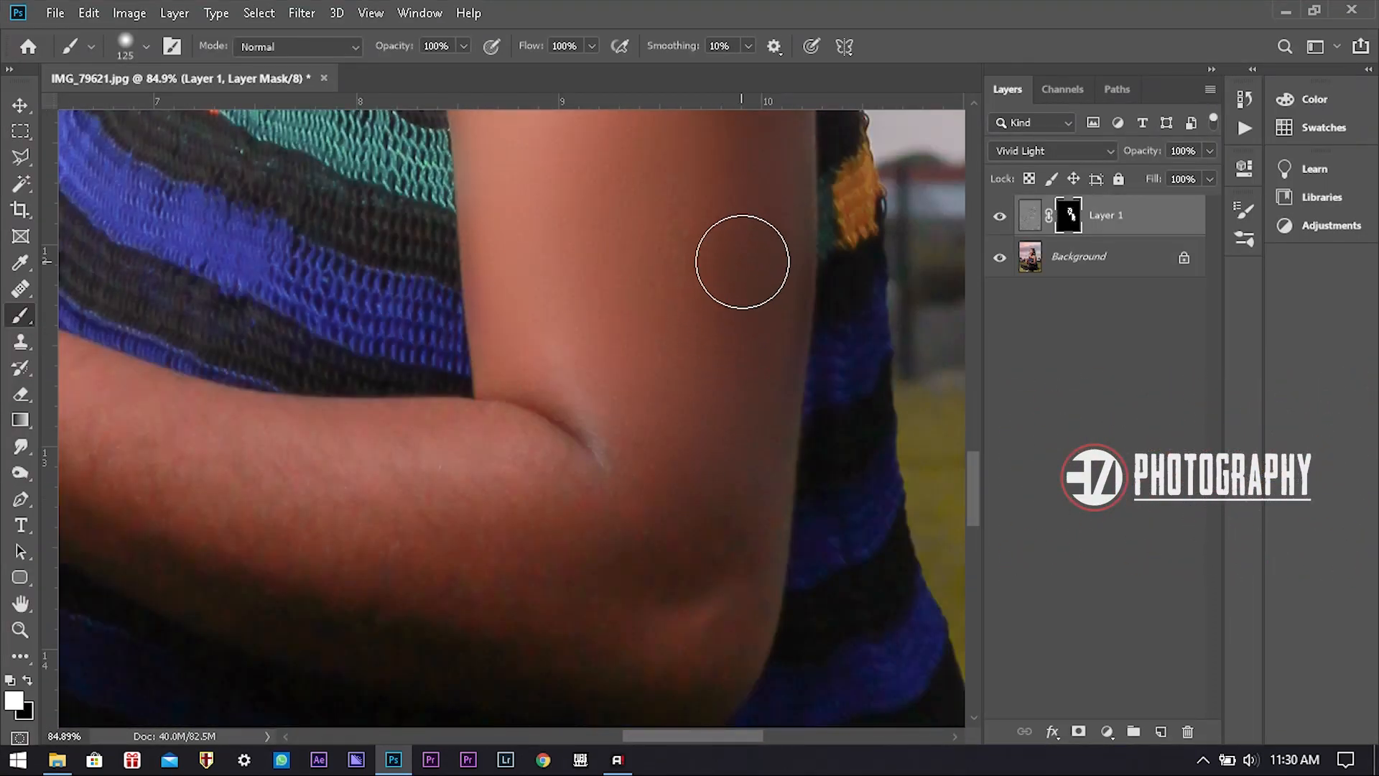
Paint the mask along the forearm and over the hand holding the grass stem with the 125-pixel brush.
mouse_move(740, 271)
left_mouse_down()
mouse_move(594, 563)
mouse_move(705, 407)
mouse_move(758, 272)
mouse_move(773, 379)
mouse_move(661, 460)
mouse_move(650, 520)
mouse_move(734, 554)
mouse_move(699, 660)
left_mouse_up()
mouse_move(674, 631)
left_mouse_down()
mouse_move(797, 322)
mouse_move(668, 324)
mouse_move(569, 268)
mouse_move(354, 268)
mouse_move(710, 356)
mouse_move(443, 265)
mouse_move(657, 417)
mouse_move(400, 301)
left_mouse_up()
mouse_move(507, 308)
left_mouse_down()
mouse_move(615, 301)
mouse_move(575, 348)
mouse_move(746, 340)
mouse_move(827, 352)
mouse_move(752, 417)
mouse_move(827, 460)
mouse_move(413, 364)
mouse_move(148, 238)
mouse_move(676, 414)
mouse_move(757, 421)
mouse_move(809, 404)
left_mouse_up()
mouse_move(607, 370)
left_mouse_down()
mouse_move(419, 327)
mouse_move(541, 306)
left_mouse_up()
mouse_move(646, 317)
left_mouse_down()
mouse_move(520, 381)
mouse_move(439, 382)
left_mouse_up()
mouse_move(336, 458)
left_mouse_down()
mouse_move(665, 515)
mouse_move(736, 550)
left_mouse_up()
mouse_move(502, 386)
left_mouse_down()
mouse_move(490, 357)
mouse_move(527, 423)
mouse_move(468, 489)
mouse_move(455, 450)
mouse_move(462, 563)
mouse_move(613, 406)
left_mouse_up()
left_click_drag(569, 547, 566, 574)
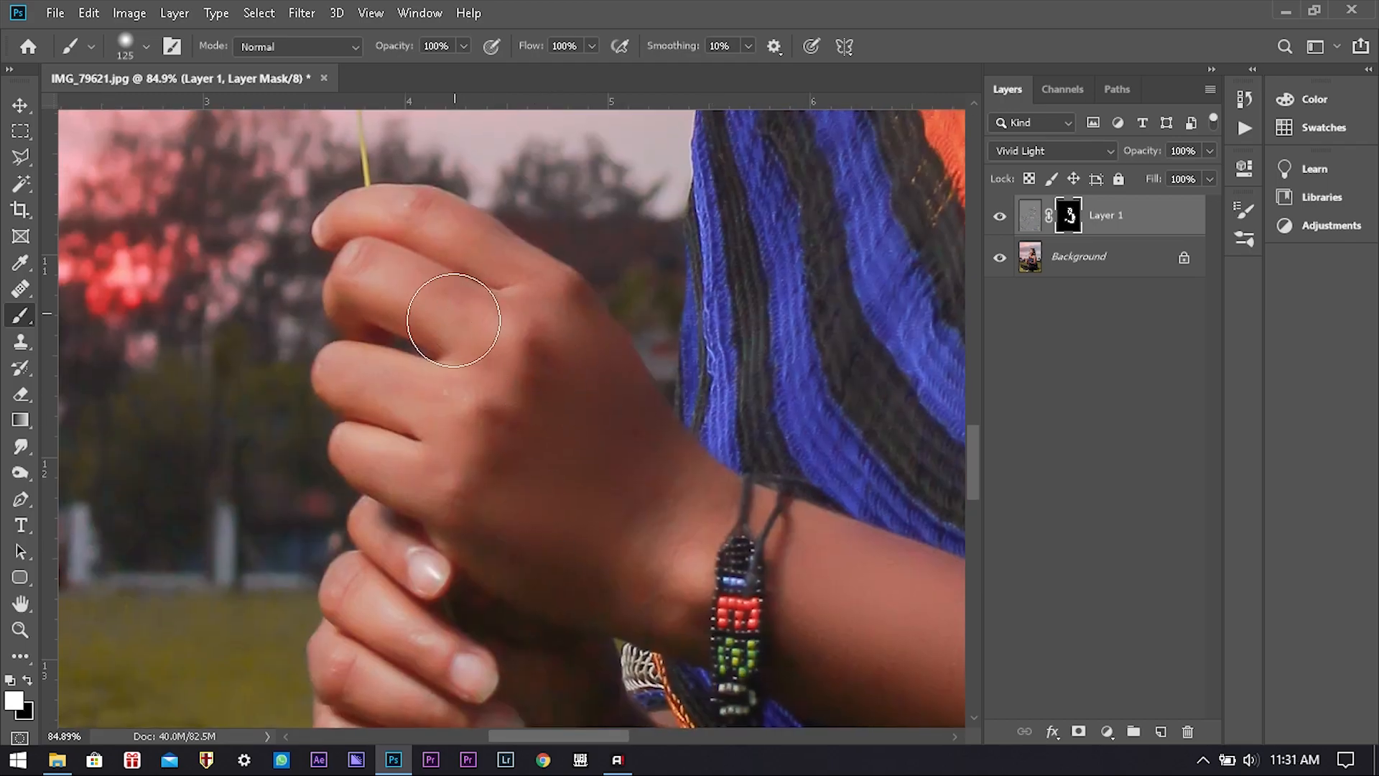
Check the smoothed skin on the whole portrait and again close up.
left_click_drag(750, 367, 460, 585)
scroll(528, 474, "down", 3)
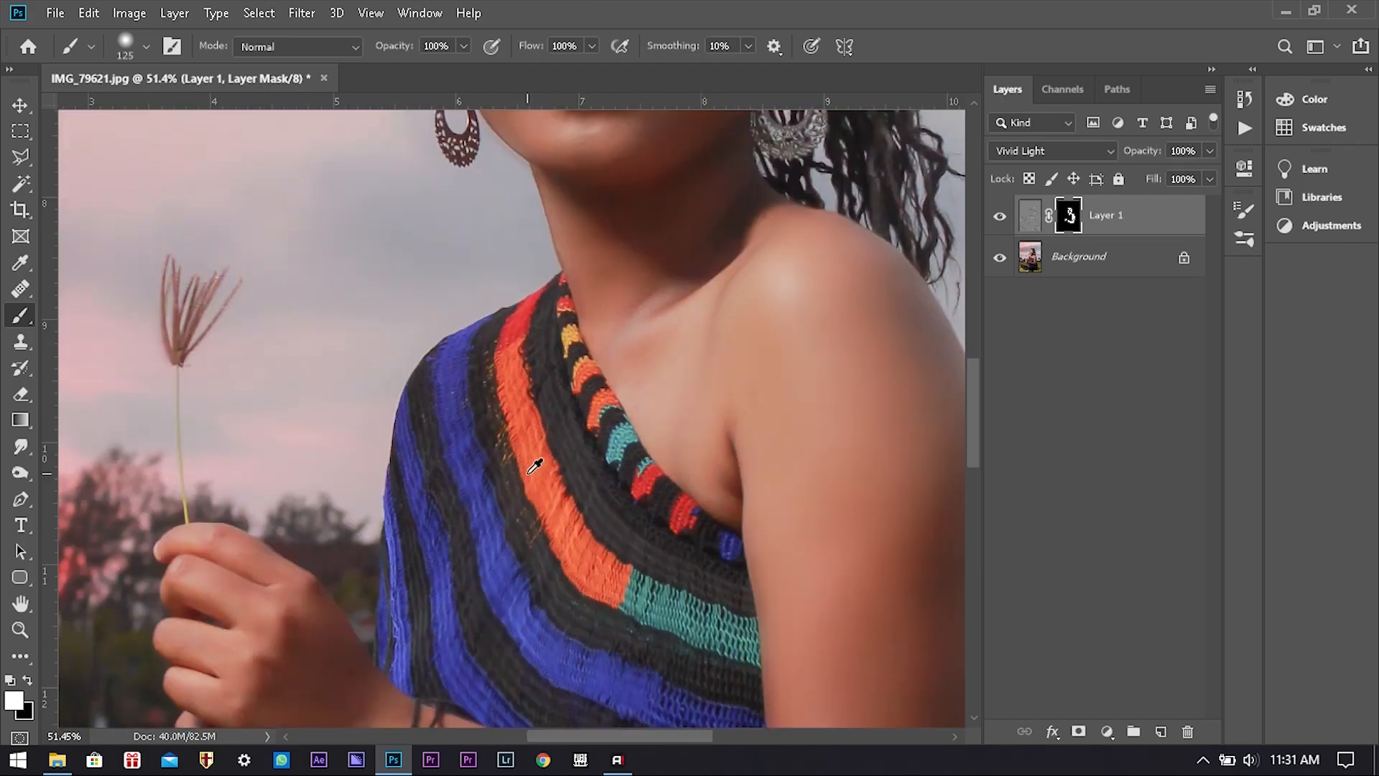
scroll(677, 260, "up", 1)
scroll(688, 290, "down", 3)
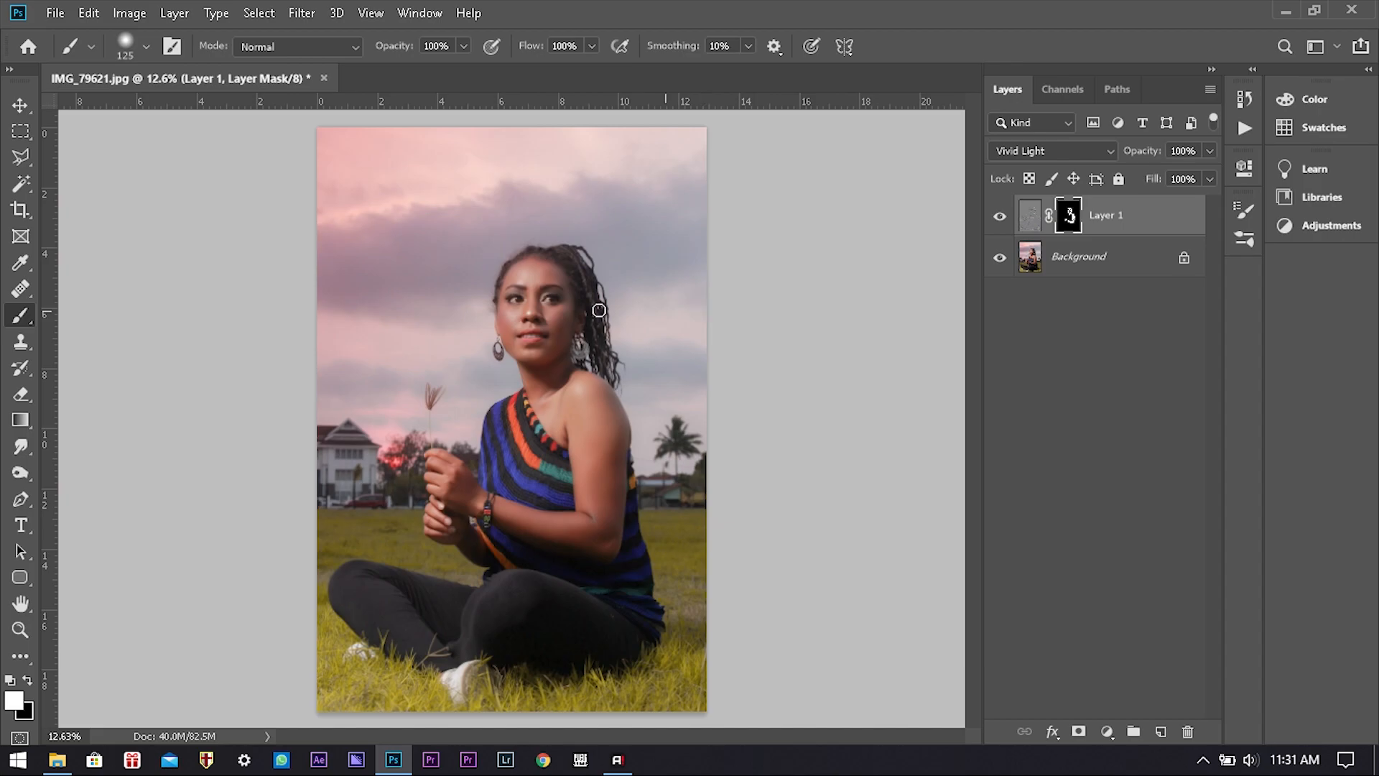
scroll(568, 316, "up", 3)
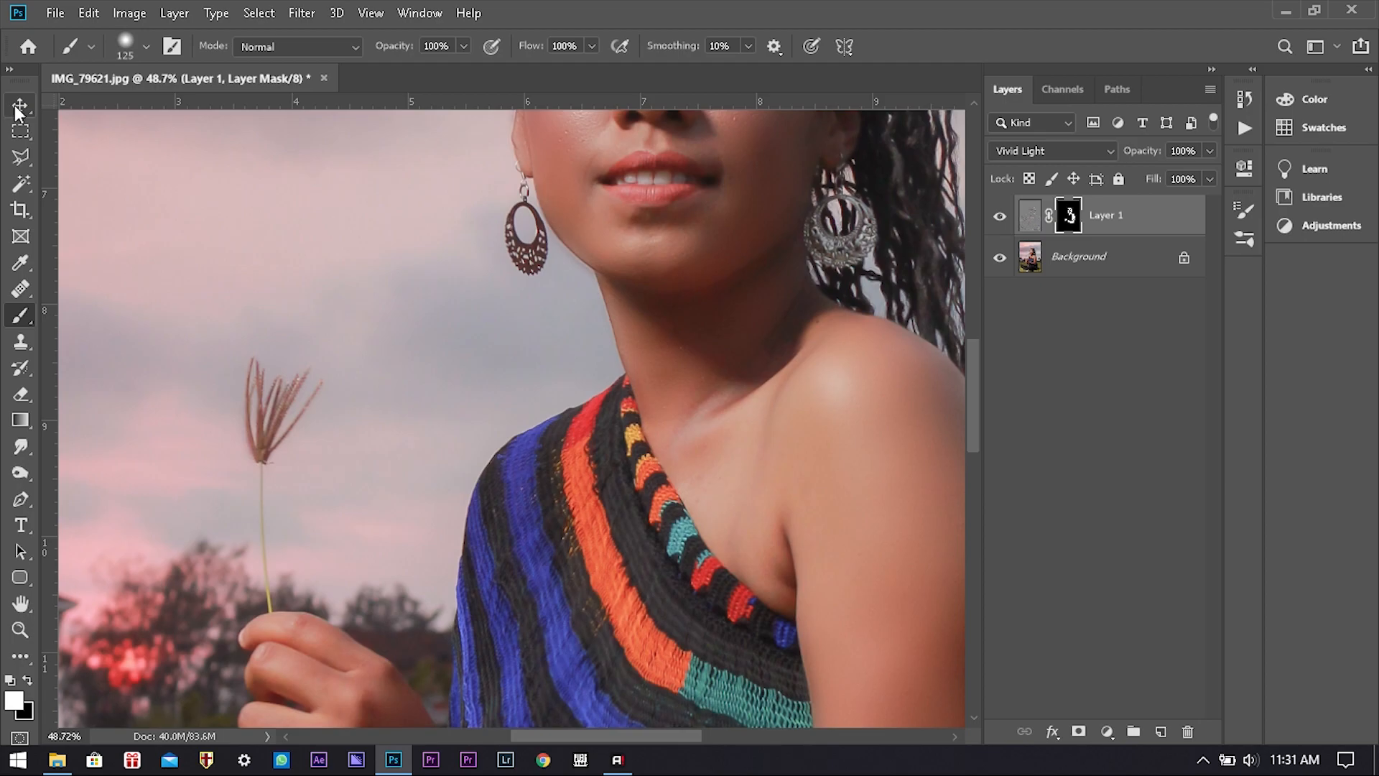
Paint the layer mask over the fingers, back of the hand and wrist with the brush reduced to 60 pixels.
left_click(17, 105)
left_click_drag(271, 454, 394, 213)
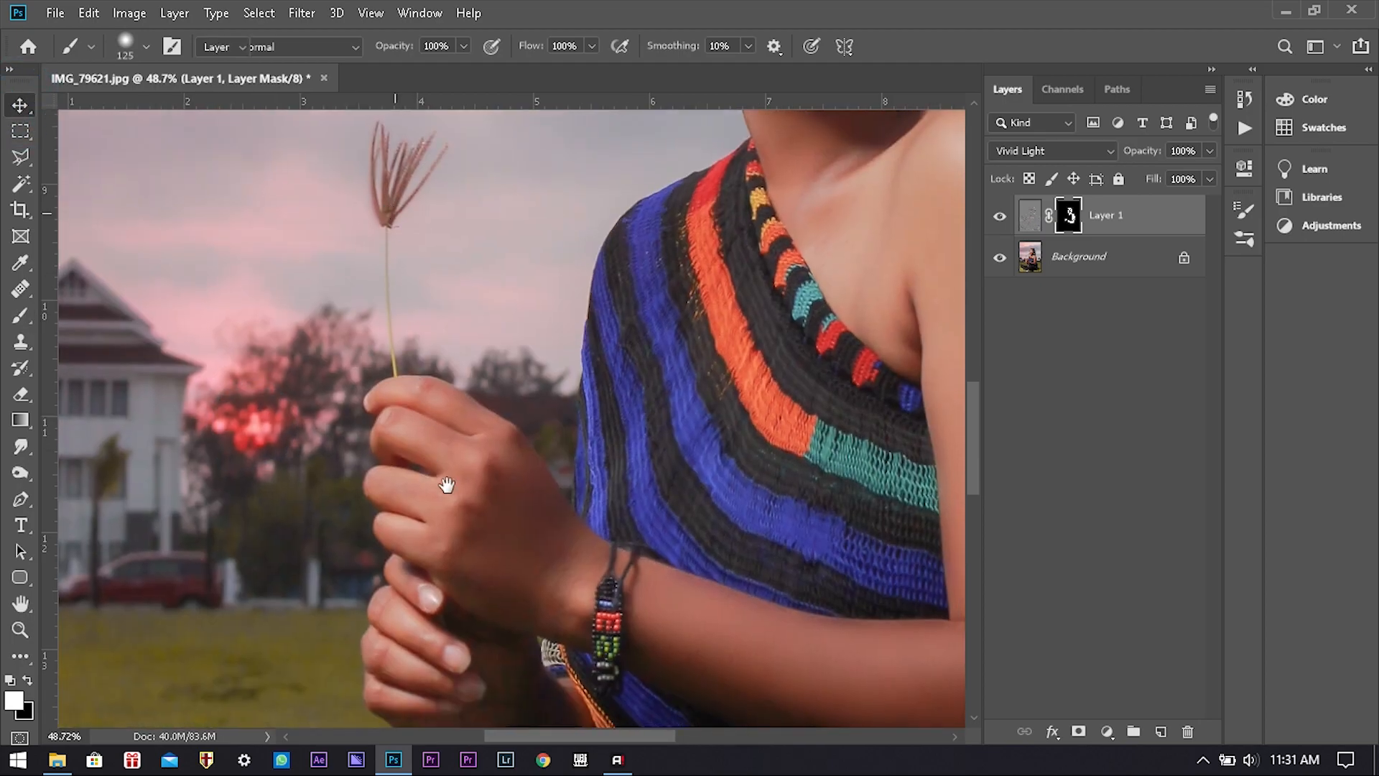
scroll(447, 485, "up", 3)
left_click(20, 315)
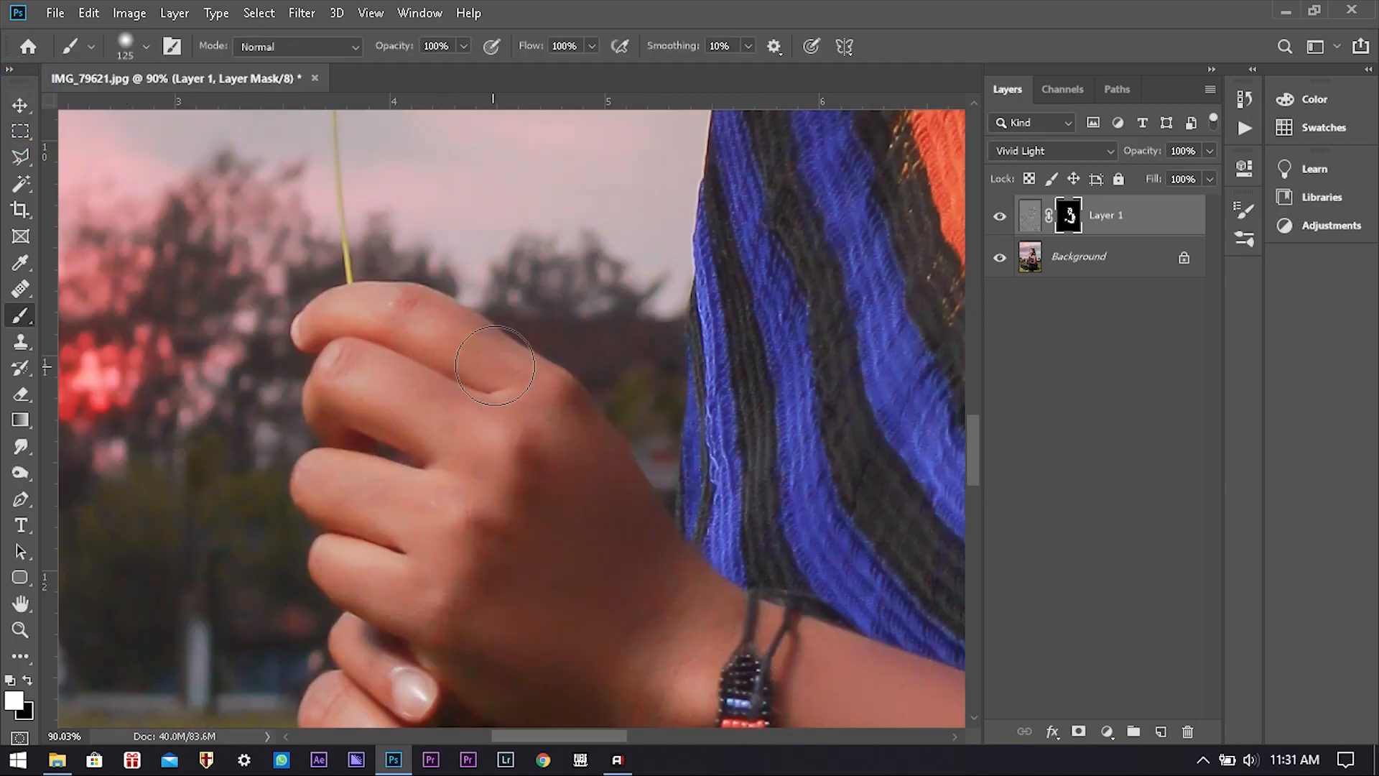
key("bracketleft")
key("bracketleft")
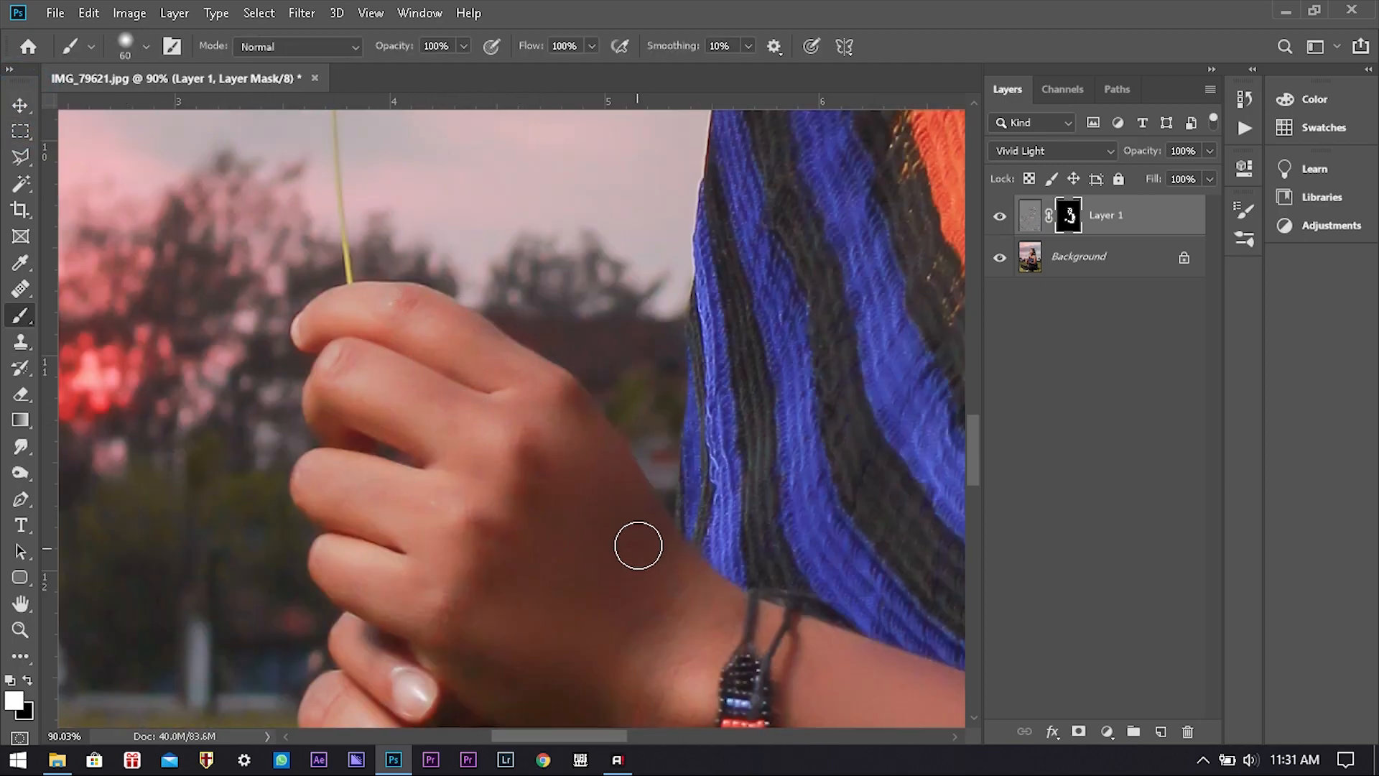
left_click_drag(810, 650, 481, 412)
left_click_drag(681, 551, 440, 382)
left_click_drag(503, 428, 317, 477)
mouse_move(632, 528)
left_mouse_down()
mouse_move(271, 419)
mouse_move(252, 462)
left_mouse_up()
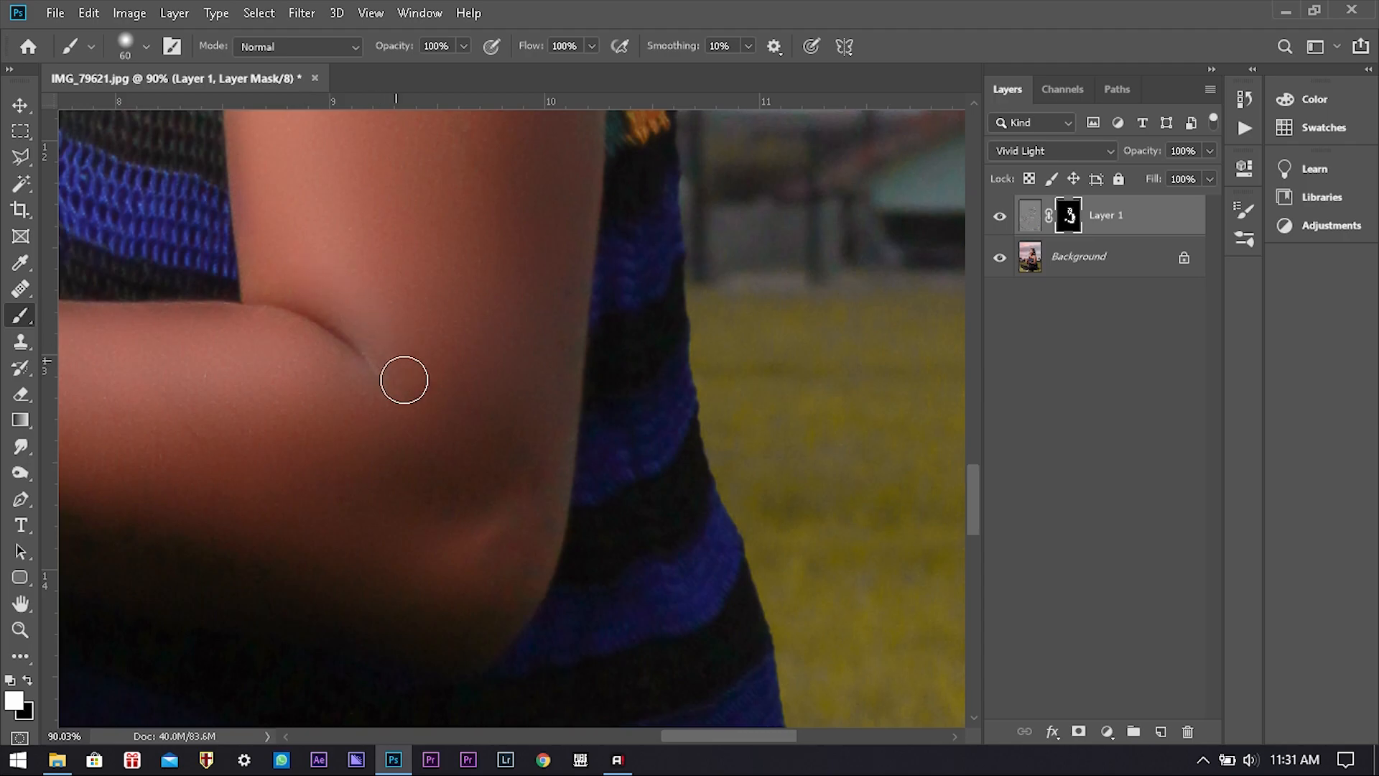
Paint the layer mask over the inner elbow, lower arm and outer edge of the shoulder with the 60-pixel brush.
left_click_drag(330, 373, 241, 331)
left_click_drag(530, 302, 484, 593)
left_click_drag(489, 345, 493, 607)
left_click_drag(422, 332, 469, 582)
mouse_move(474, 366)
left_mouse_down()
mouse_move(506, 642)
mouse_move(493, 643)
left_mouse_up()
left_click_drag(392, 220, 428, 262)
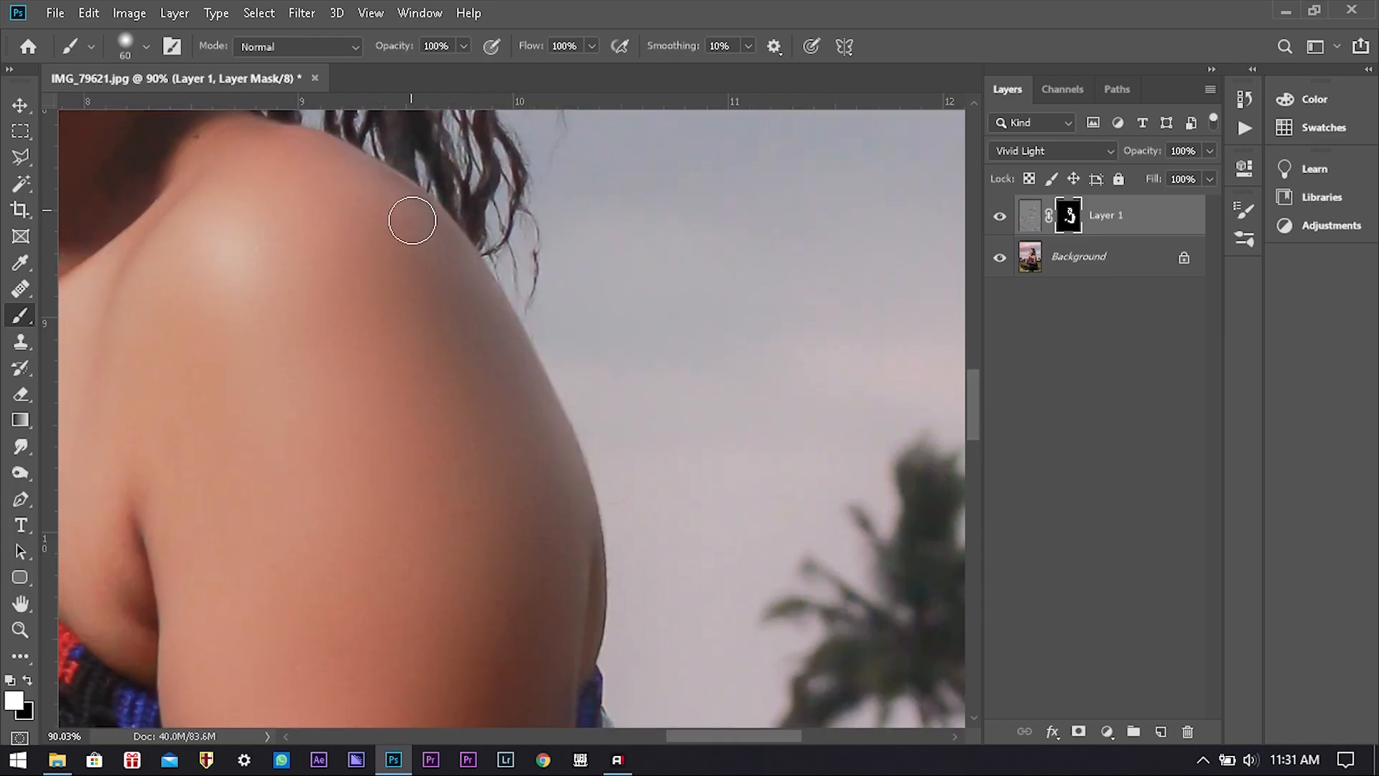
left_click_drag(420, 251, 632, 725)
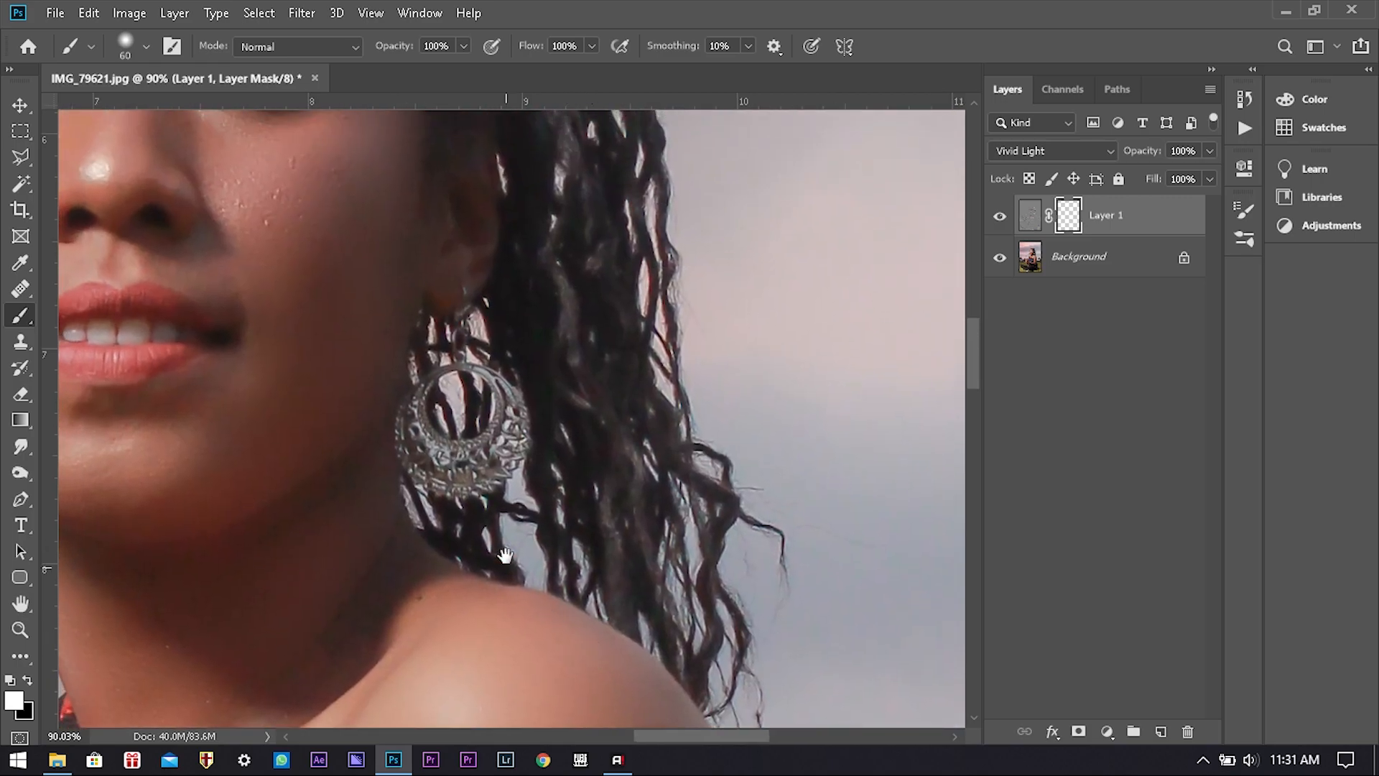
Flatten the image so the smoothing layer merges into the Background.
left_click_drag(489, 459, 673, 604)
left_click_drag(528, 471, 695, 559)
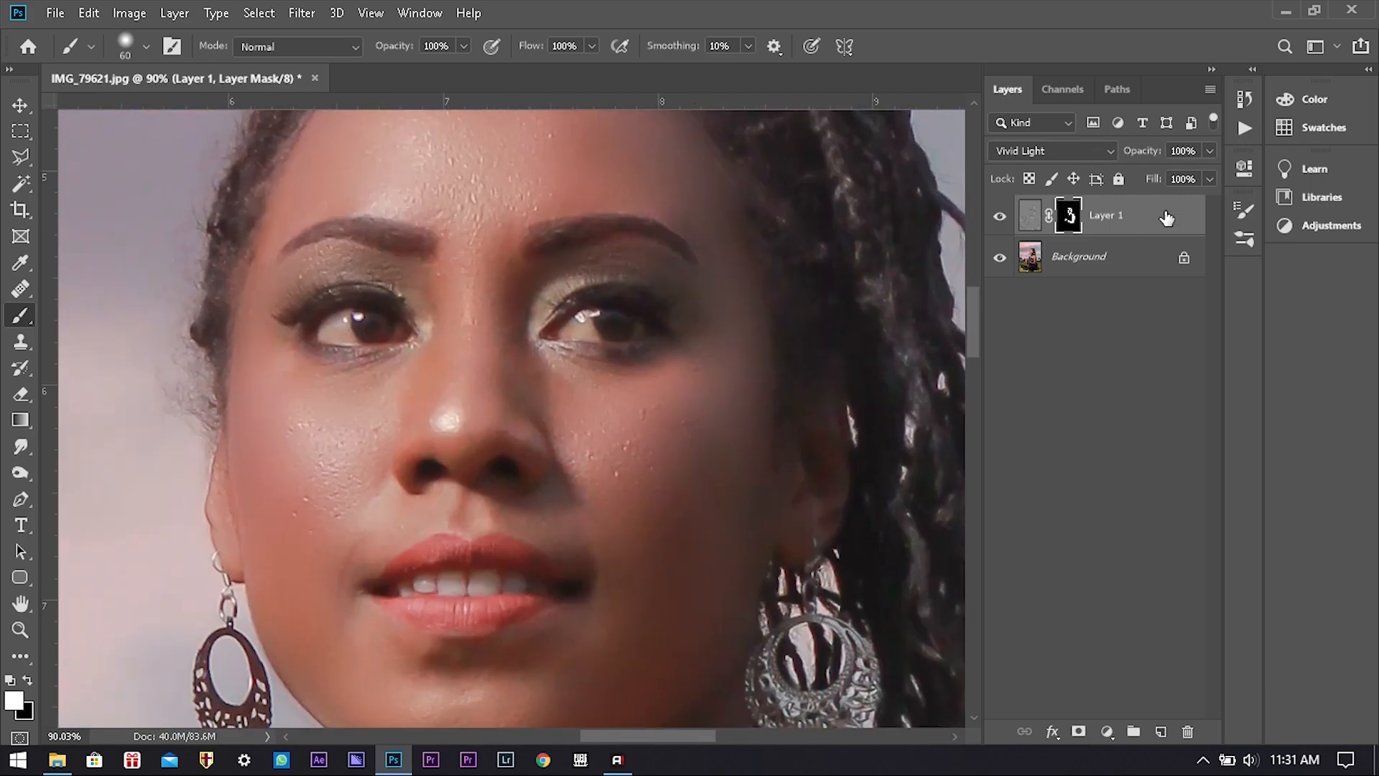
right_click(1167, 217)
left_click(948, 598)
Heal the small bumps on the woman's cheek with a 25-pixel Healing Brush, sampling clean skin nearby.
left_click(20, 288)
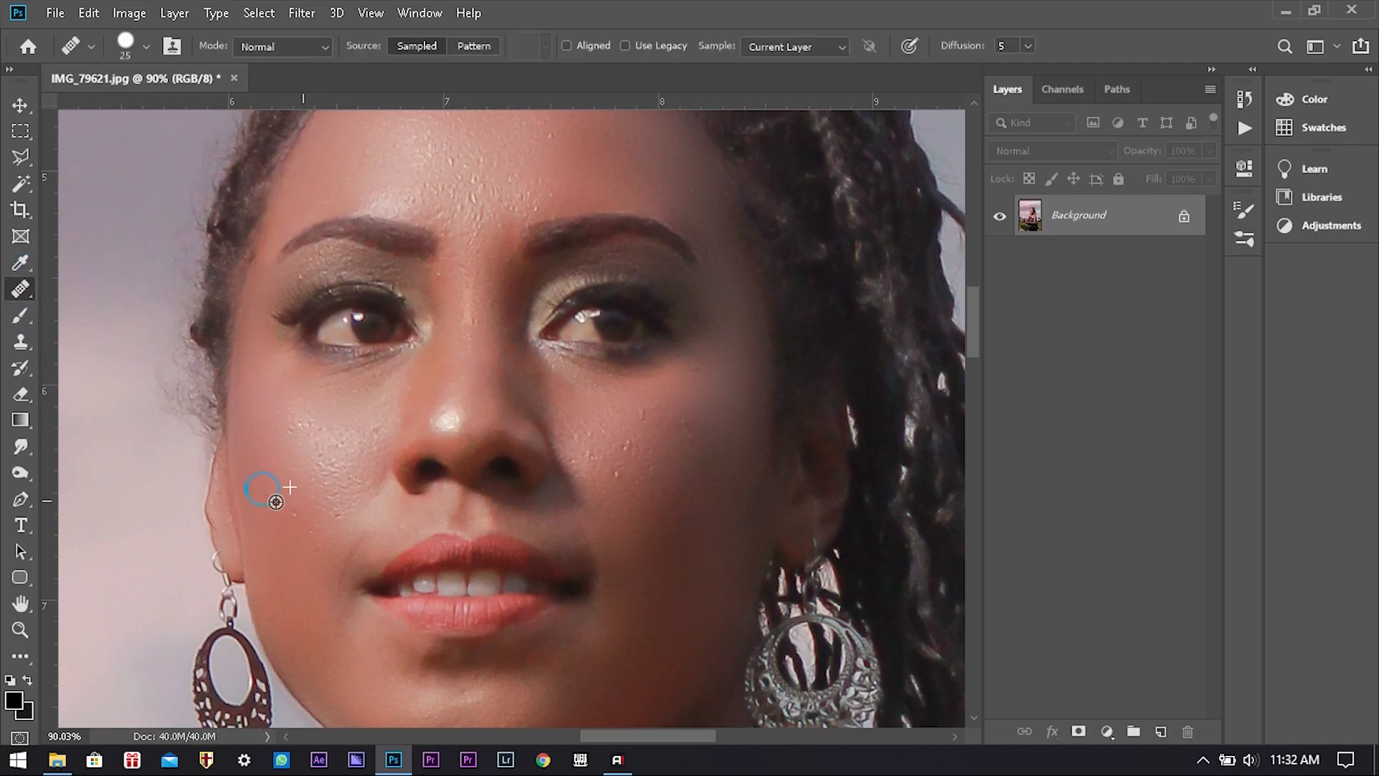
left_click(611, 514, "alt")
left_click(617, 474)
left_click(675, 385, "alt")
left_click(643, 410)
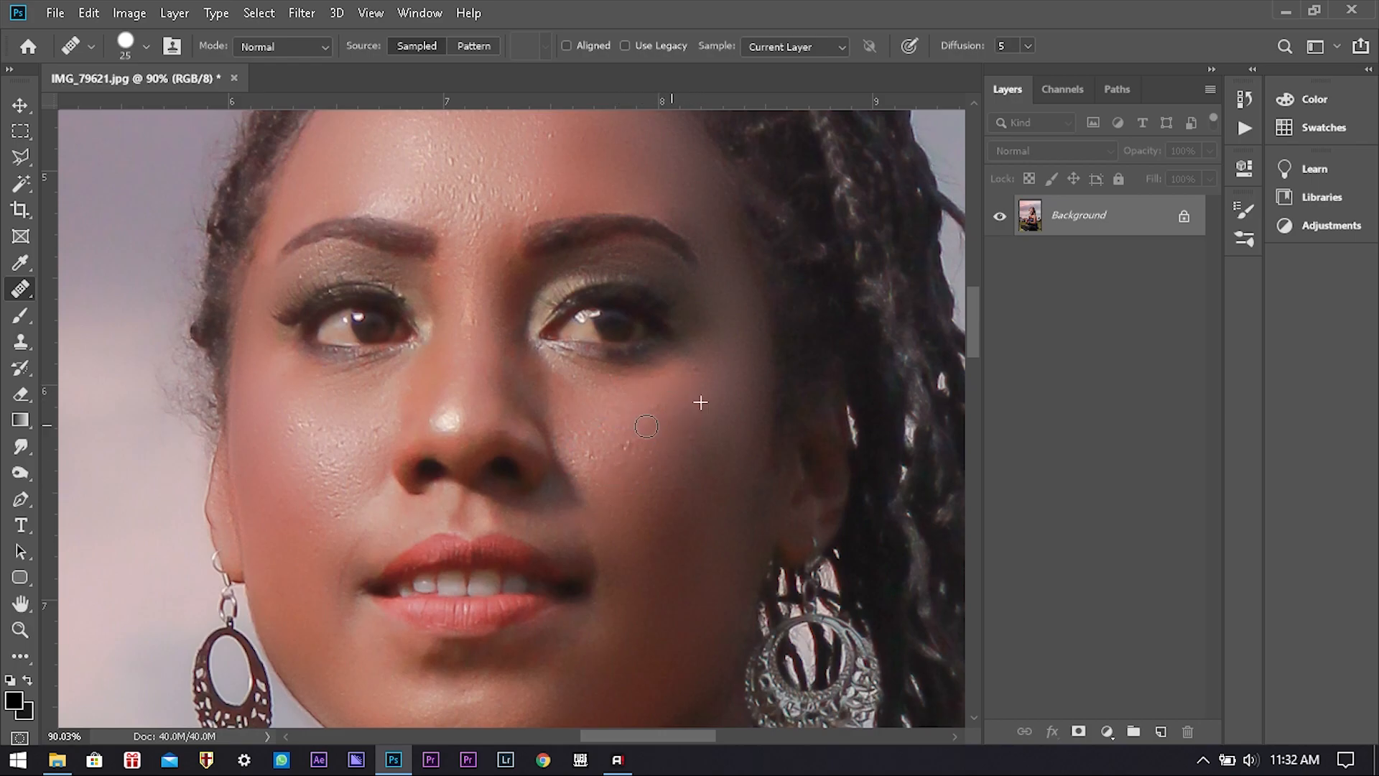
left_click_drag(485, 290, 524, 437)
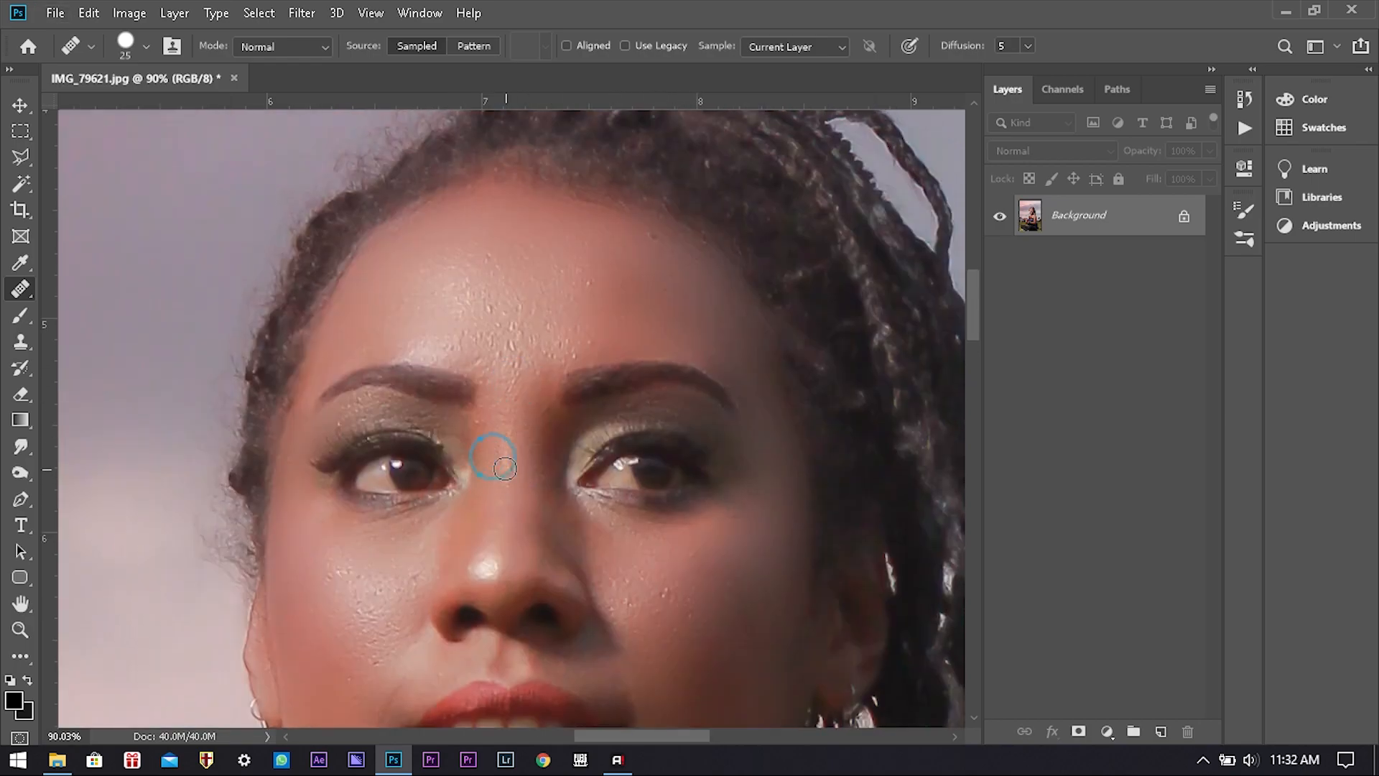
Examine the healed skin on the face and shoulder and across the whole portrait.
scroll(561, 388, "down", 3)
scroll(645, 475, "down", 4)
left_click_drag(651, 526, 546, 342)
left_click_drag(580, 489, 477, 317)
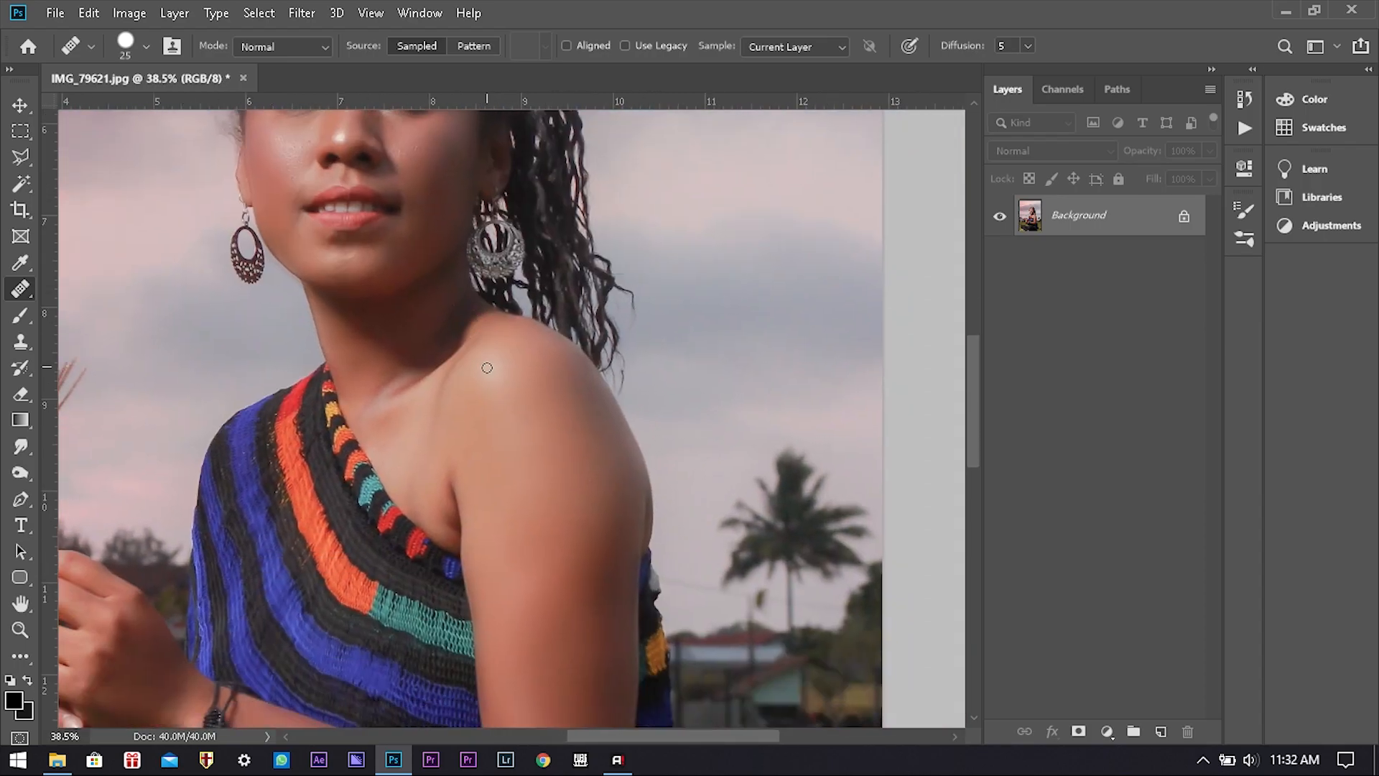
scroll(486, 373, "down", 4)
scroll(488, 373, "down", 1)
scroll(488, 373, "up", 2)
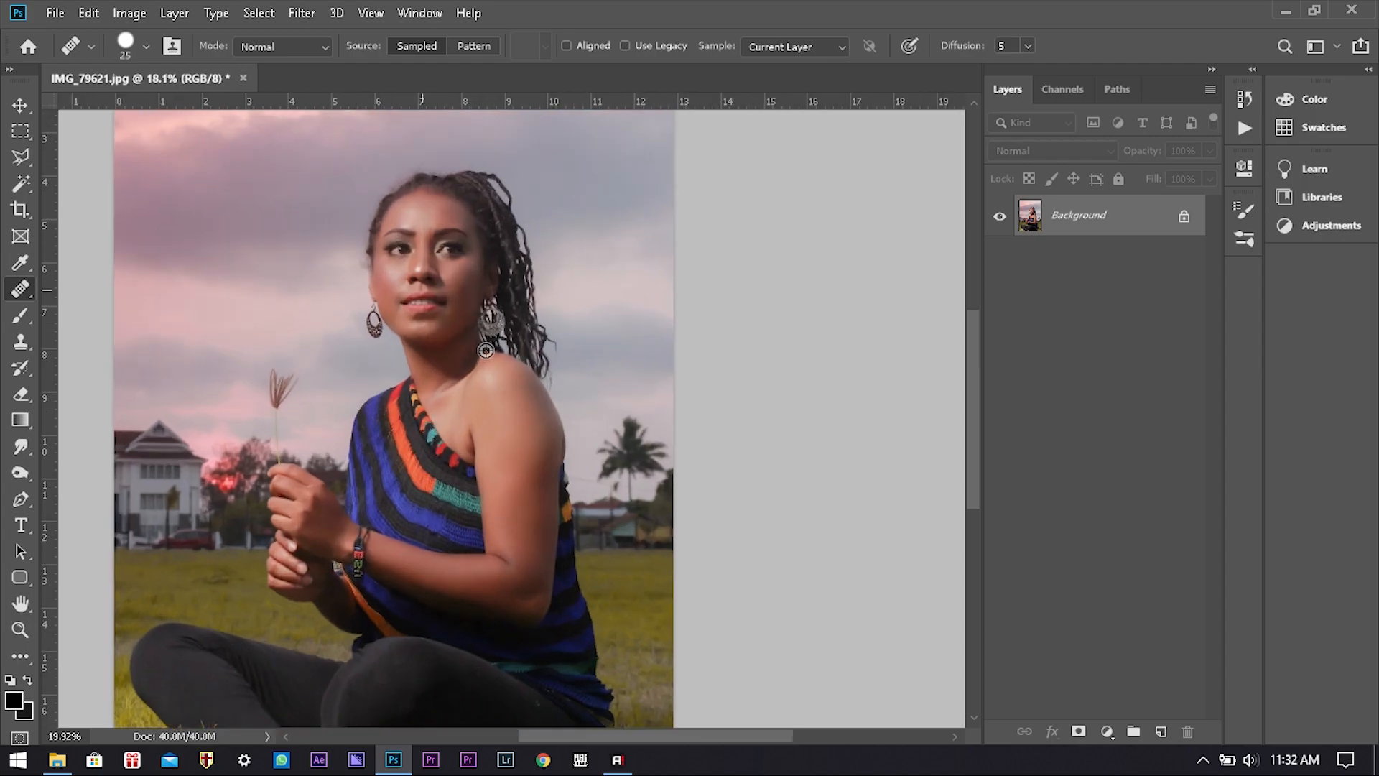
Set the color of the area surrounding the canvas to black.
left_click(20, 105)
left_click_drag(692, 317, 774, 315)
right_click(817, 298)
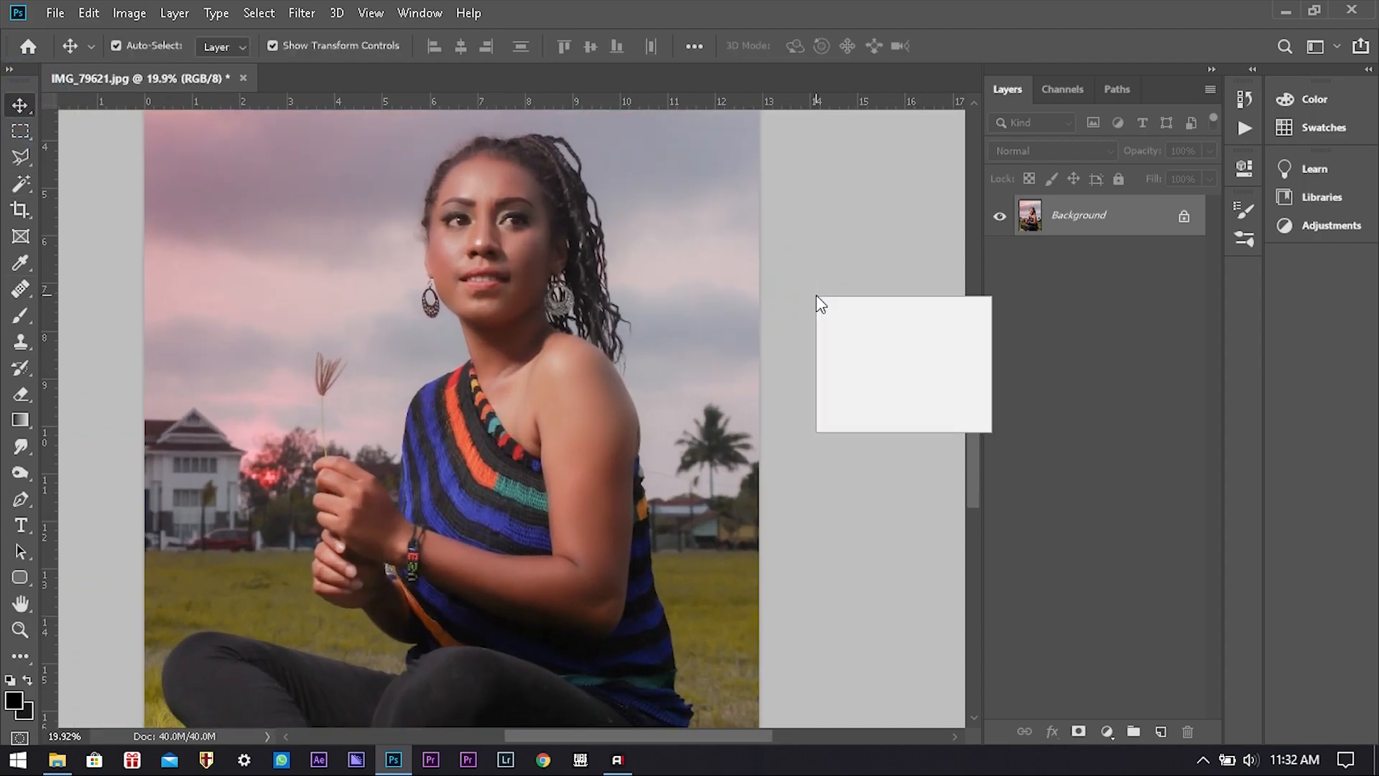
left_click(862, 325)
left_click_drag(478, 435, 588, 488)
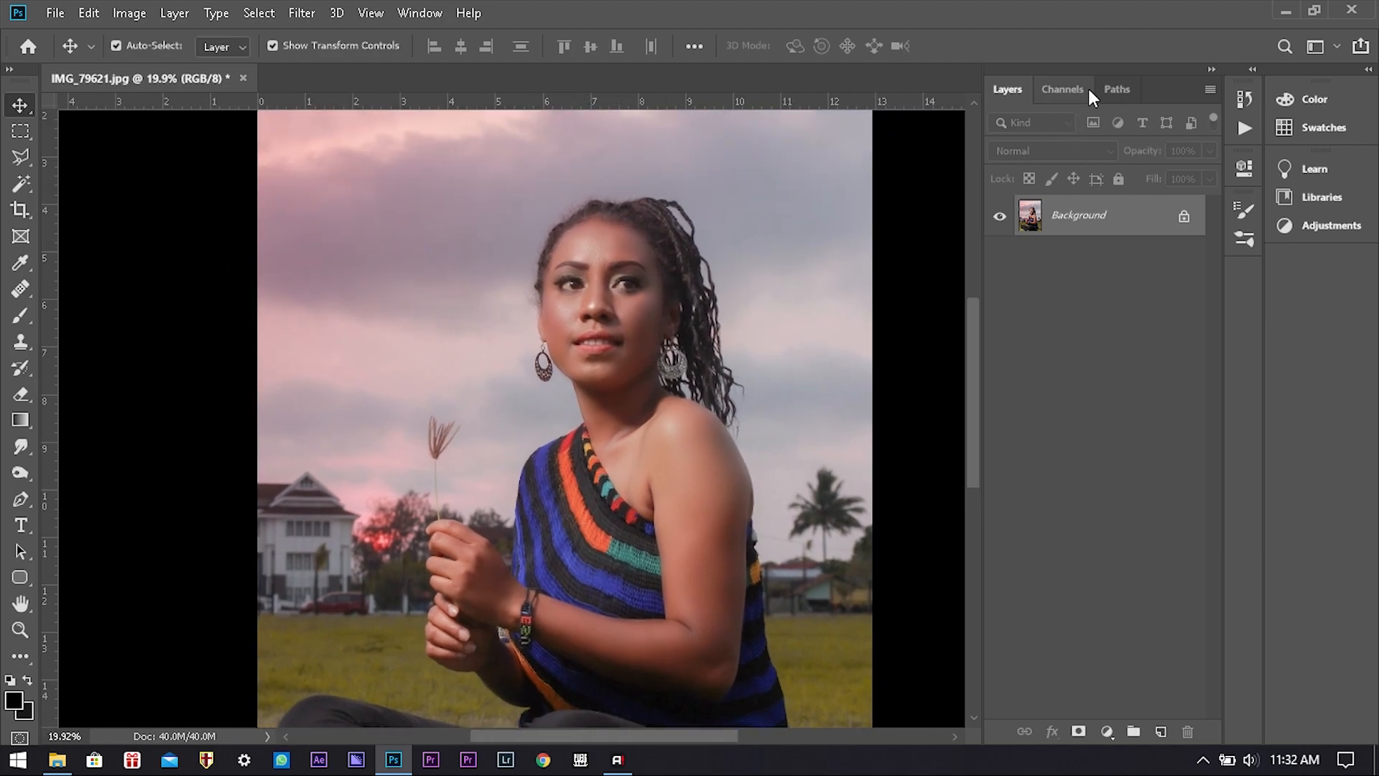
Compare the opening snapshot of IMG_79621.jpg with the latest Healing Brush state in the history, looking closely at the face.
left_click(403, 13)
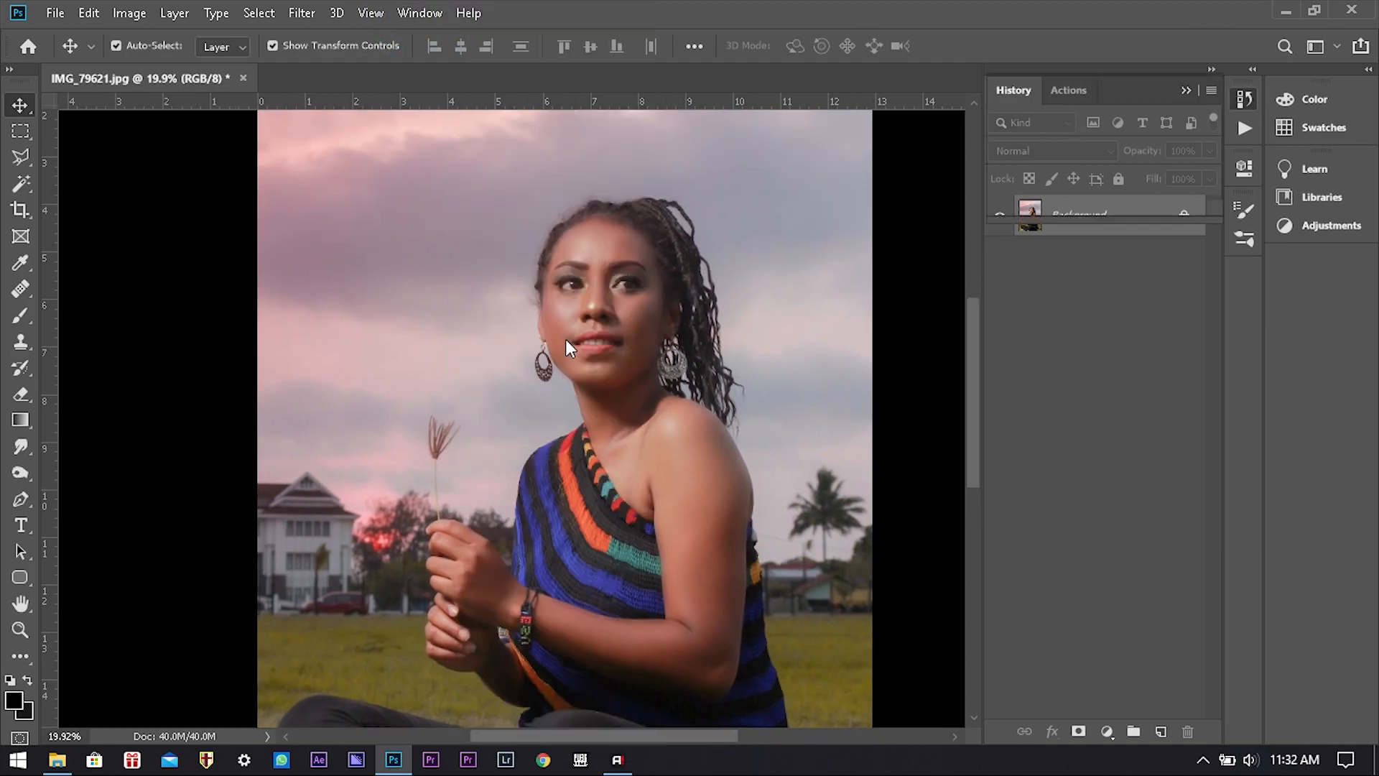
left_click(566, 342)
scroll(1217, 166, "up", 4)
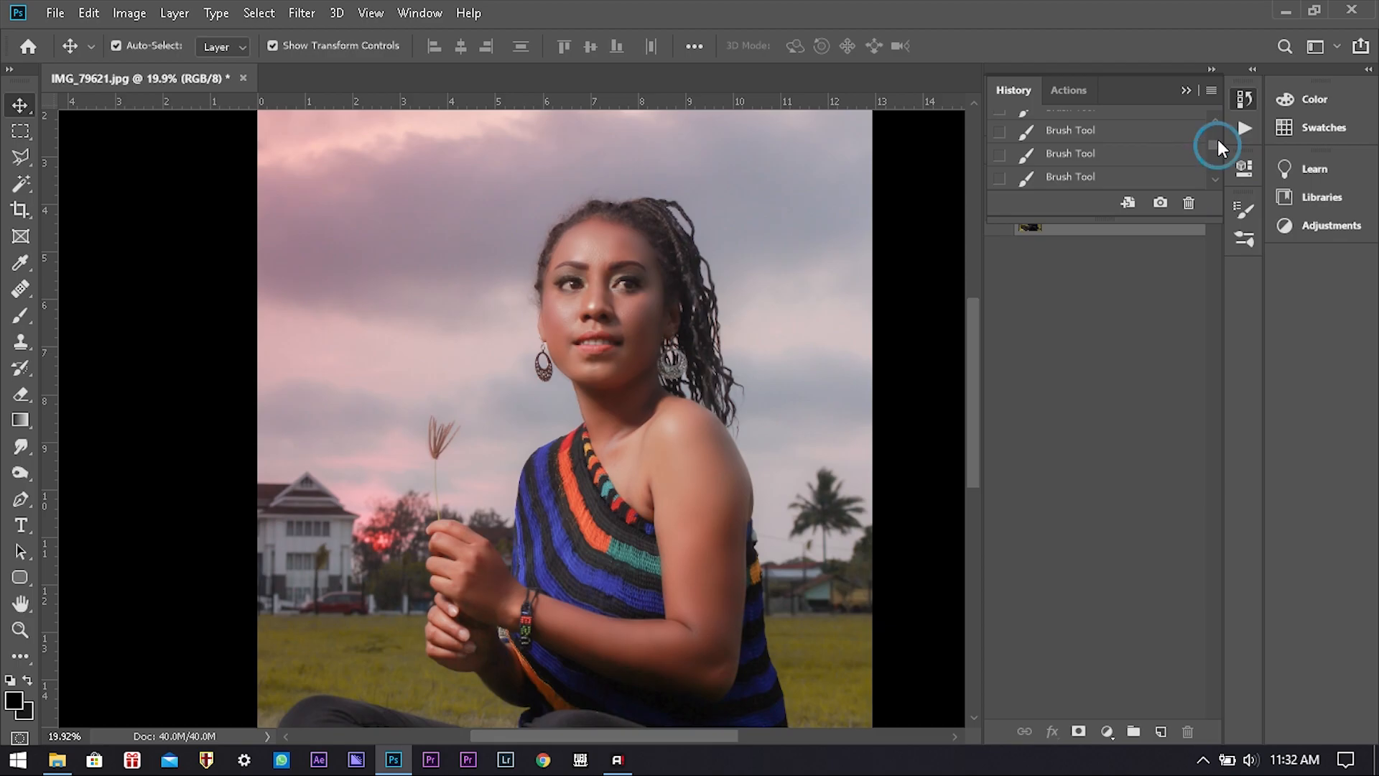
left_click(1164, 129)
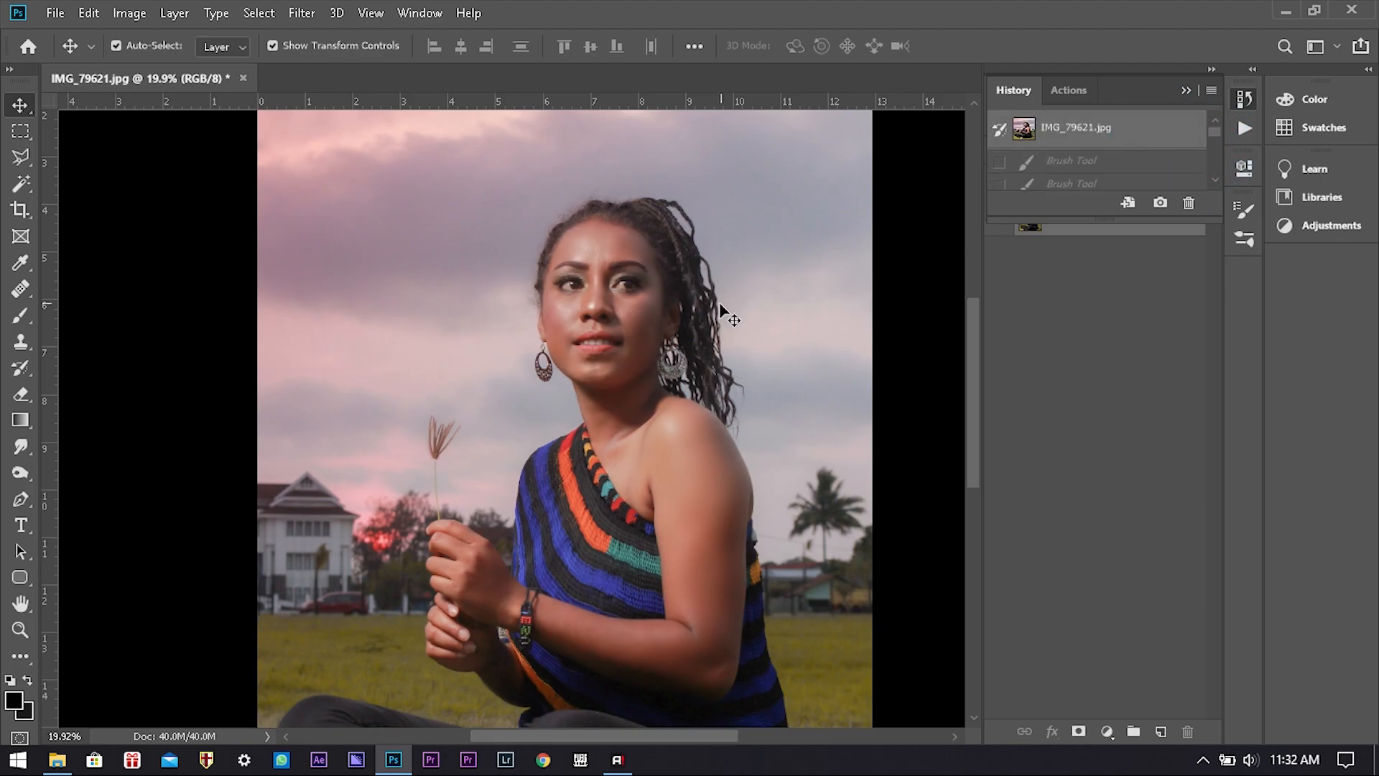
scroll(598, 305, "up", 3)
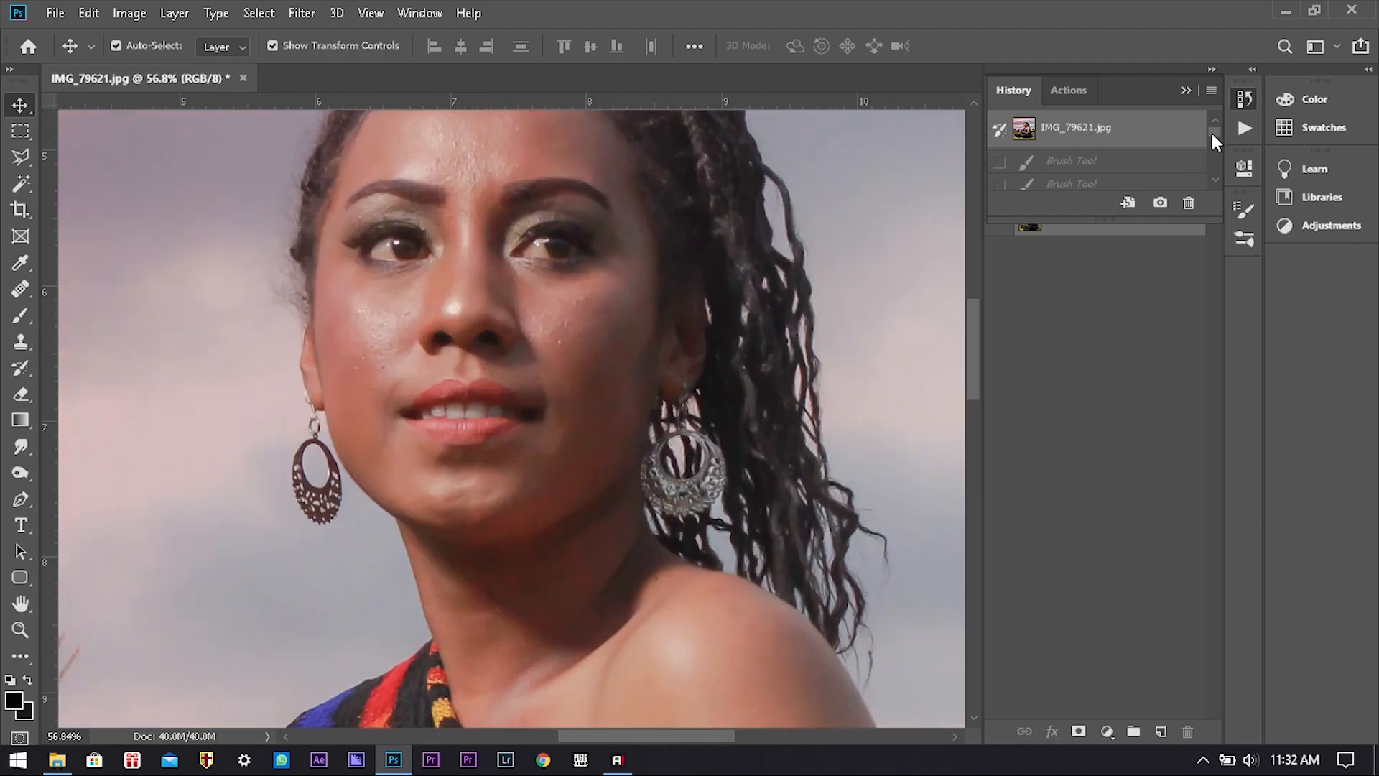
left_click_drag(1212, 133, 1204, 197)
scroll(1186, 181, "down", 1)
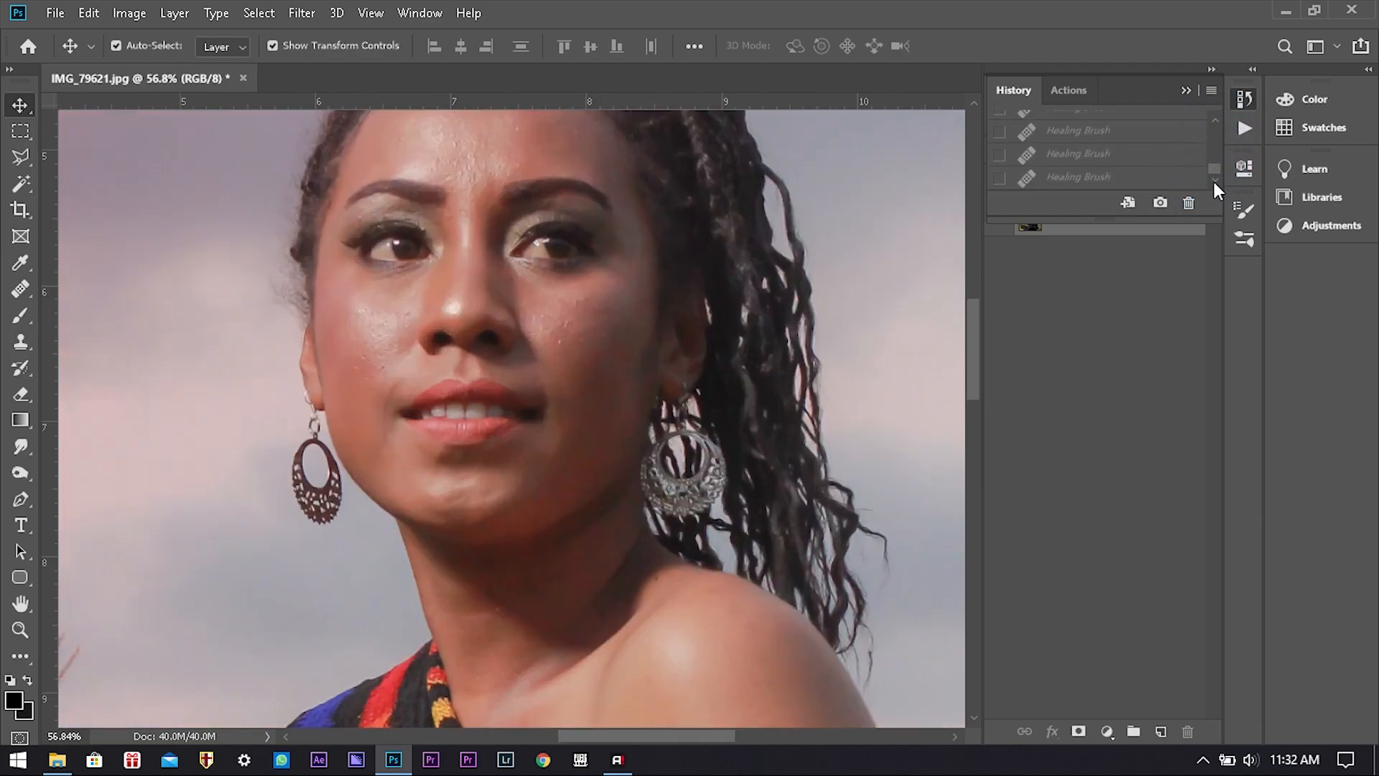
left_click(1152, 179)
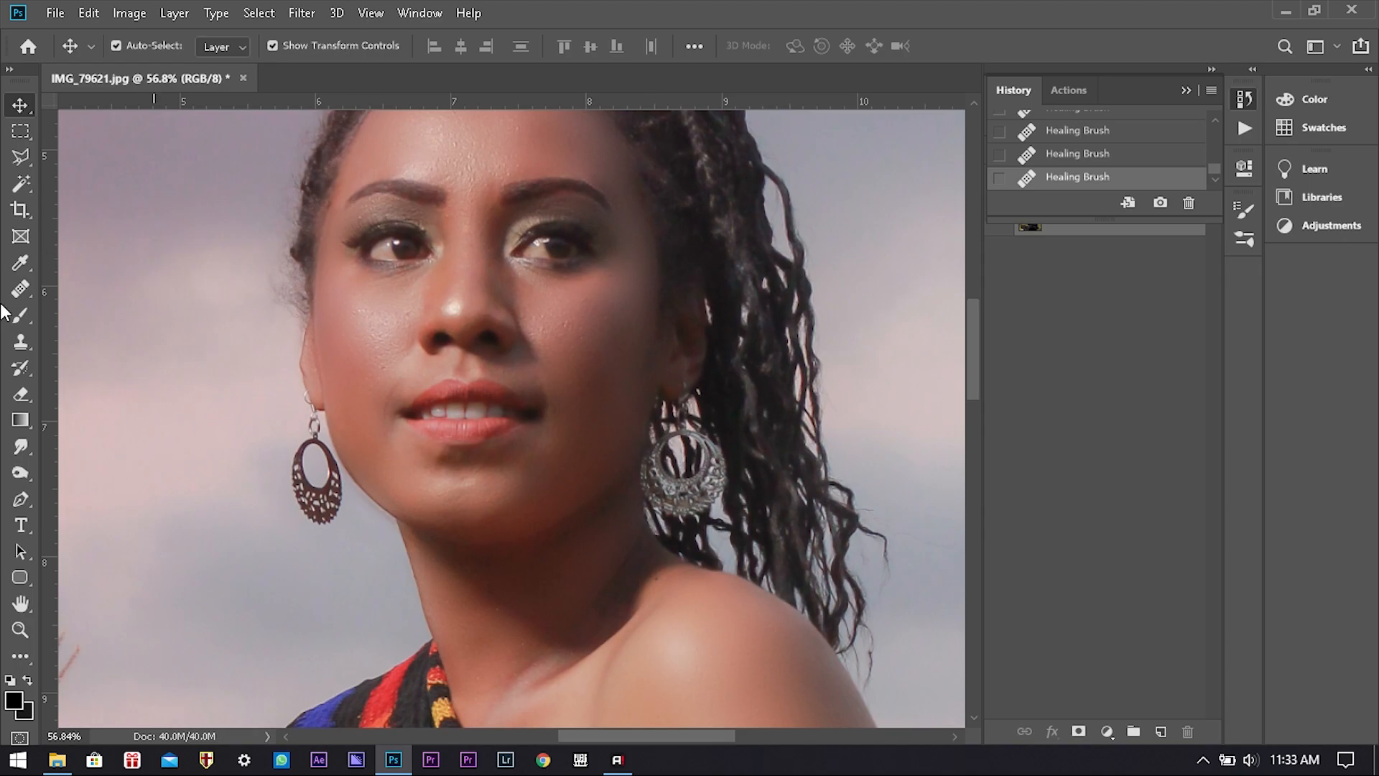
Lighten the whites of both eyes with the Dodge tool on Midtones at 50% exposure, reducing the brush to 30 pixels.
left_click_drag(23, 473, 103, 493)
scroll(386, 255, "up", 10)
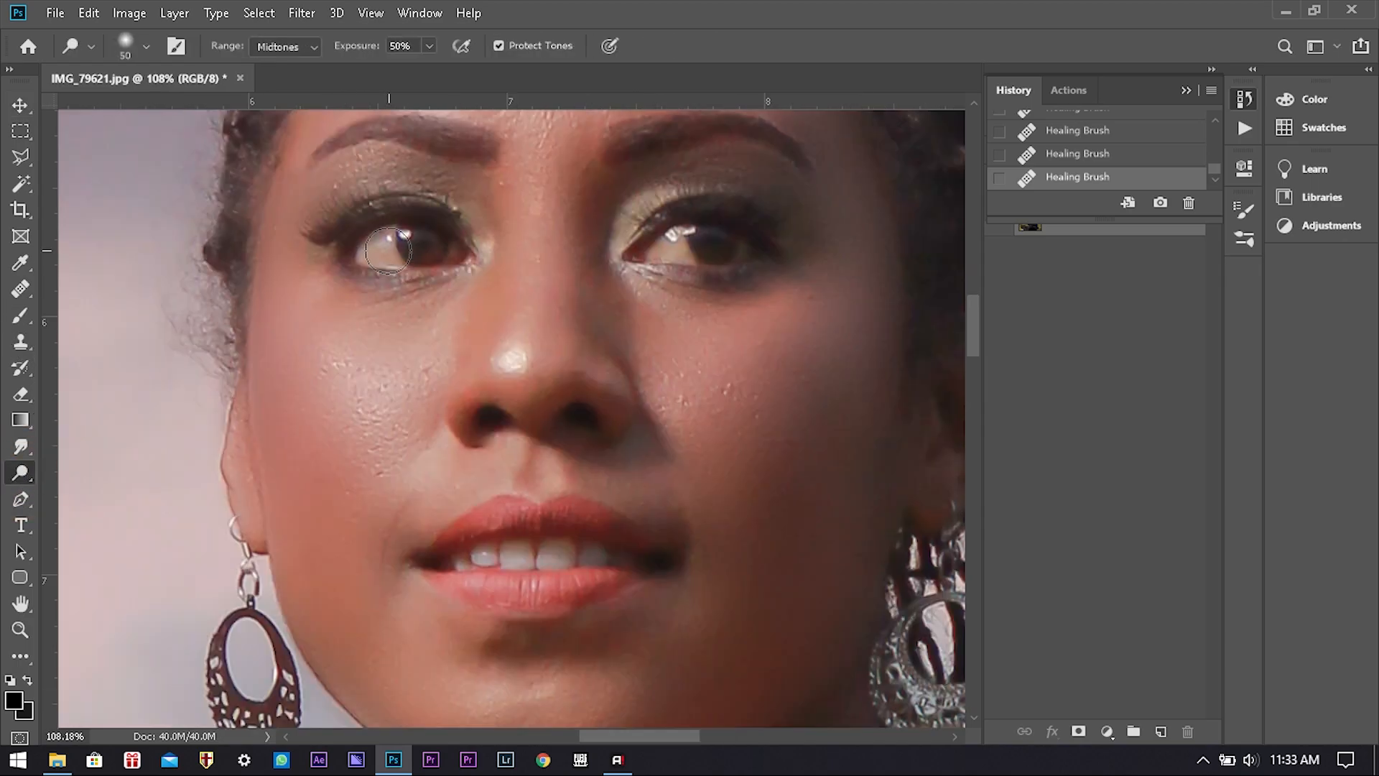
left_click_drag(385, 254, 419, 392)
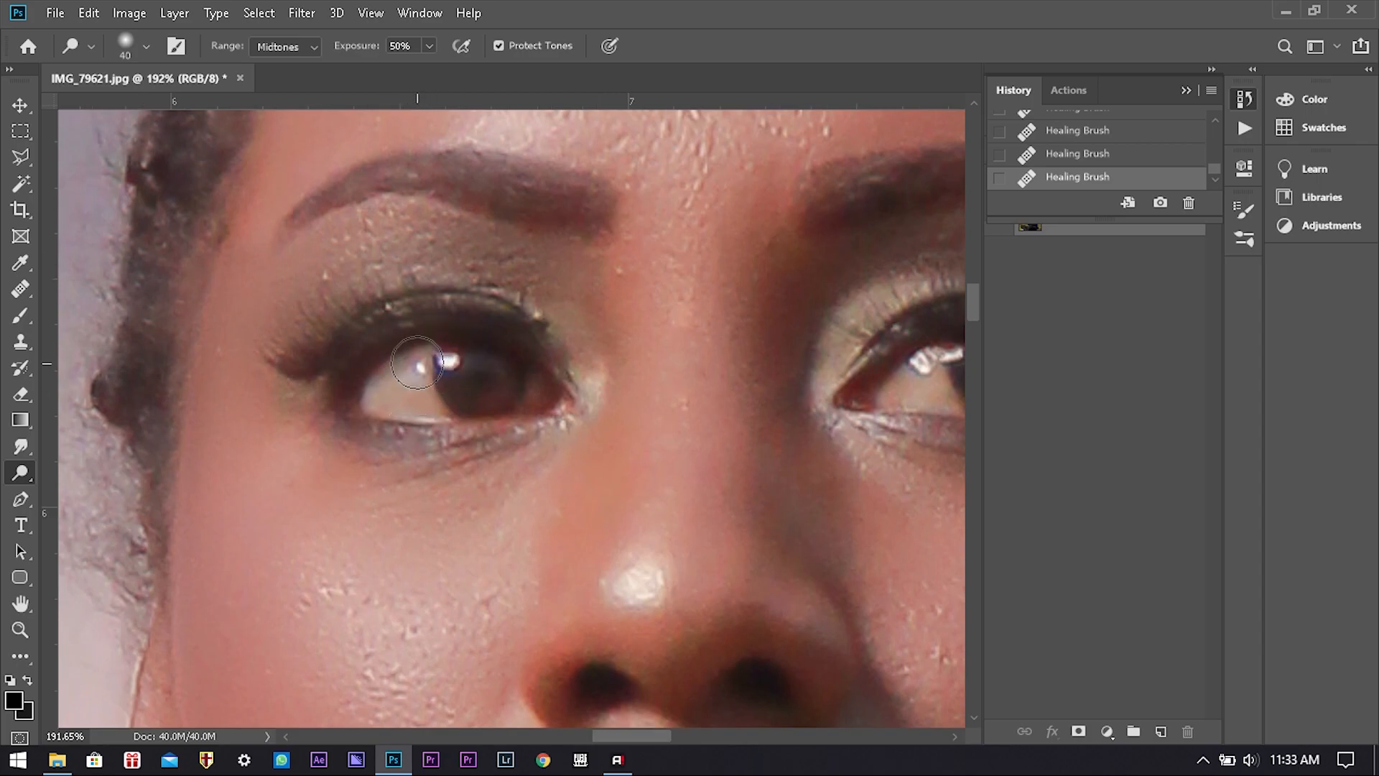
mouse_move(415, 375)
left_mouse_down()
mouse_move(430, 403)
mouse_move(371, 398)
mouse_move(399, 373)
mouse_move(438, 377)
left_mouse_up()
scroll(317, 403, "right", 5)
mouse_move(561, 388)
left_mouse_down()
mouse_move(597, 366)
mouse_move(582, 387)
mouse_move(565, 384)
mouse_move(587, 358)
mouse_move(550, 381)
left_mouse_up()
scroll(347, 428, "left", 5)
scroll(347, 428, "up", 2)
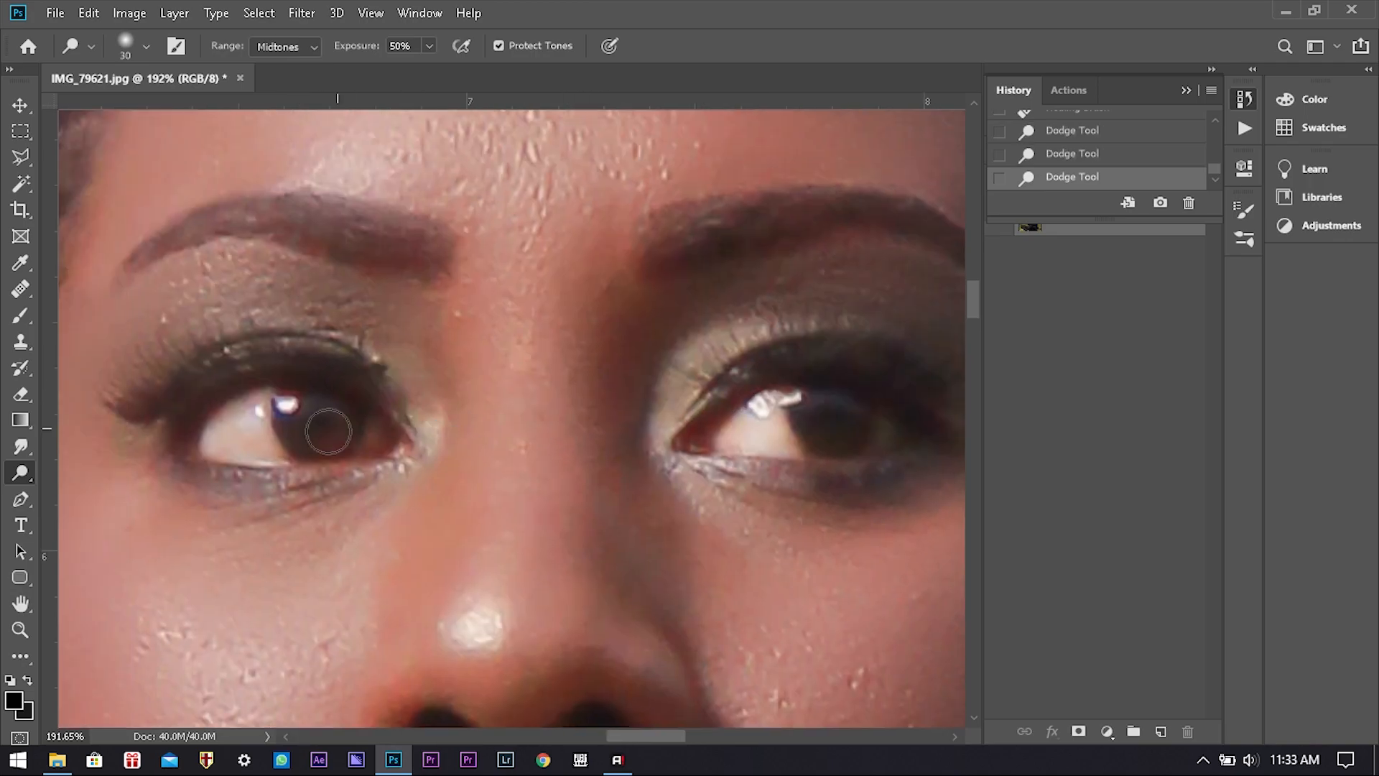
mouse_move(267, 429)
left_mouse_down()
mouse_move(256, 402)
mouse_move(213, 442)
mouse_move(268, 455)
mouse_move(271, 413)
left_mouse_up()
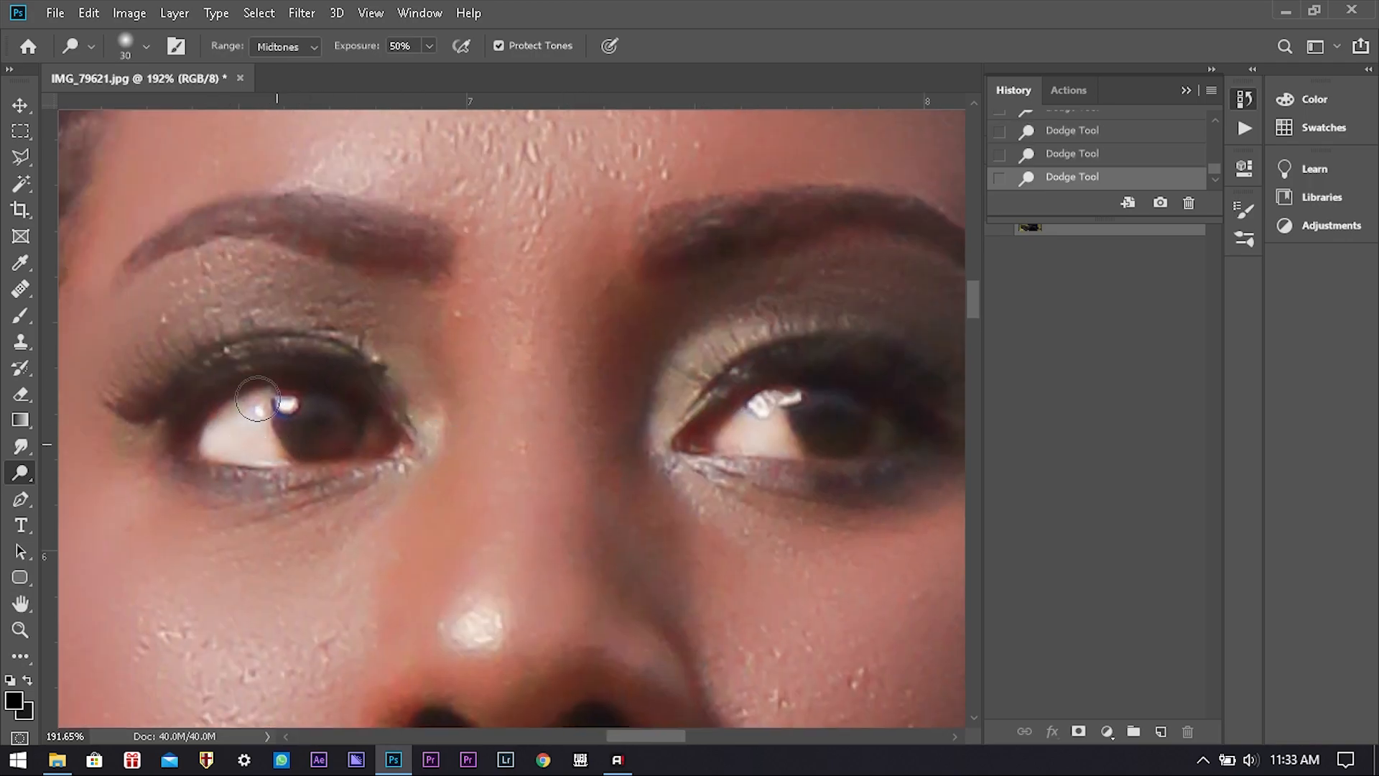
Darken both eyebrows with a much smaller Burn tool brush, using the Shadows range at 18% exposure.
left_click(20, 473, "alt")
key("bracketleft")
key("bracketleft")
key("bracketleft")
key("bracketleft")
key("bracketleft")
key("bracketleft")
key("bracketleft")
key("bracketleft")
key("bracketleft")
key("bracketleft")
key("bracketleft")
key("bracketleft")
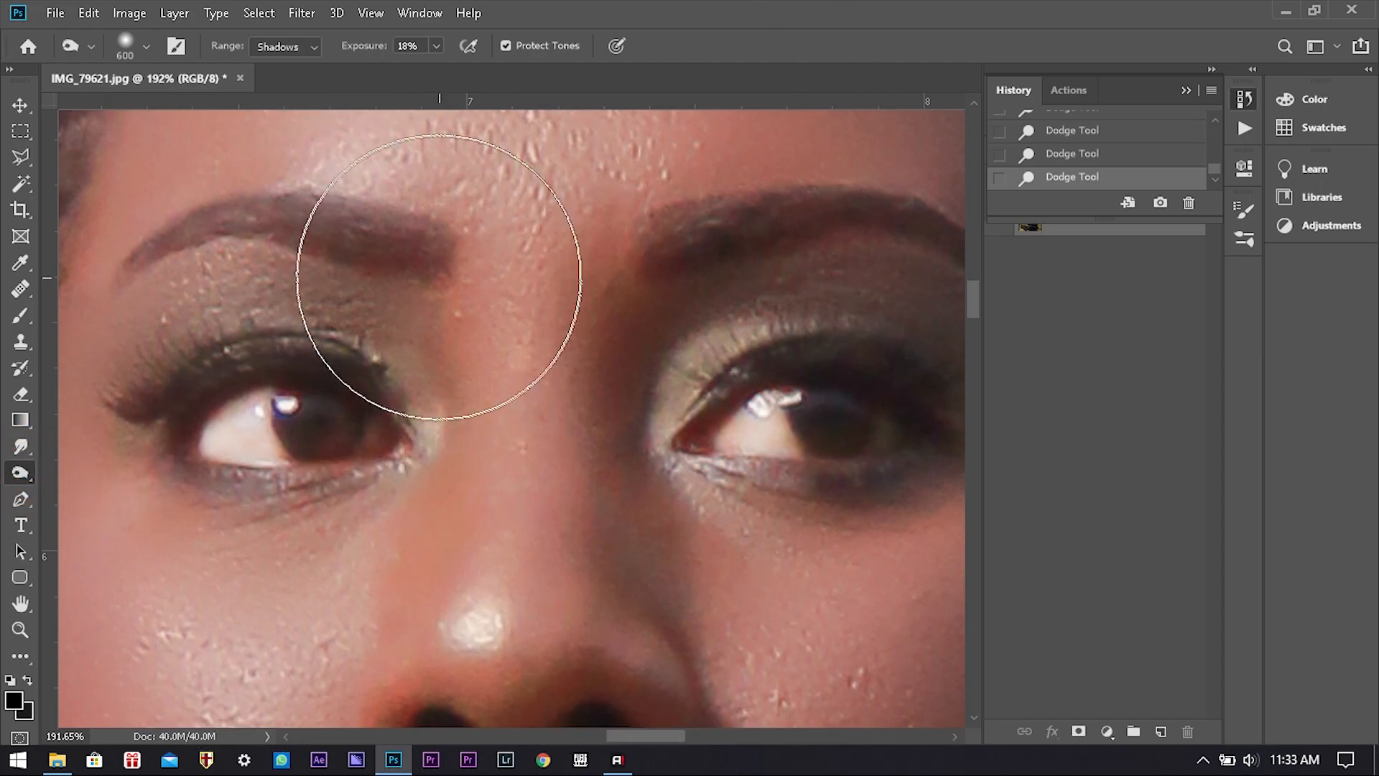
key("bracketleft")
key("bracketleft")
mouse_move(434, 257)
left_mouse_down()
mouse_move(349, 237)
mouse_move(143, 241)
left_mouse_up()
left_click_drag(646, 266, 714, 250)
key("b")
left_click_drag(704, 284, 422, 291)
left_click_drag(488, 232, 714, 247)
key("ctrl+z")
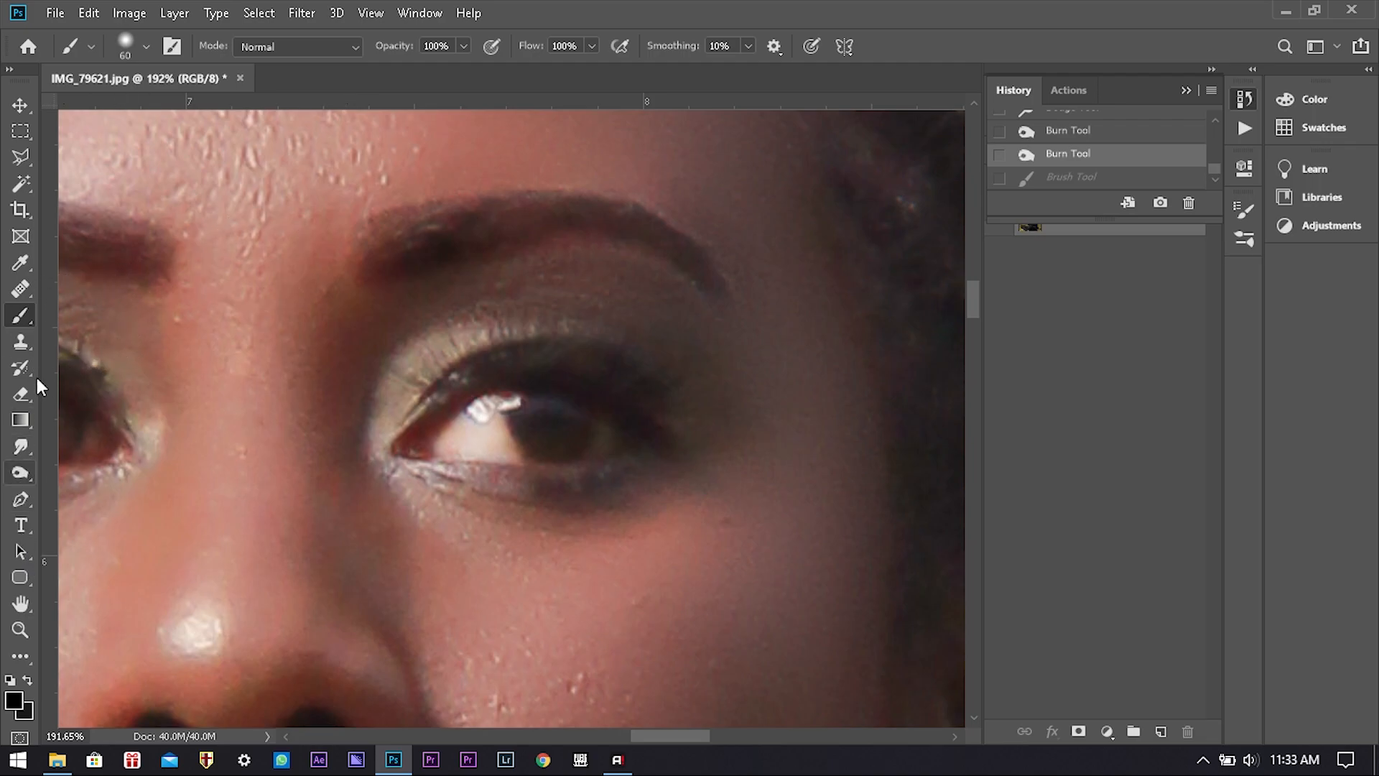
left_click(21, 343)
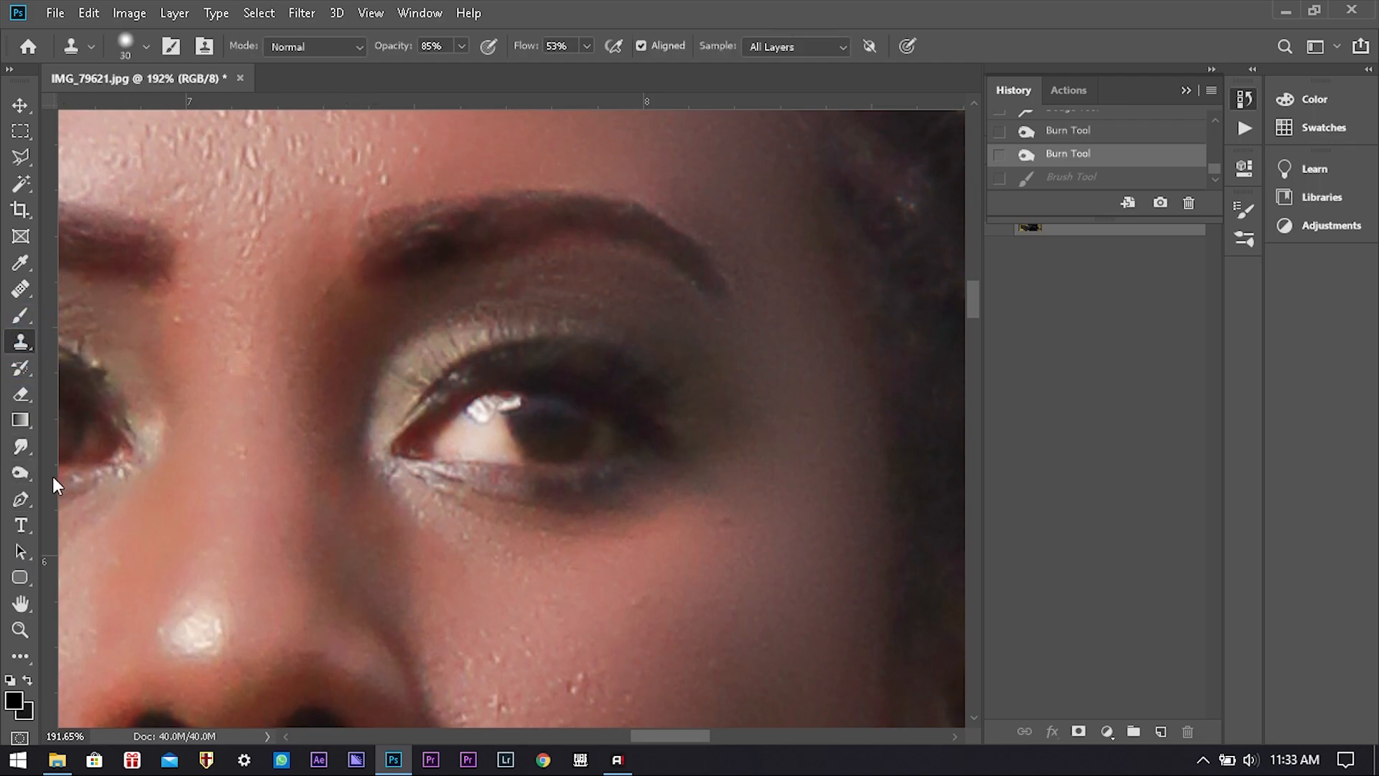
Burn along the arch of the eyebrow on the shaded side and refine the brows with a 40-pixel brush.
left_click(20, 473)
mouse_move(410, 237)
left_mouse_down()
mouse_move(594, 224)
mouse_move(545, 231)
mouse_move(704, 289)
mouse_move(675, 290)
left_mouse_up()
key("bracketleft")
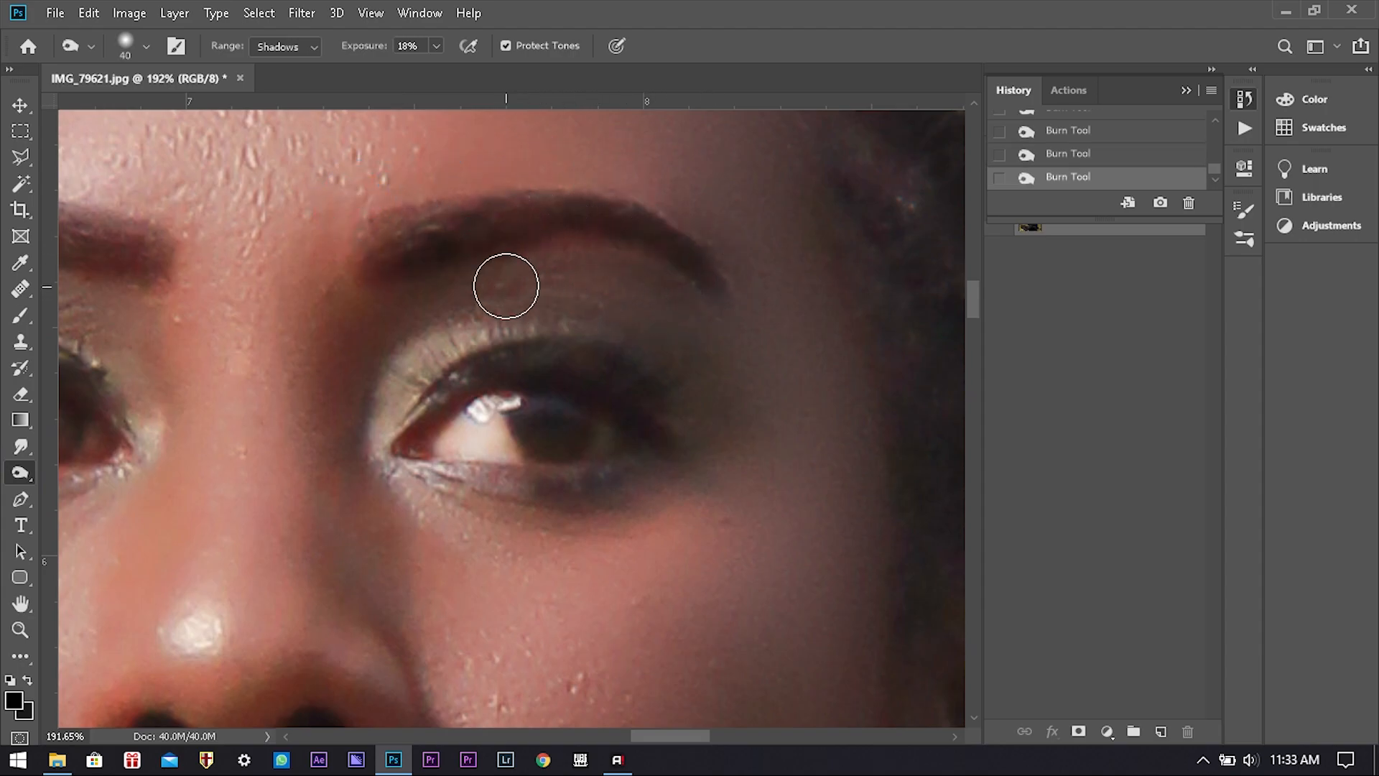
mouse_move(429, 315)
left_mouse_down()
mouse_move(550, 289)
mouse_move(341, 254)
left_mouse_up()
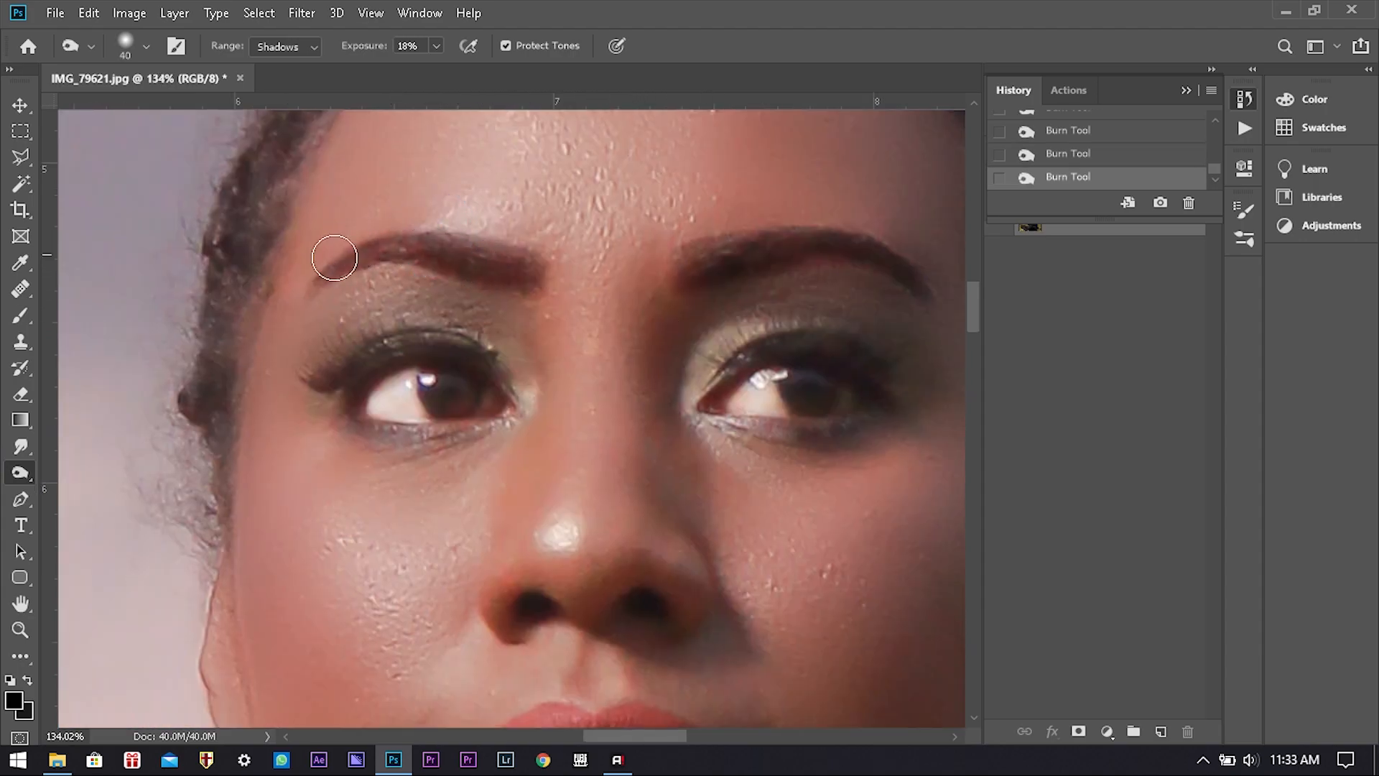
Darken the lips with the Burn tool on Shadows at 18% exposure, undoing one stroke.
left_click_drag(529, 445, 487, 244)
left_click_drag(500, 580, 451, 443)
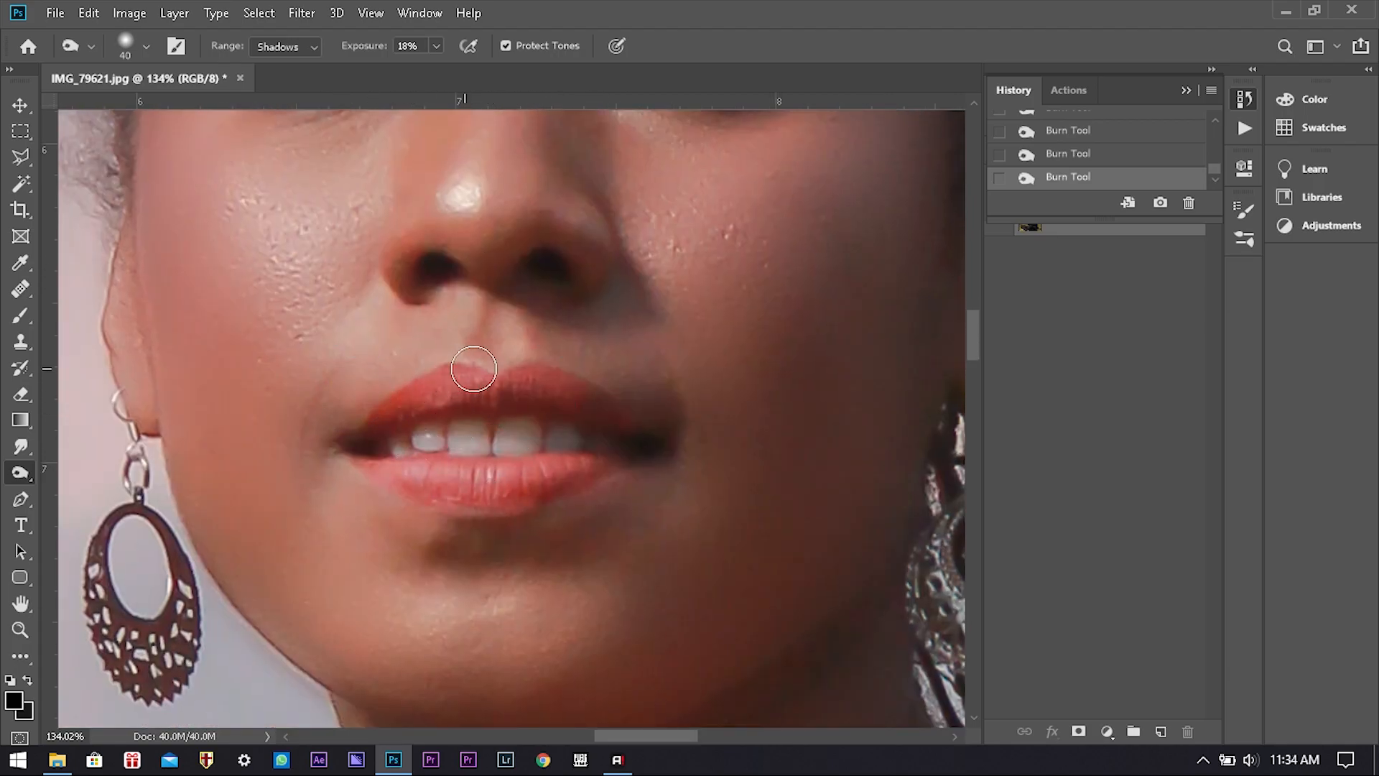
key("ctrl+z")
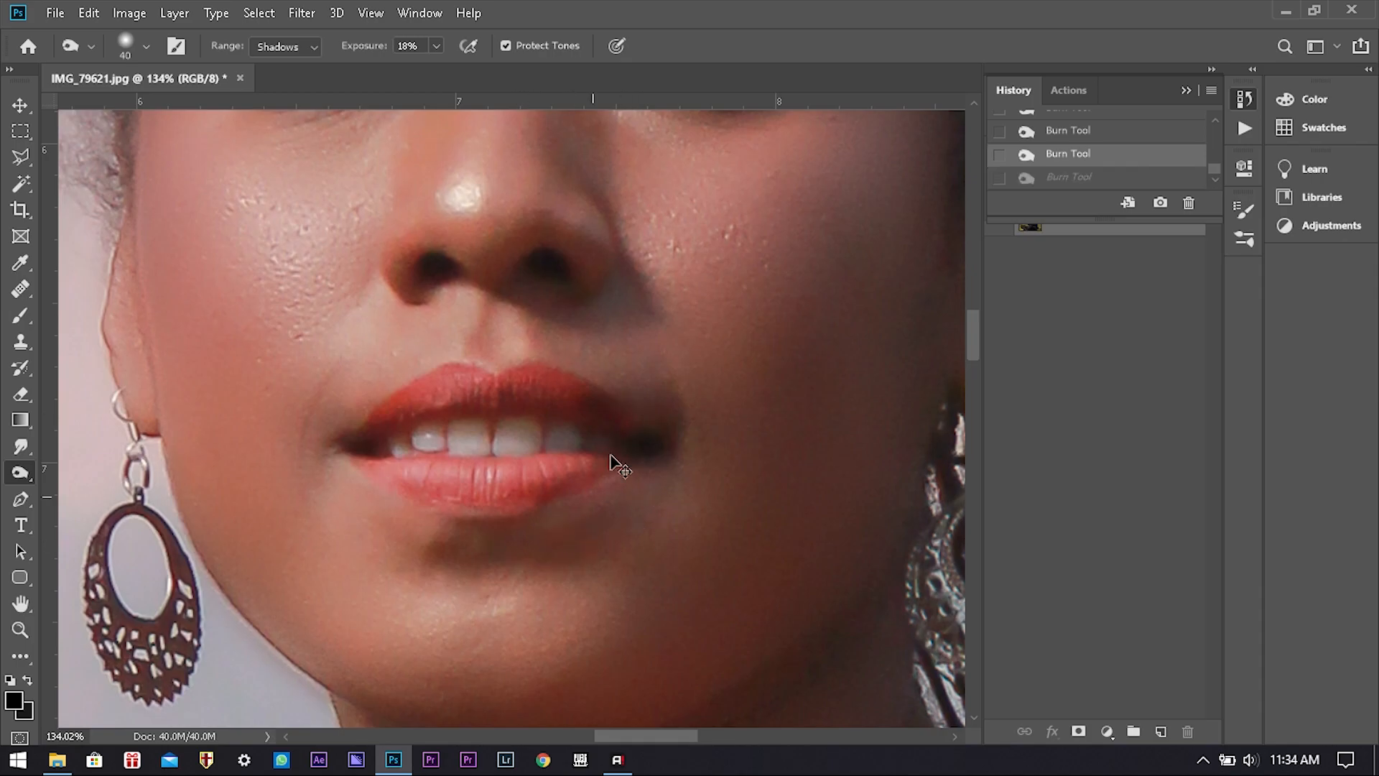
left_click(580, 386)
scroll(549, 468, "down", 3)
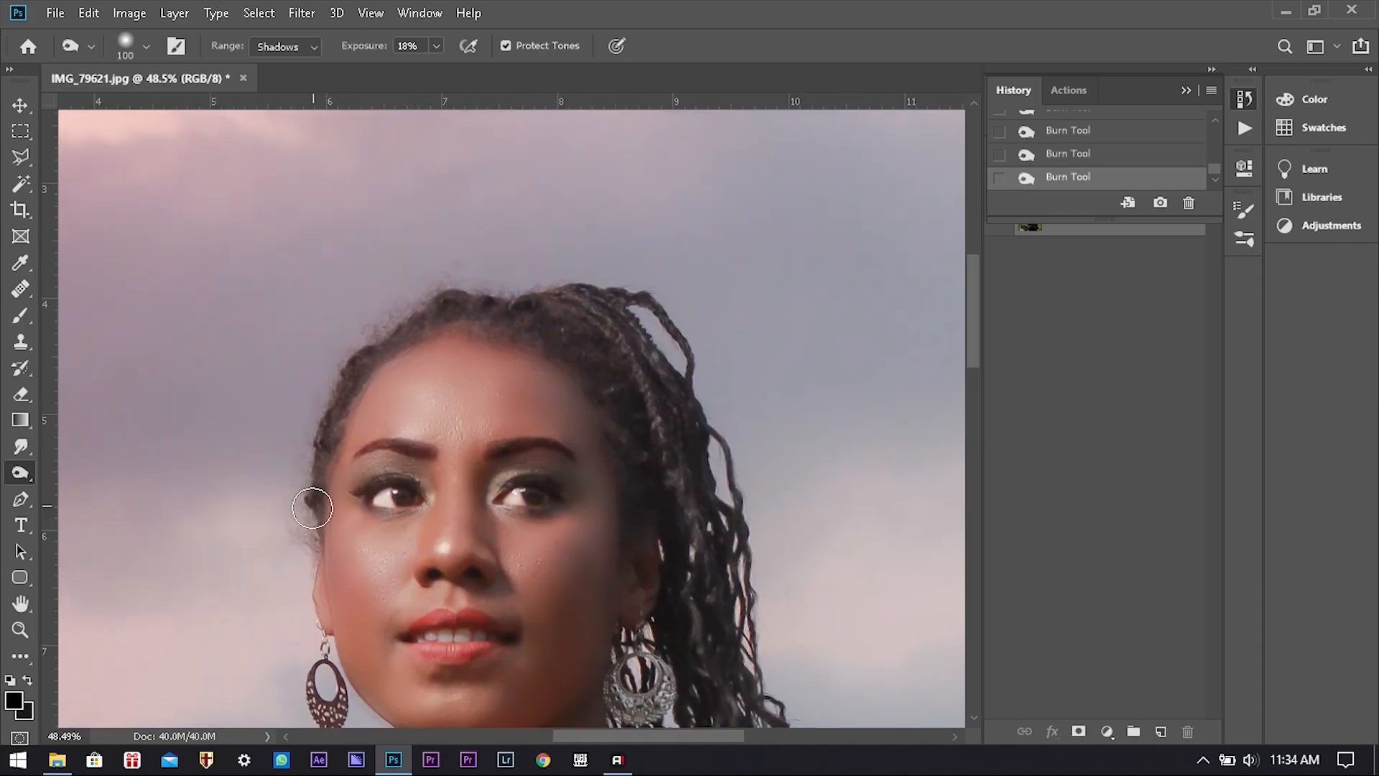
Darken the hair from the hairline to the hanging braids with a 100-pixel Burn tool brush.
mouse_move(280, 498)
left_mouse_down()
mouse_move(438, 317)
mouse_move(601, 313)
left_mouse_up()
left_click_drag(562, 283, 686, 427)
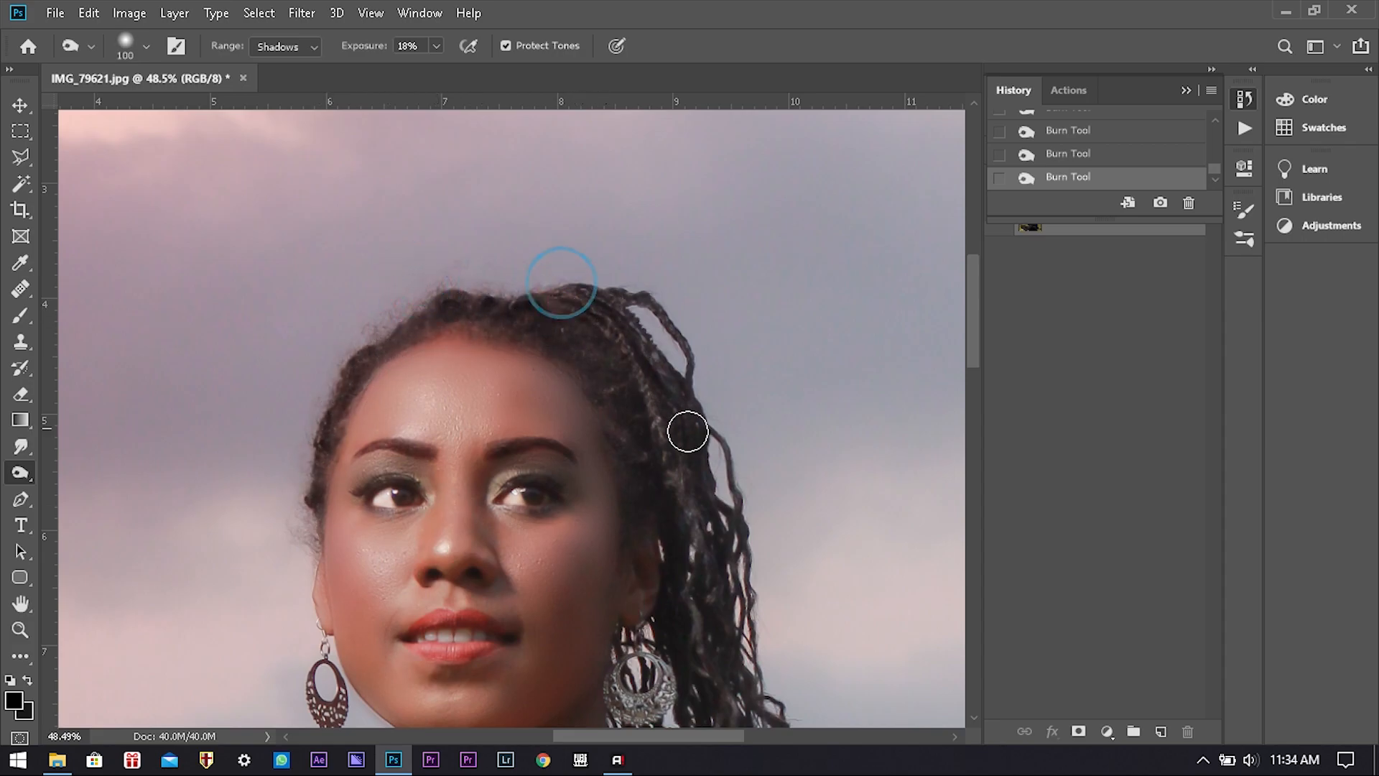
mouse_move(677, 503)
left_mouse_down()
mouse_move(612, 329)
mouse_move(683, 539)
mouse_move(610, 571)
left_mouse_up()
mouse_move(656, 511)
left_mouse_down()
mouse_move(709, 624)
mouse_move(667, 486)
left_mouse_up()
Darken the black stripes of the striped top with the 100-pixel Burn tool brush and check the whole portrait.
left_click_drag(604, 389, 610, 268)
left_click_drag(567, 428, 683, 233)
mouse_move(422, 317)
left_mouse_down()
mouse_move(410, 331)
mouse_move(557, 568)
mouse_move(524, 560)
mouse_move(477, 508)
mouse_move(563, 558)
mouse_move(382, 379)
left_mouse_up()
mouse_move(246, 286)
left_mouse_down()
mouse_move(293, 424)
mouse_move(329, 484)
mouse_move(484, 548)
mouse_move(439, 537)
left_mouse_up()
left_click_drag(320, 468, 511, 407)
mouse_move(385, 207)
left_mouse_down()
mouse_move(430, 455)
mouse_move(647, 573)
mouse_move(619, 538)
mouse_move(503, 513)
left_mouse_up()
left_click_drag(368, 334, 391, 507)
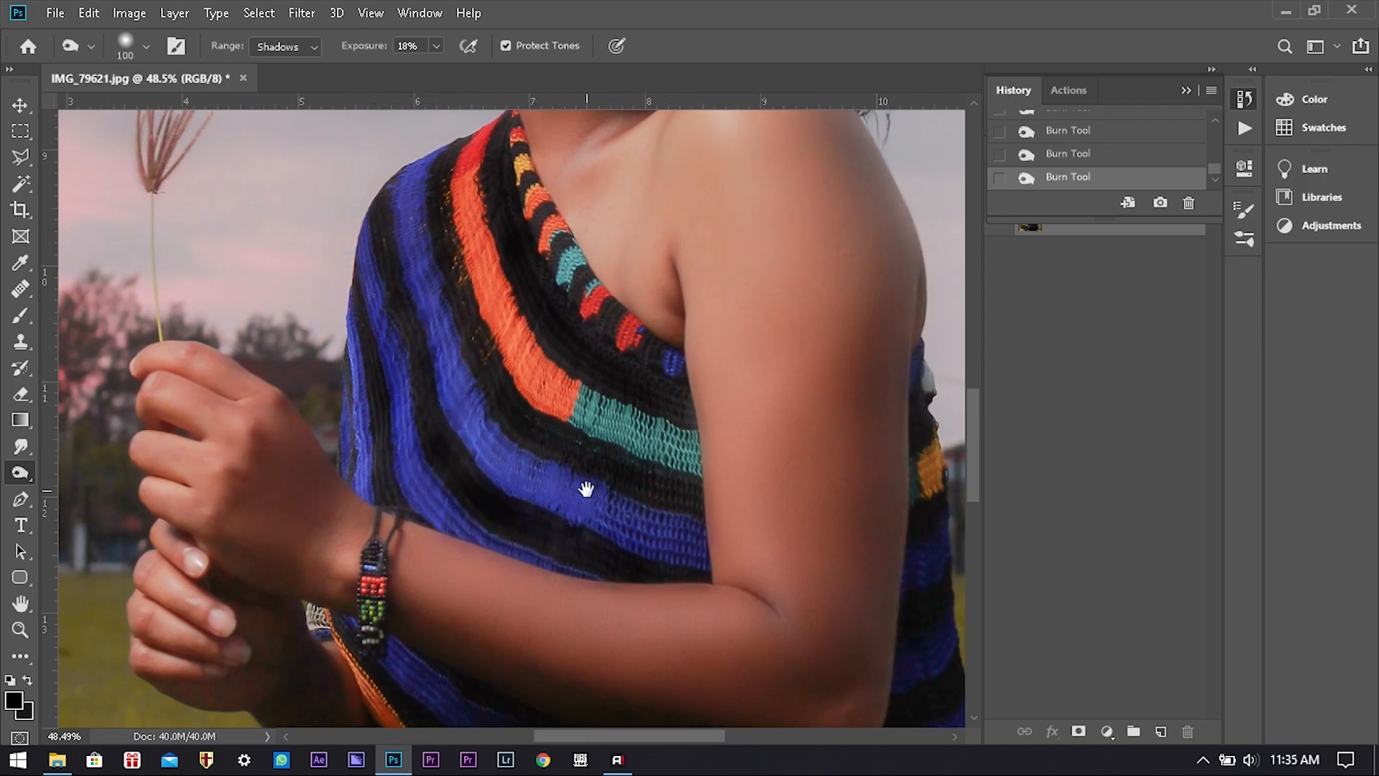
left_click_drag(585, 486, 609, 237)
scroll(570, 453, "down", 2)
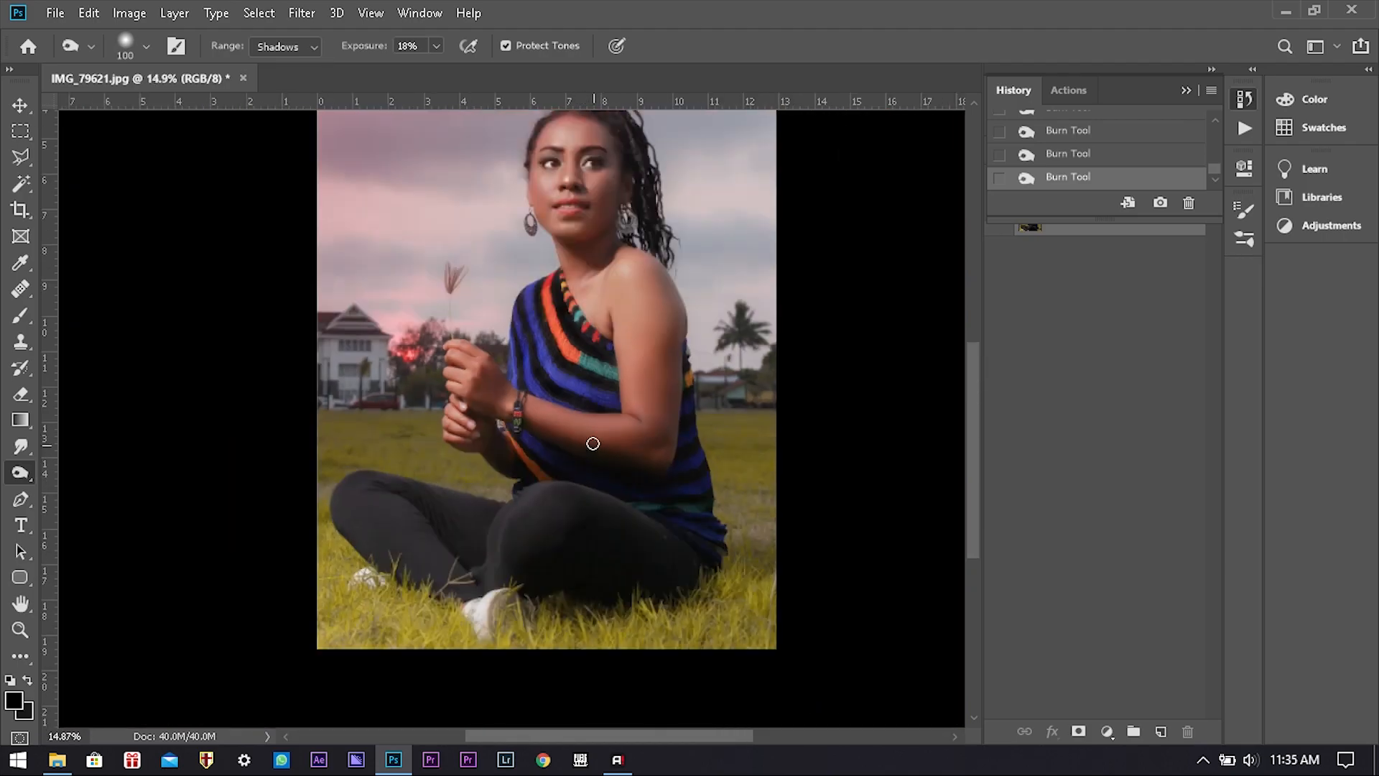
Darken the woman's black trousers across both folded legs with a 600-pixel Burn tool brush on Shadows at 18% exposure.
scroll(606, 524, "up", 2)
key("bracketright")
key("bracketright")
key("bracketright")
key("bracketright")
key("bracketright")
key("bracketleft")
left_click_drag(492, 514, 231, 499)
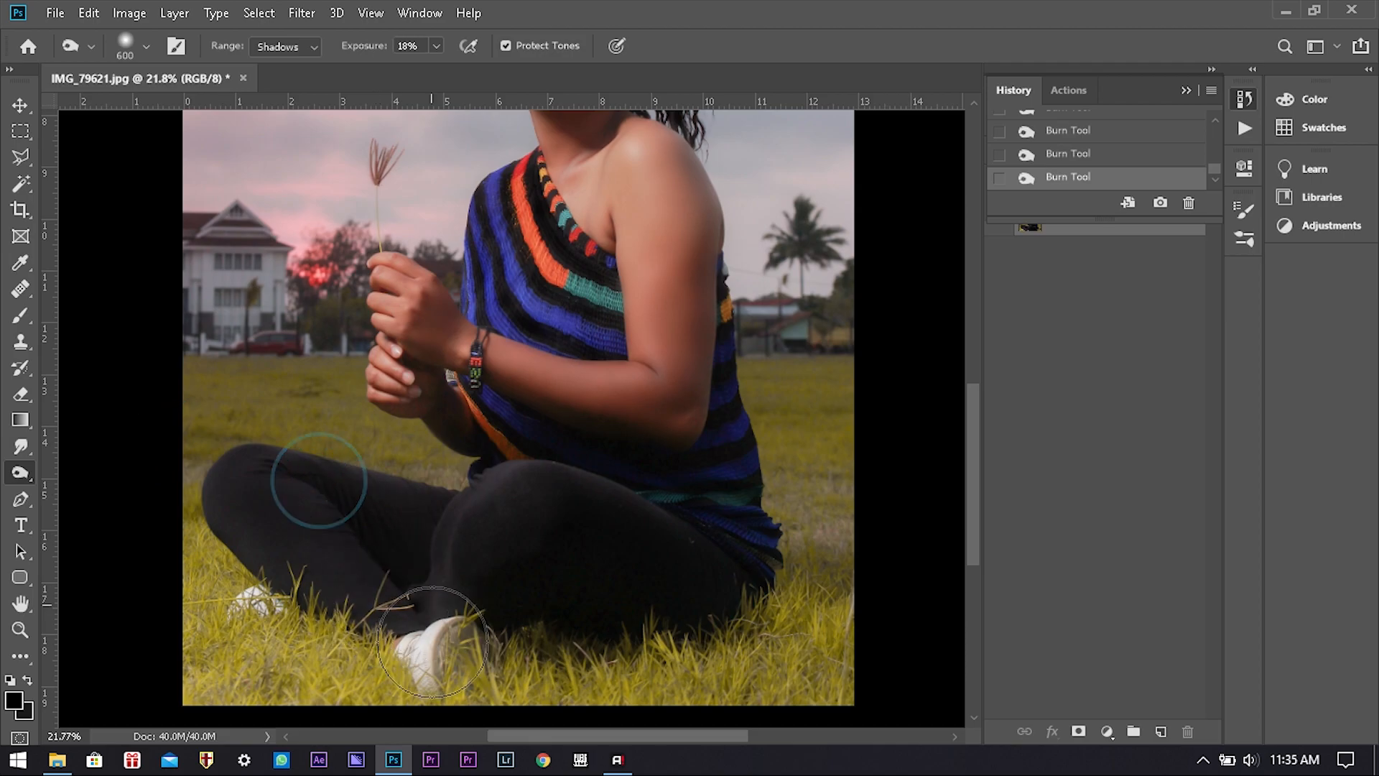
scroll(509, 661, "down", 4)
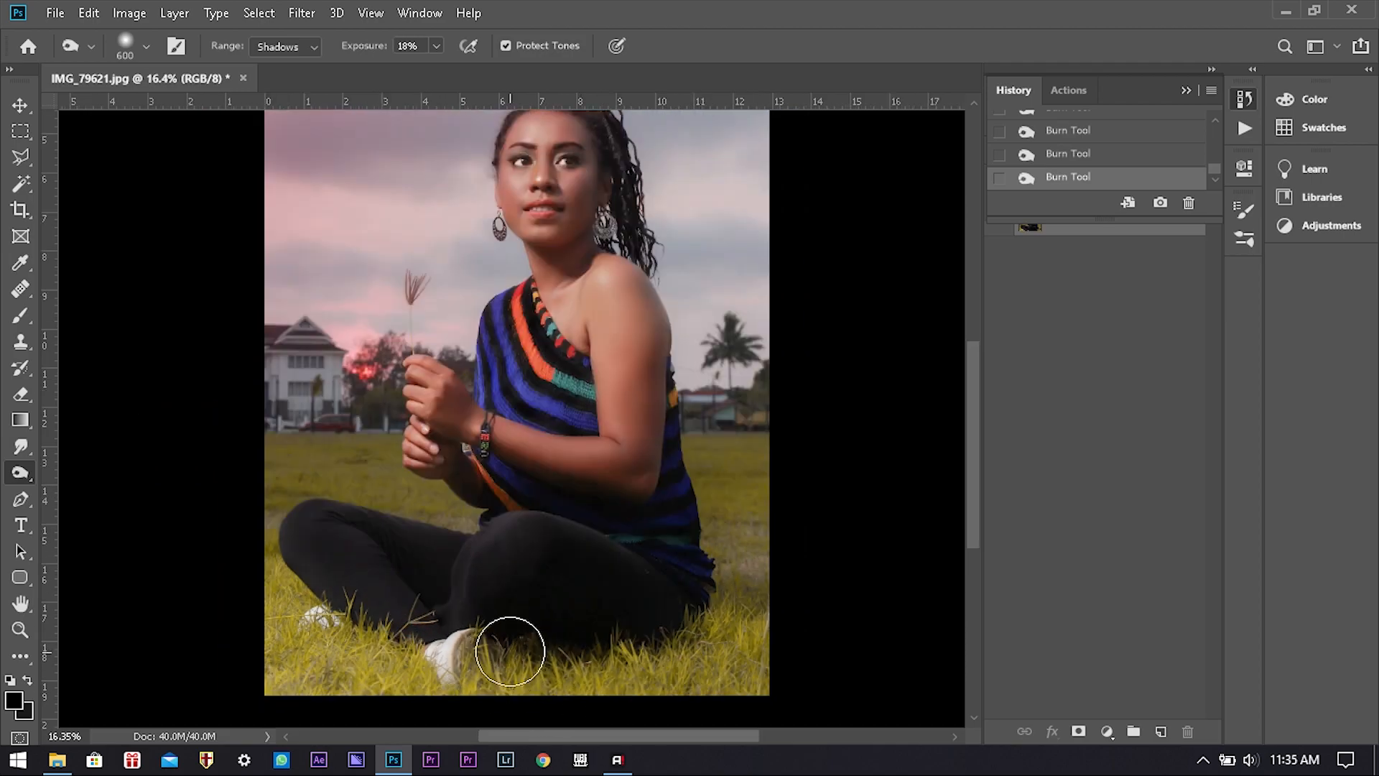
key("v")
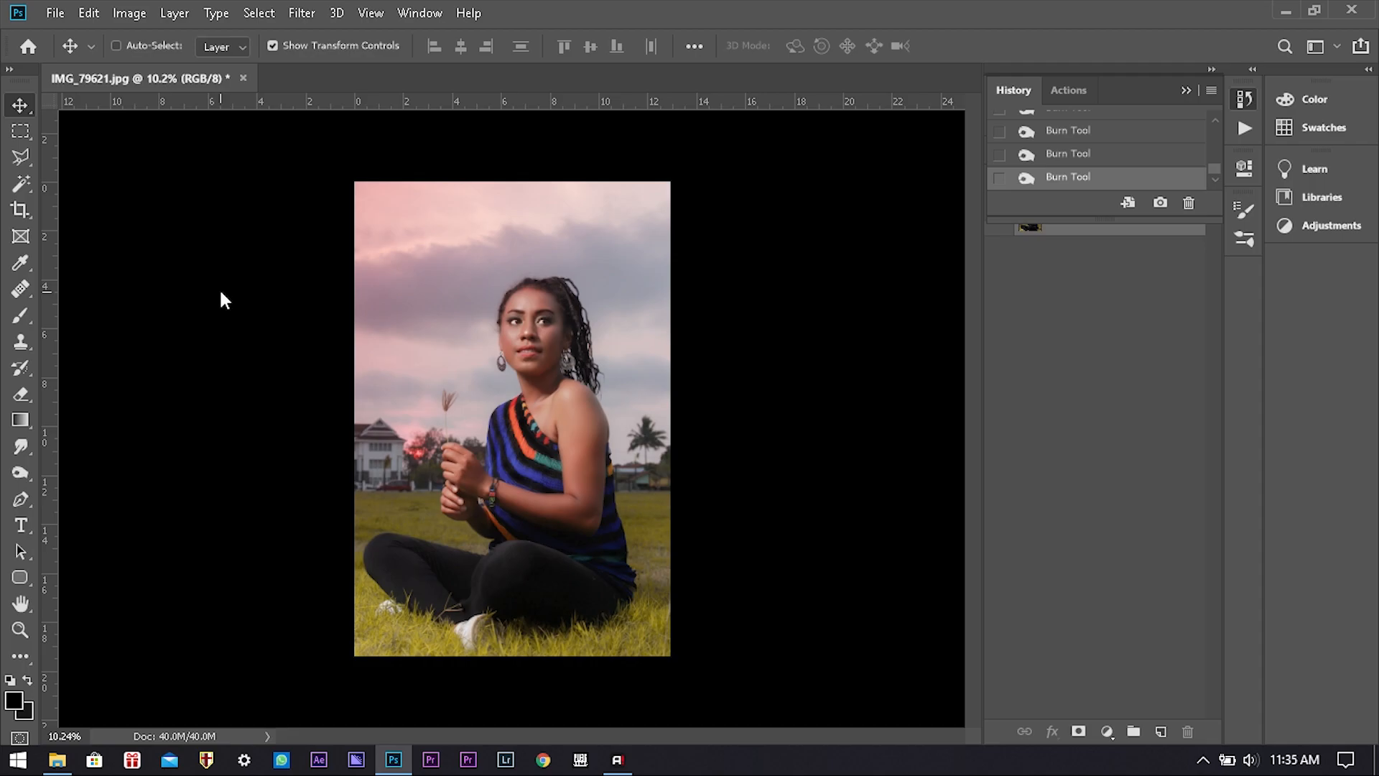
Save a JPEG copy of the portrait as "IMG_79621 copy smooth" at maximum quality 12 with the Baseline ("Standard") format.
key("ctrl+shift+s")
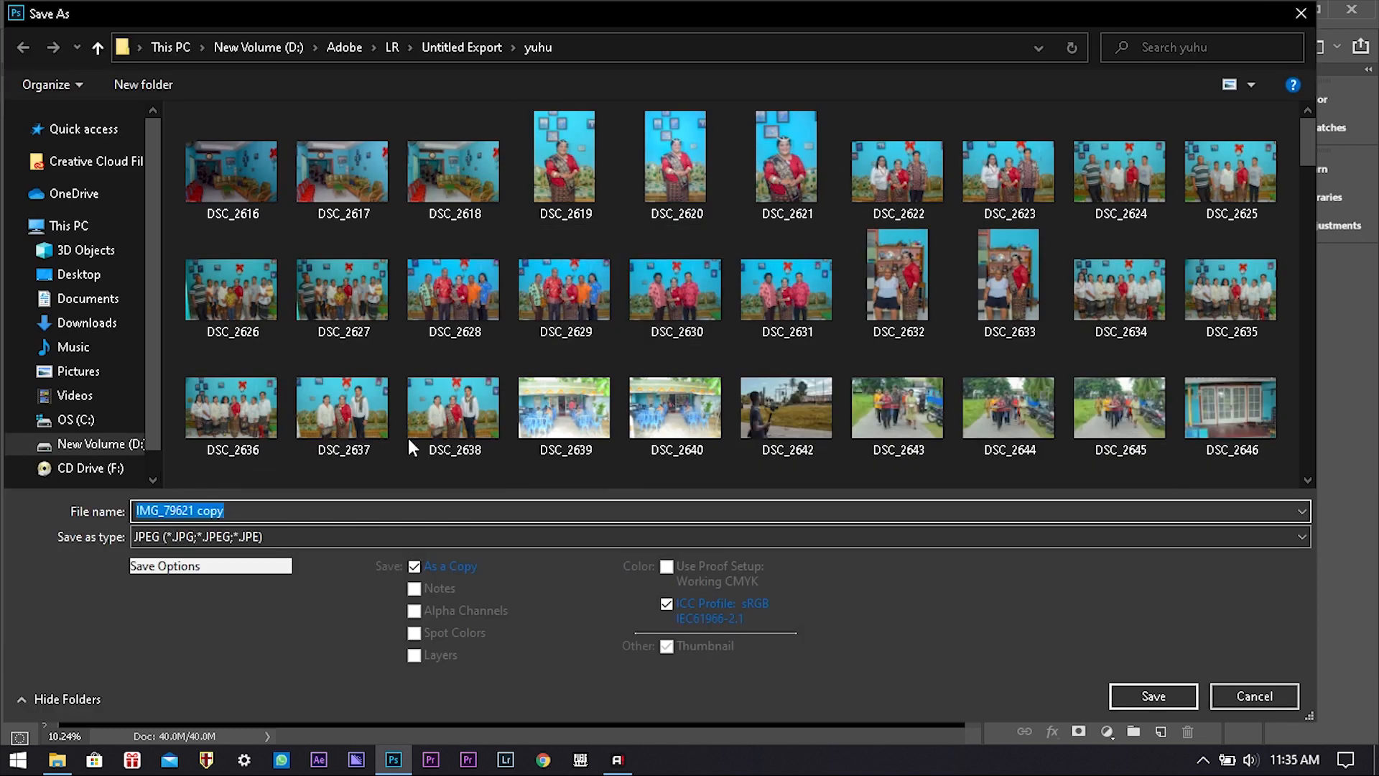
left_click(357, 511)
type("smoo")
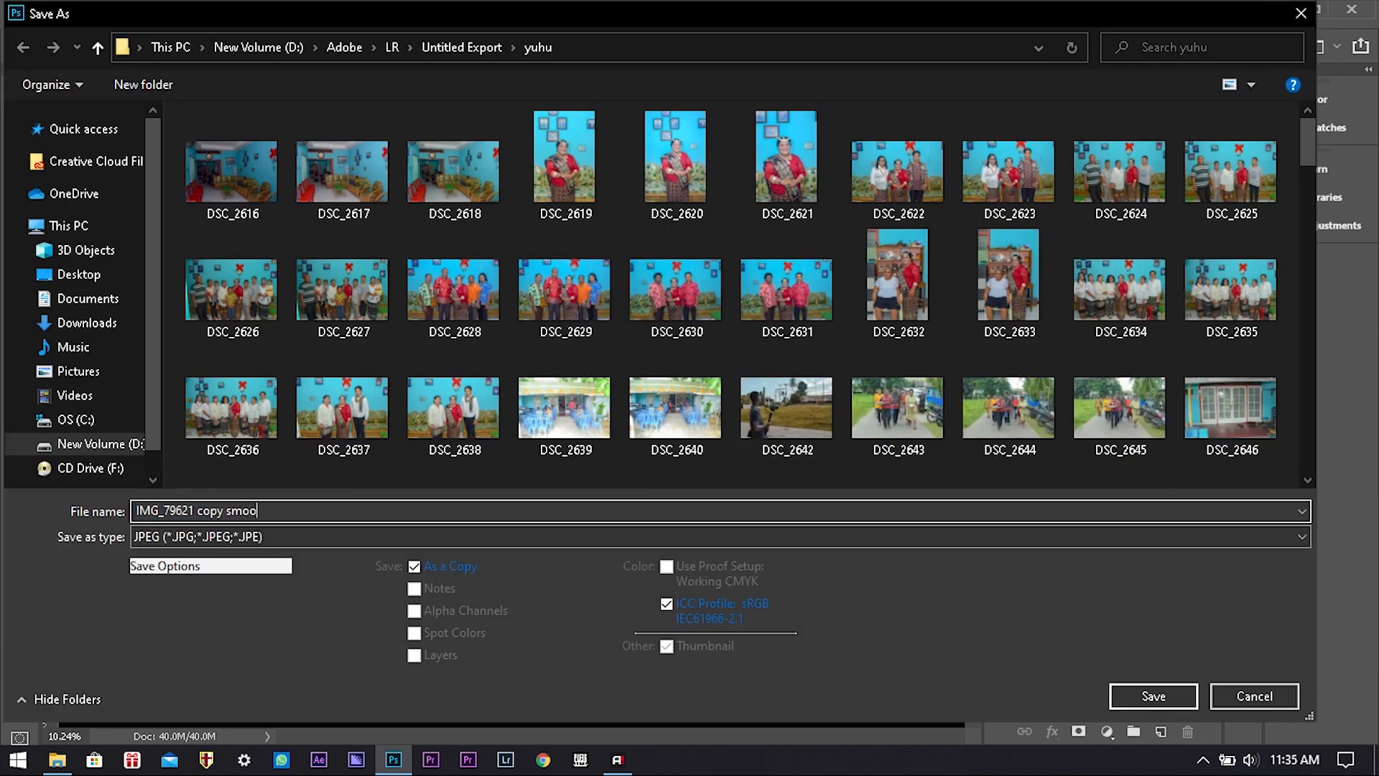
type("th")
key("Return")
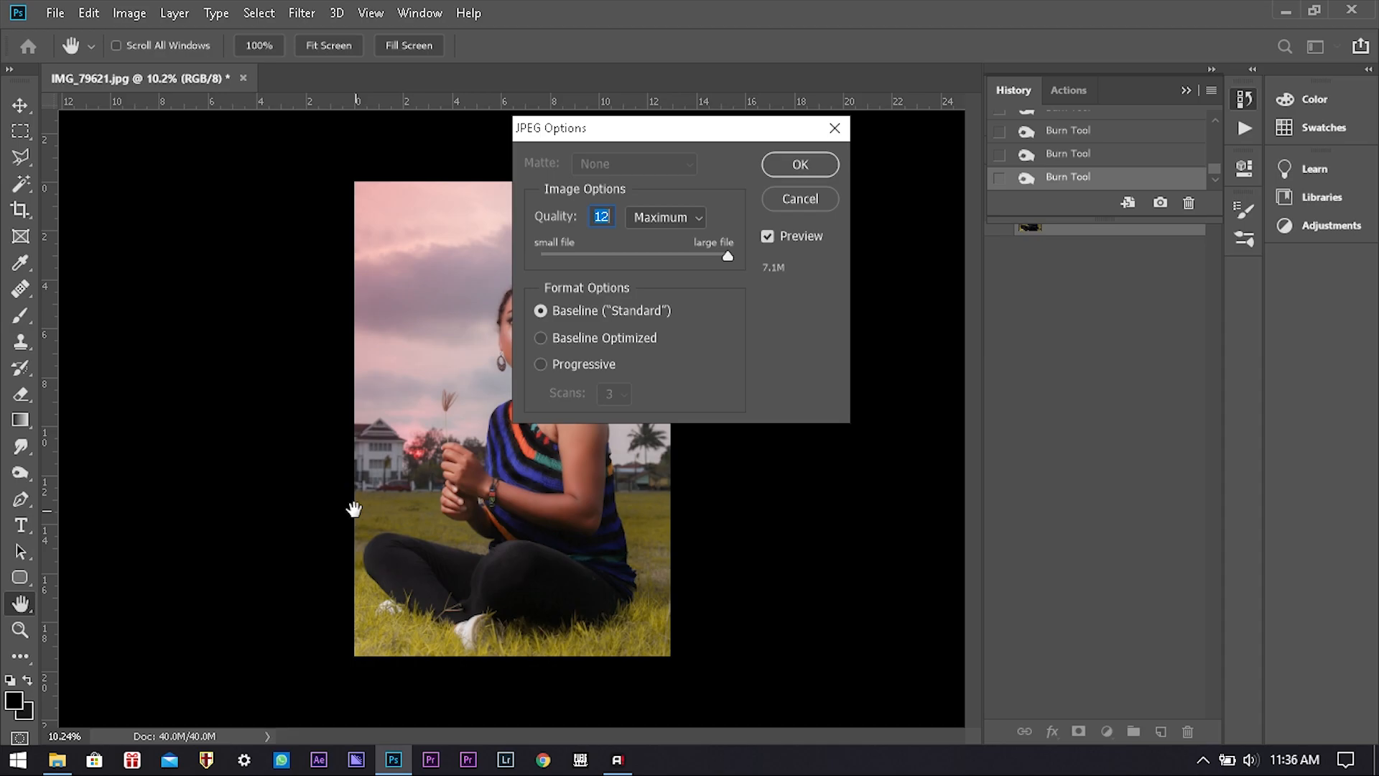
left_click(800, 165)
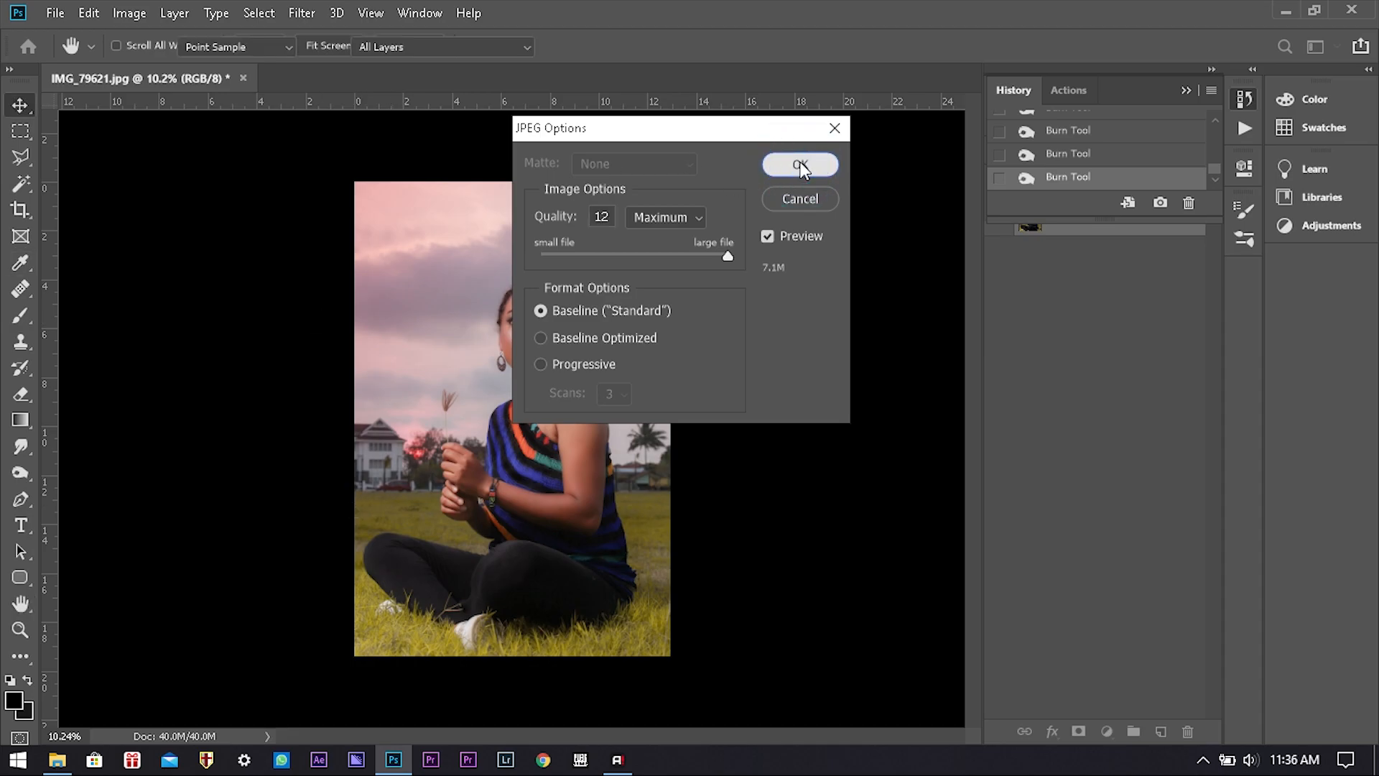